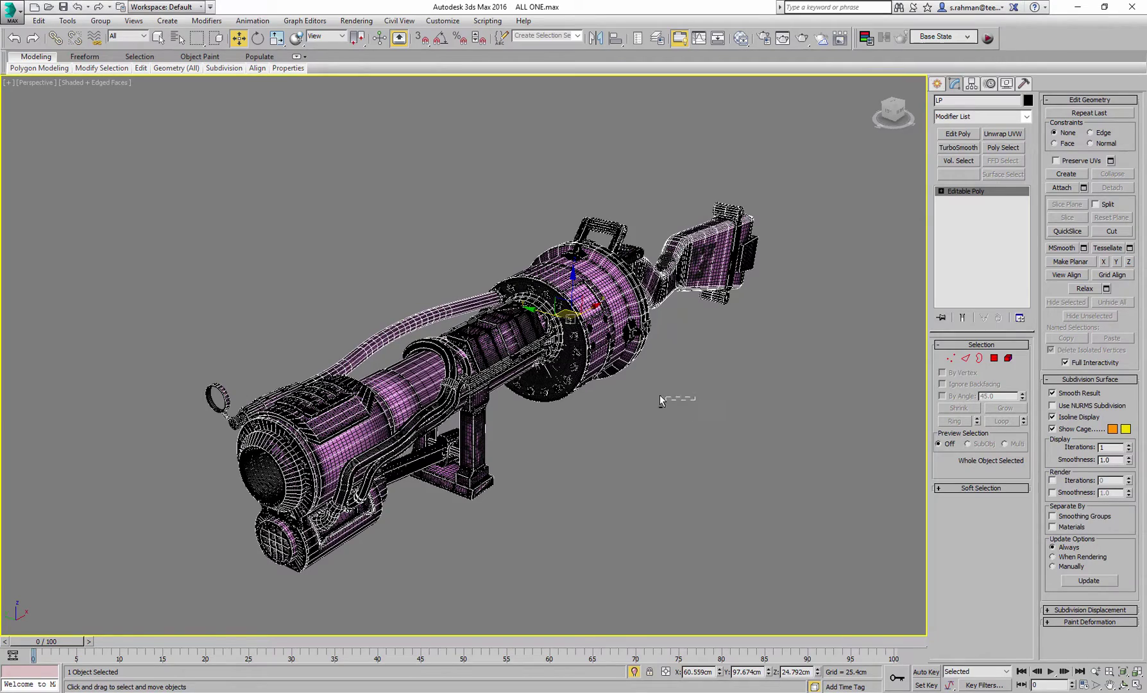
Step: Move the LP mesh along Y to about 275 cm to compare it beside the high-poly gun, and undo the move
middle_click_drag(661, 400, 510, 385, "alt")
scroll(512, 364, "up", 5)
mouse_move(579, 367)
middle_mouse_down("alt")
mouse_move(536, 365)
mouse_move(553, 386)
mouse_move(566, 367)
middle_mouse_up("alt")
scroll(535, 365, "down", 4)
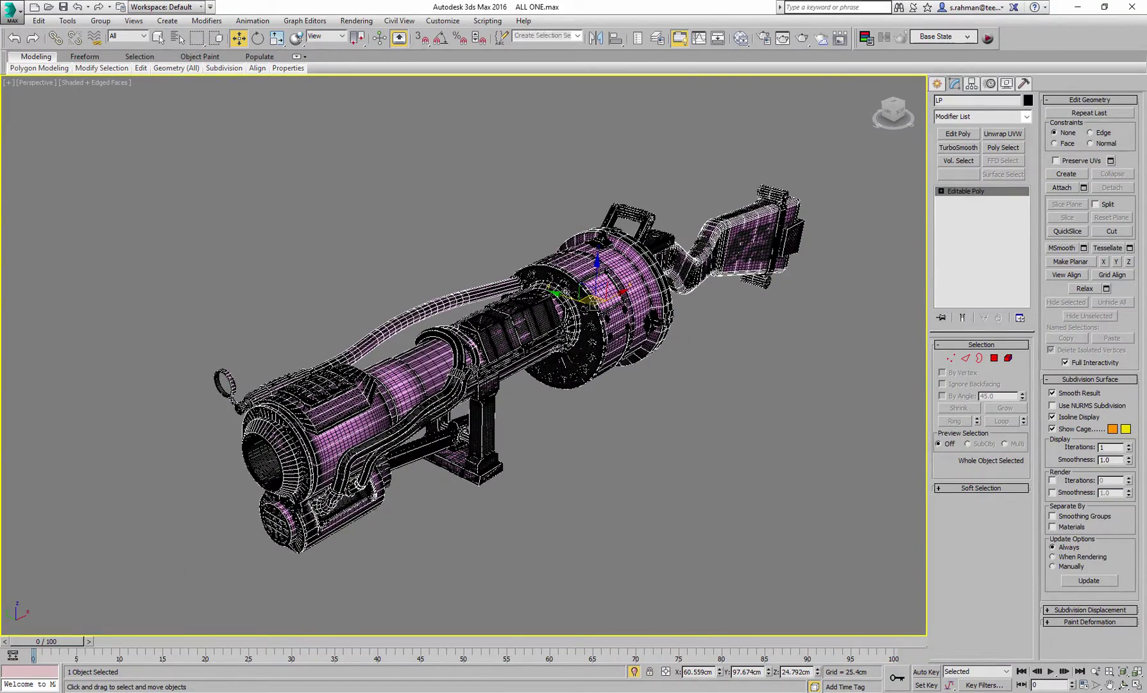
left_click_drag(568, 297, 346, 223)
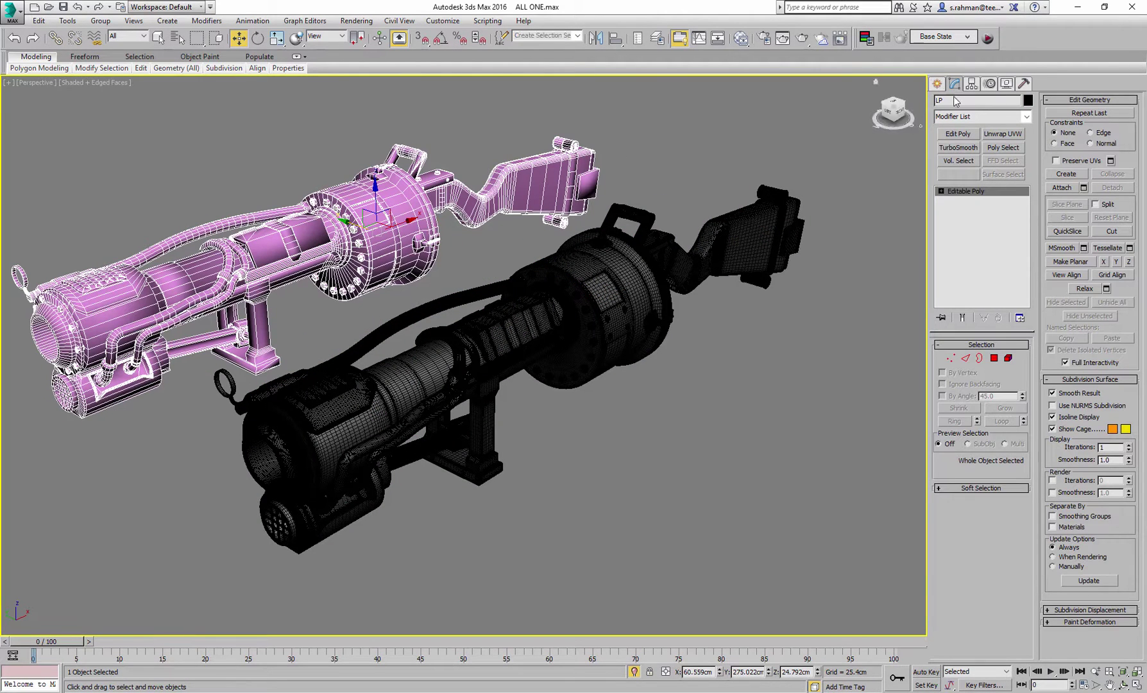
left_click(547, 327)
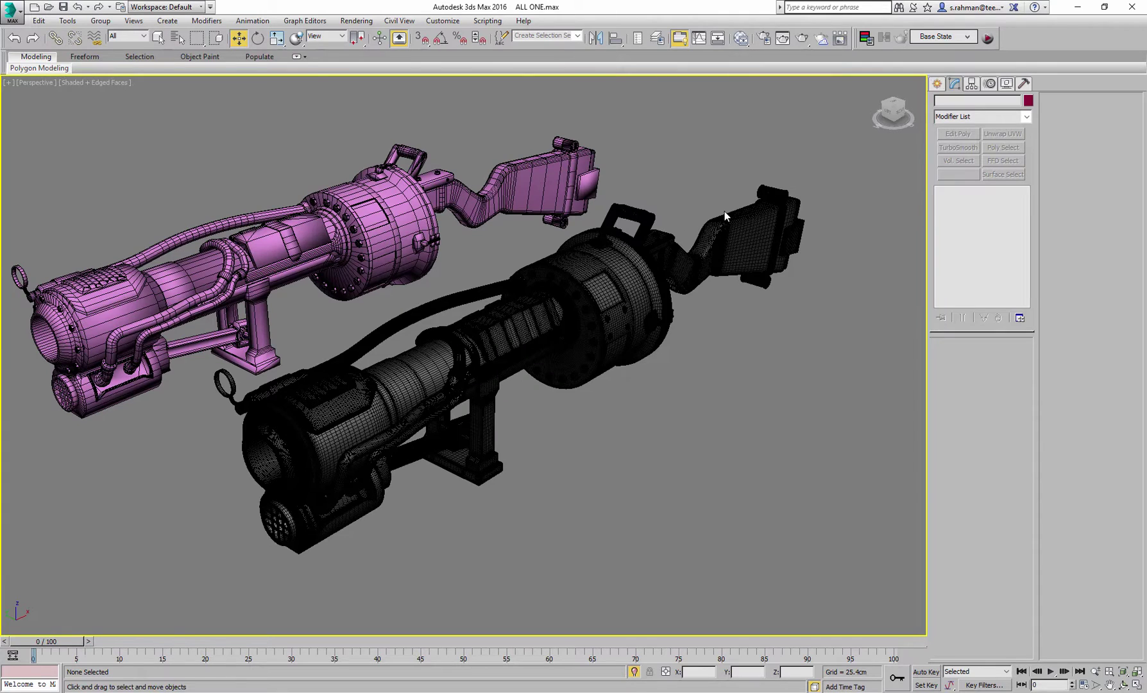
key("ctrl+z")
key("ctrl+z")
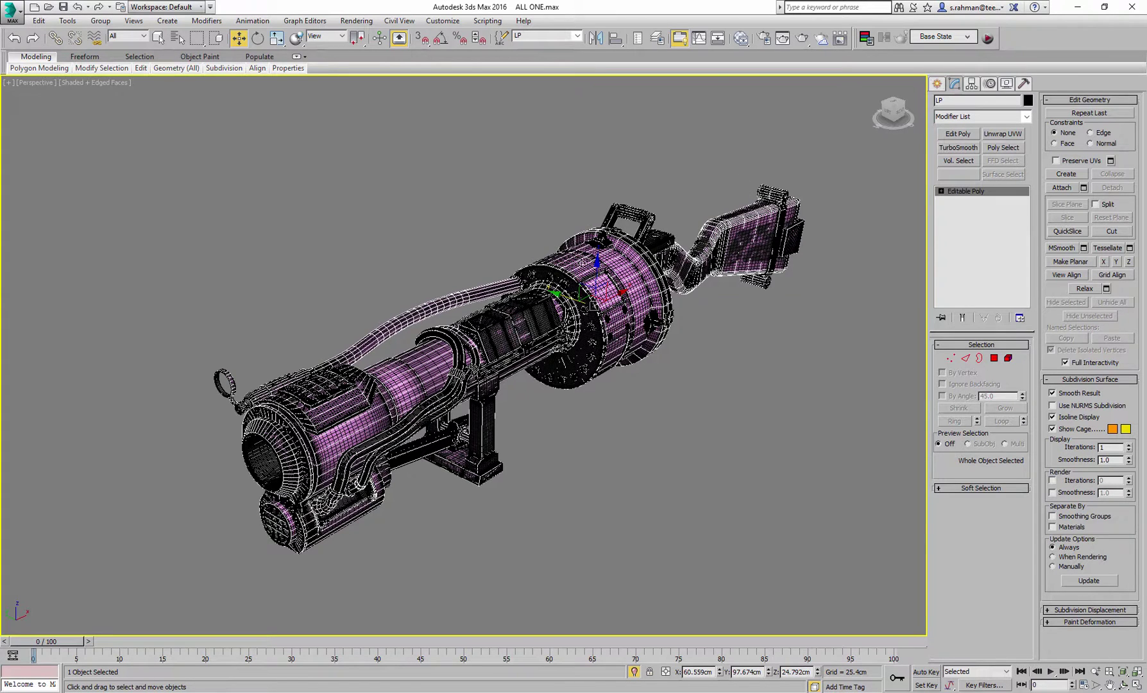
Step: Pull the LP mesh partly out of the high-poly gun along Y to about 194 cm, and undo it again
left_click(577, 259)
left_click_drag(570, 298, 445, 259)
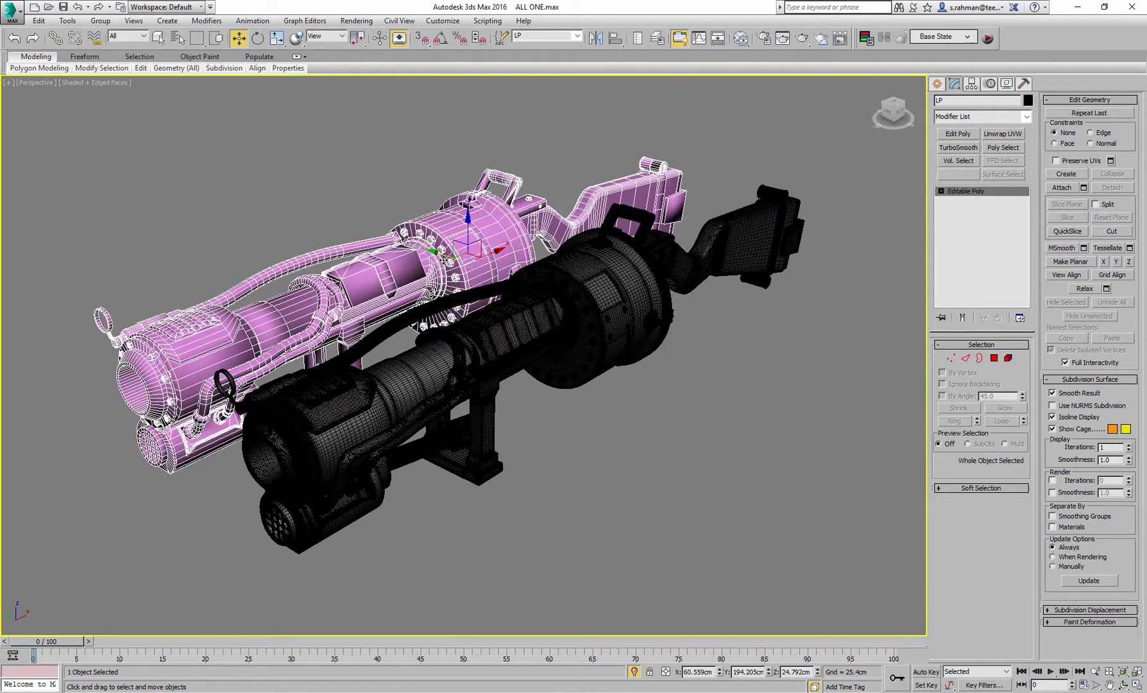
left_click(301, 161)
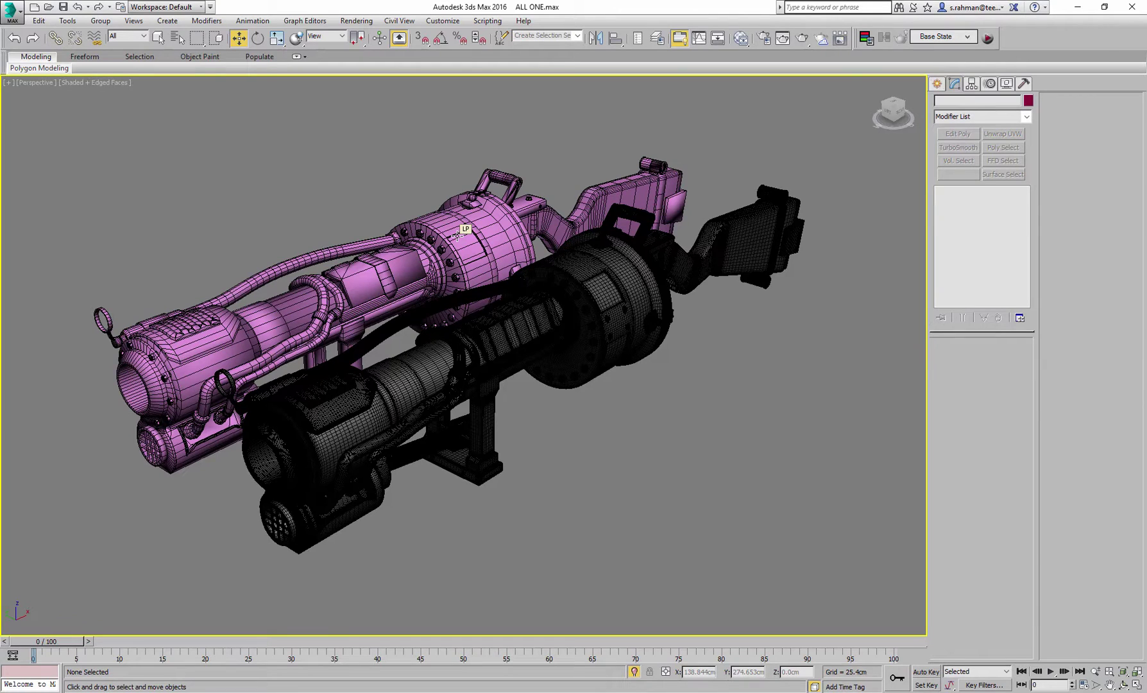
left_click(457, 237)
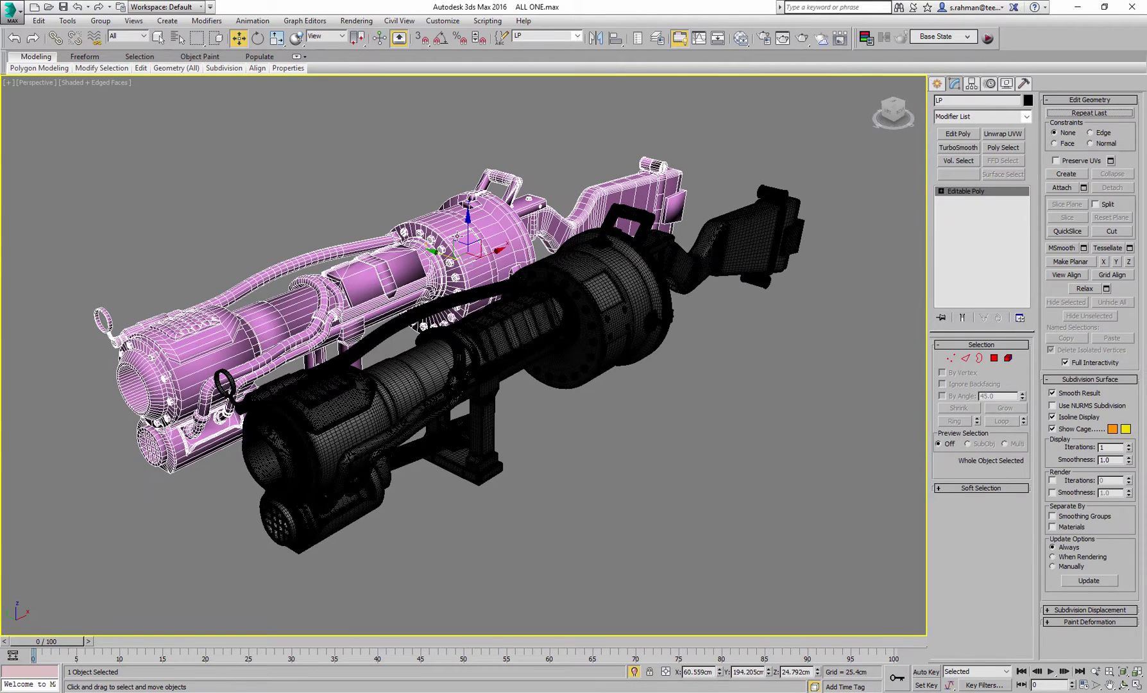
key("ctrl+z")
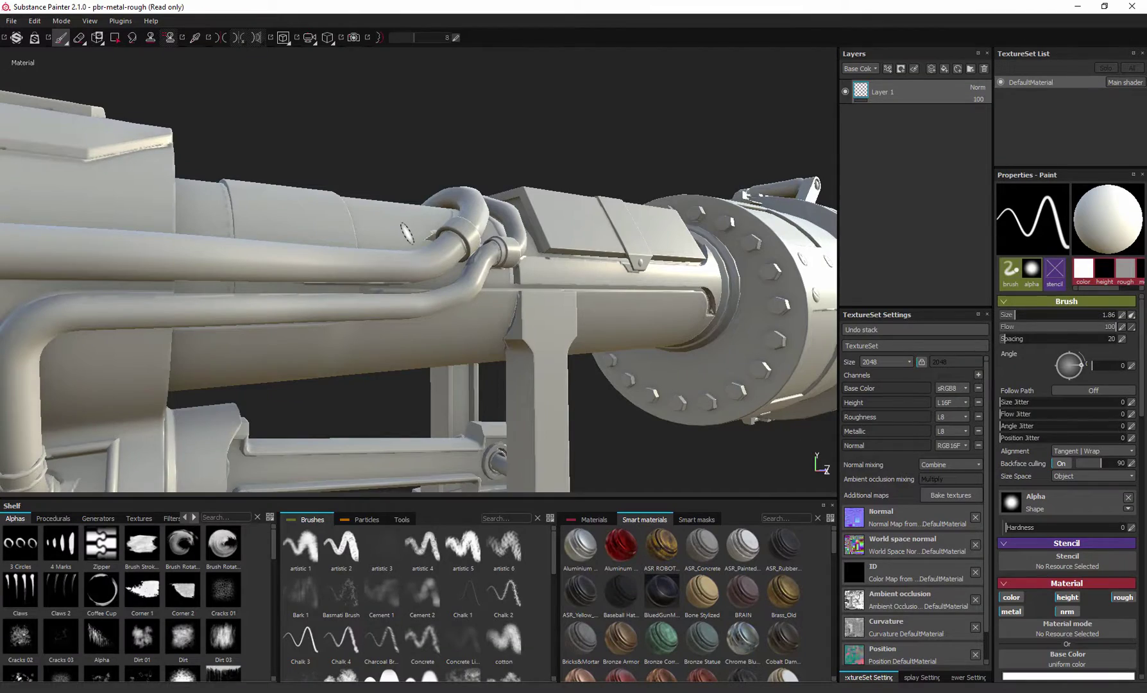
Step: Switch to Substance Painter and examine the baked shading where the pipes, support bracket and barrel of the gun meet
key("super")
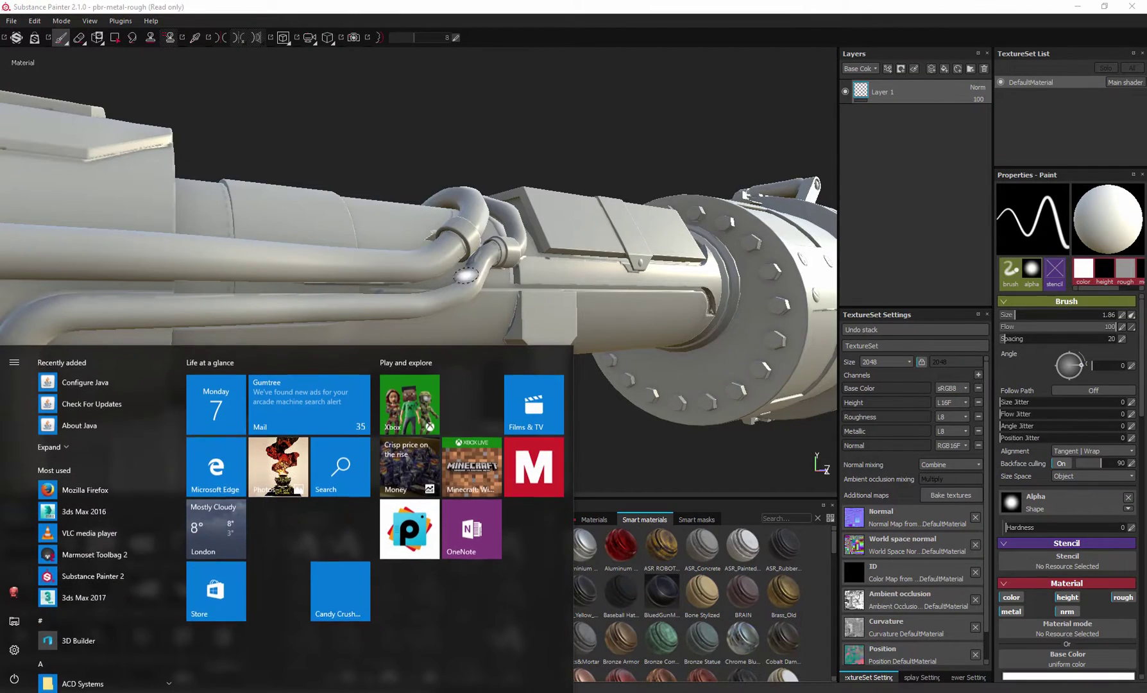
key("super")
left_click_drag(464, 157, 577, 347, "alt")
right_click_drag(577, 346, 635, 346, "alt")
left_click_drag(635, 347, 807, 175, "alt")
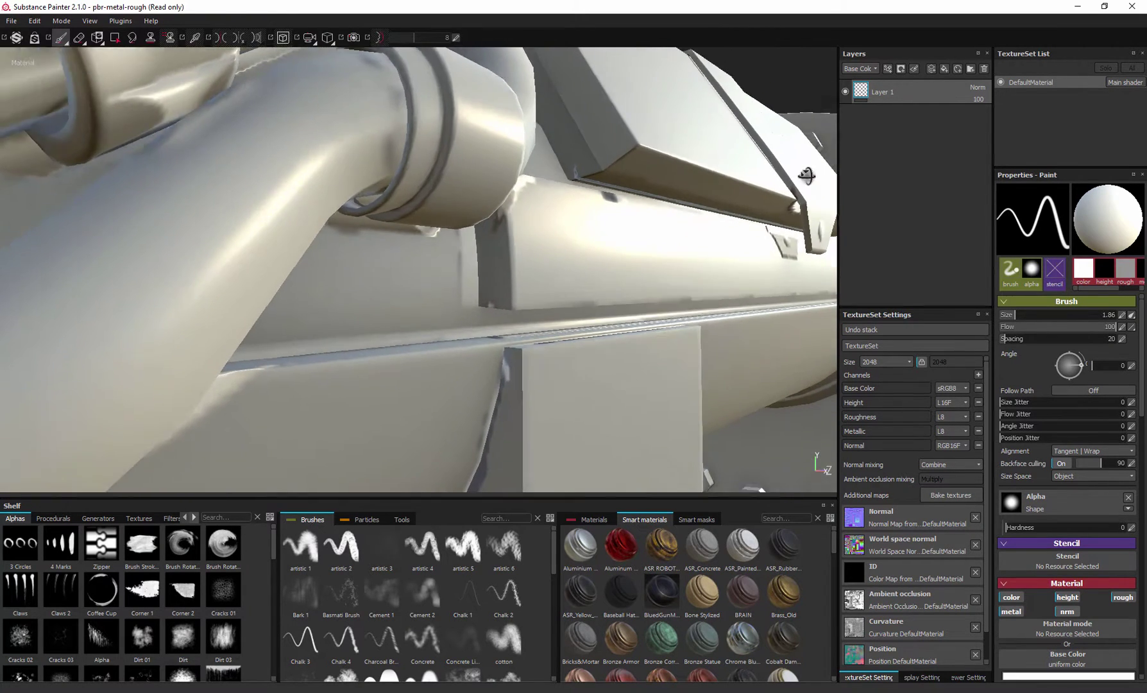
mouse_move(417, 411)
middle_mouse_down("alt")
mouse_move(476, 246)
mouse_move(476, 190)
middle_mouse_up("alt")
left_click_drag(476, 190, 584, 128, "alt")
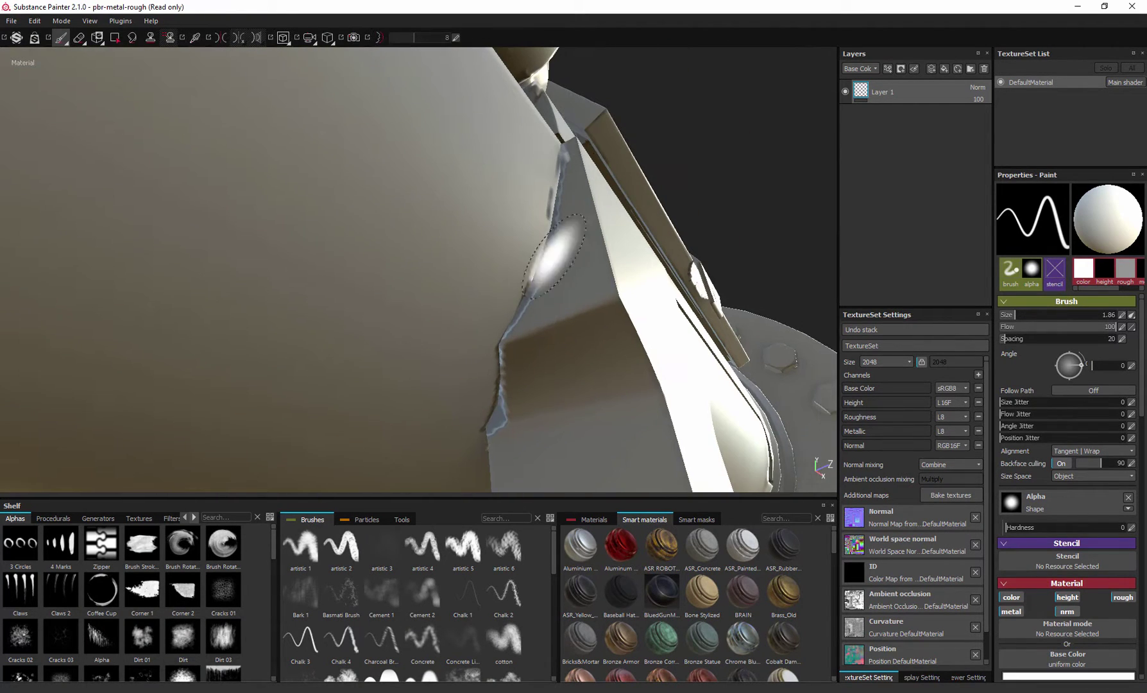
left_click_drag(555, 253, 517, 91, "alt")
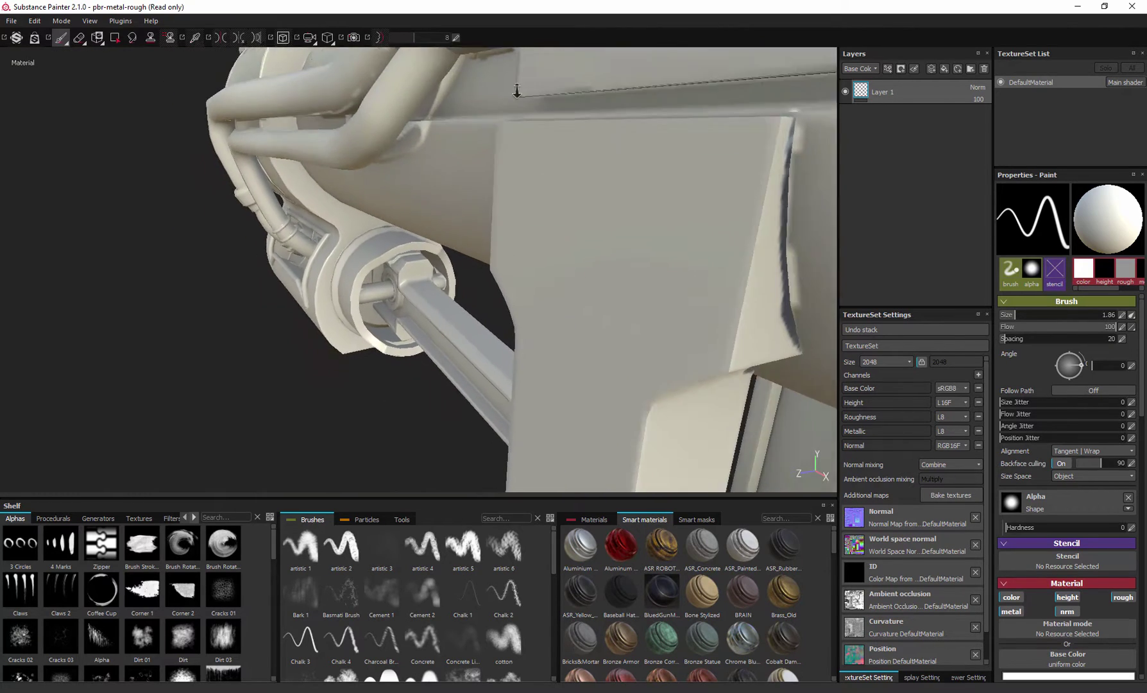
right_click_drag(517, 91, 579, 260, "alt")
middle_click_drag(579, 261, 409, 181, "alt")
right_click_drag(409, 182, 489, 304, "alt")
left_click_drag(489, 305, 491, 424, "alt")
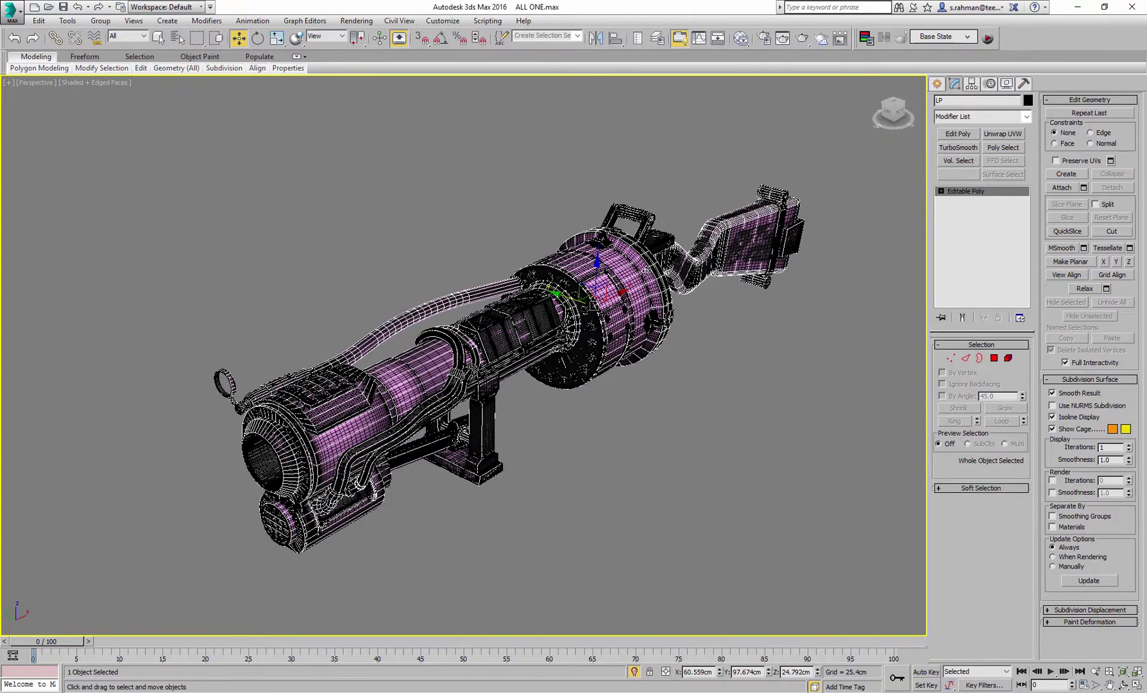
Step: Switch back to 3ds Max and open the recent scene Bake v2.max without saving the changes to ALL ONE.max
left_click(617, 187)
mouse_move(550, 323)
middle_mouse_down("alt")
mouse_move(487, 321)
mouse_move(442, 296)
mouse_move(591, 359)
mouse_move(550, 326)
middle_mouse_up("alt")
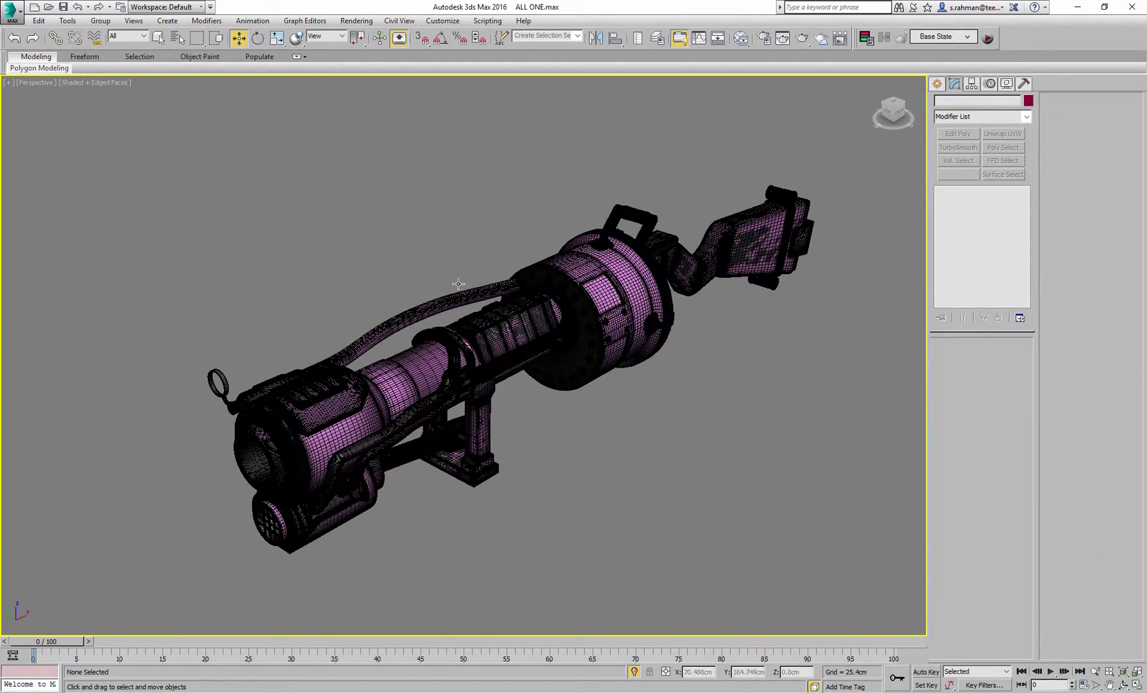
scroll(323, 182, "up", 1)
middle_click_drag(322, 182, 393, 186, "alt")
middle_click_drag(541, 220, 496, 205)
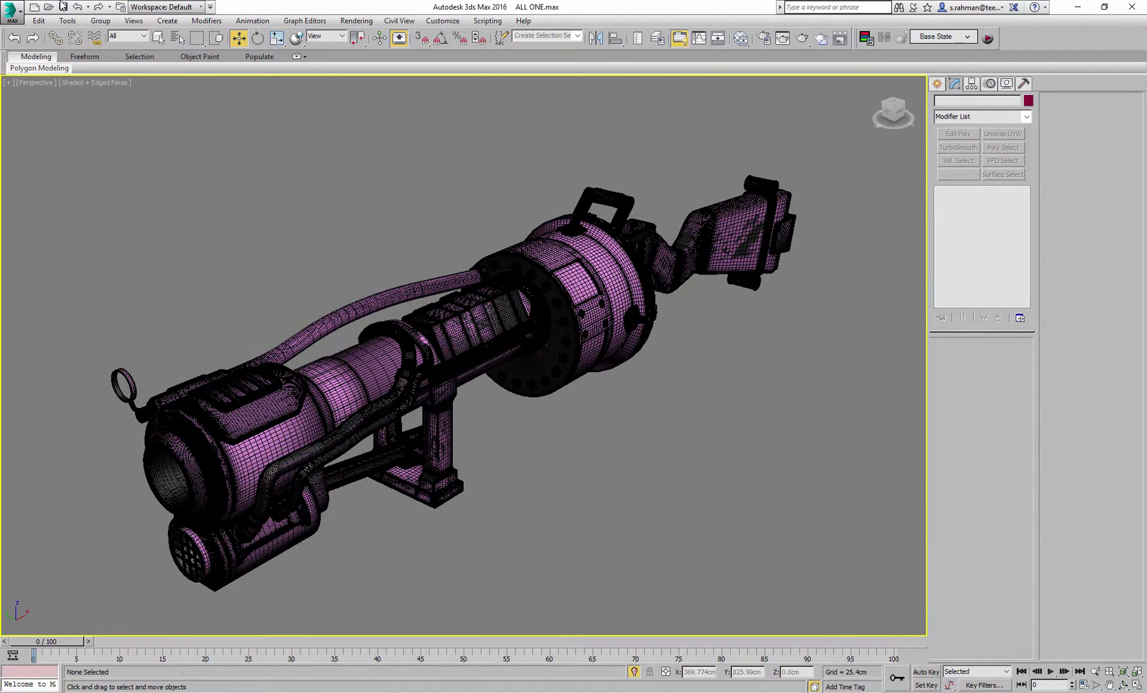
left_click(13, 7)
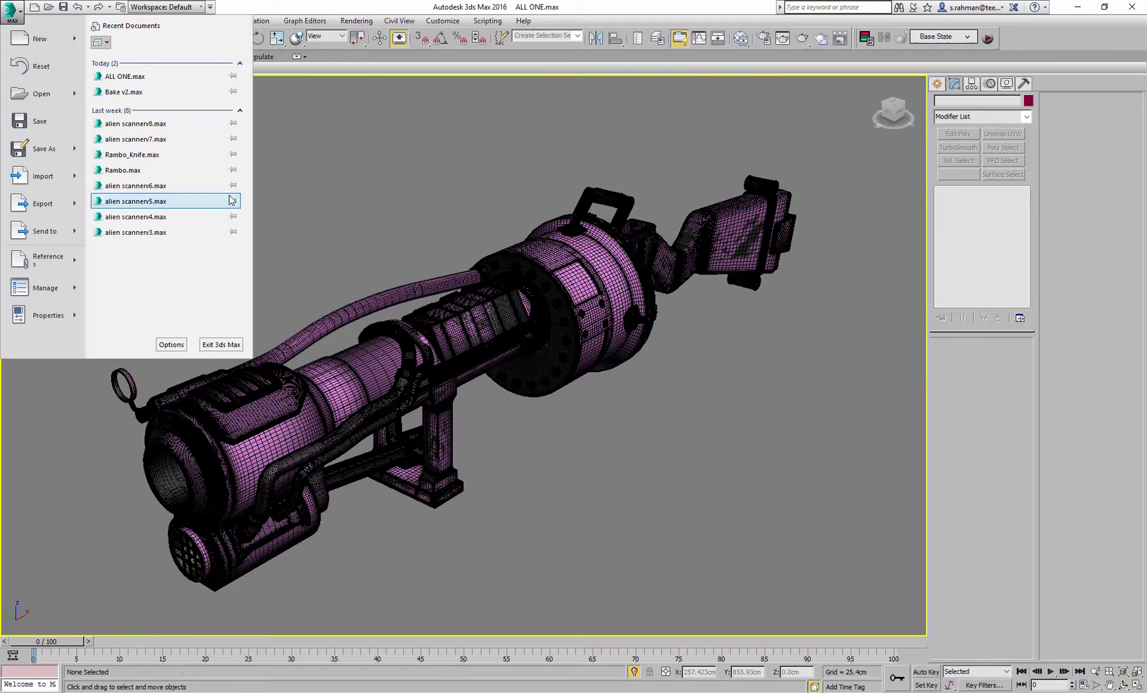
left_click(136, 91)
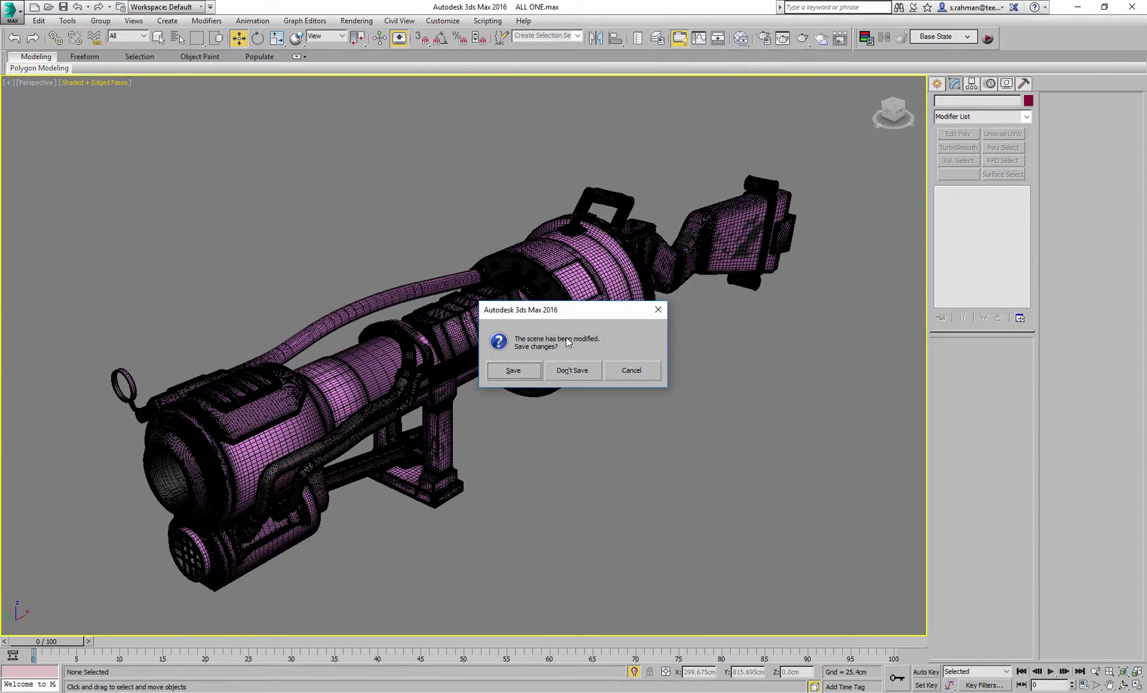
left_click(580, 369)
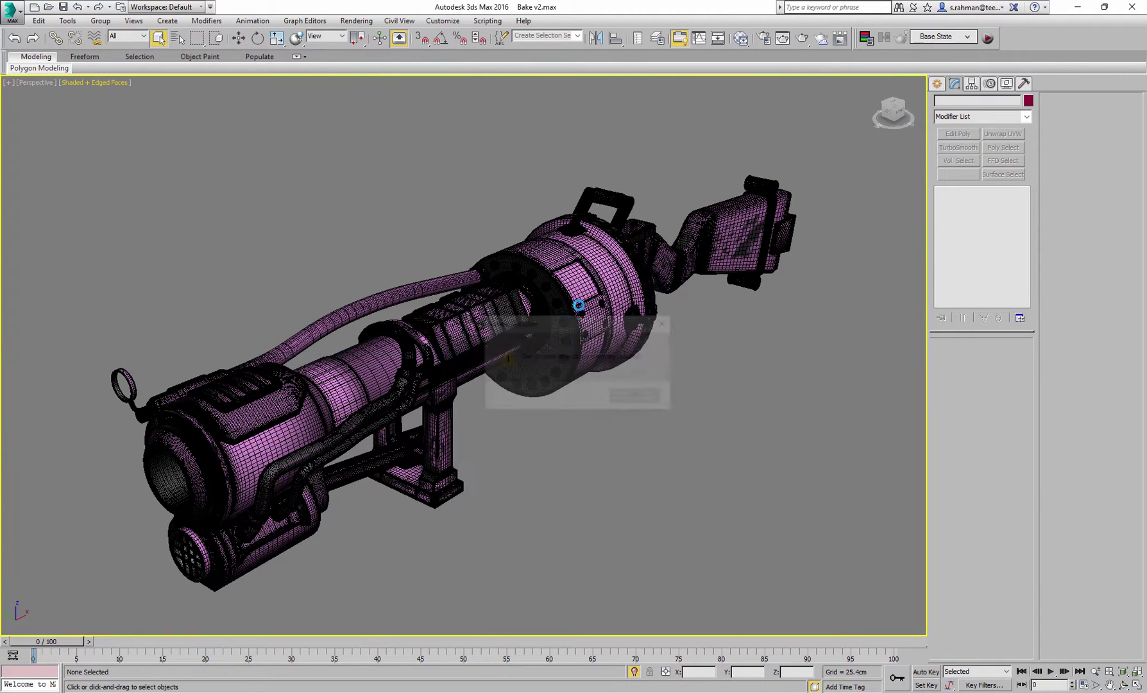
left_click(619, 399)
Step: Select the low-poly part 2_L on the drum to see which pieces it contains, and clear the selection
middle_click_drag(598, 388, 581, 315, "alt")
left_click(496, 249)
scroll(496, 249, "up", 3)
scroll(553, 344, "down", 2)
key("w")
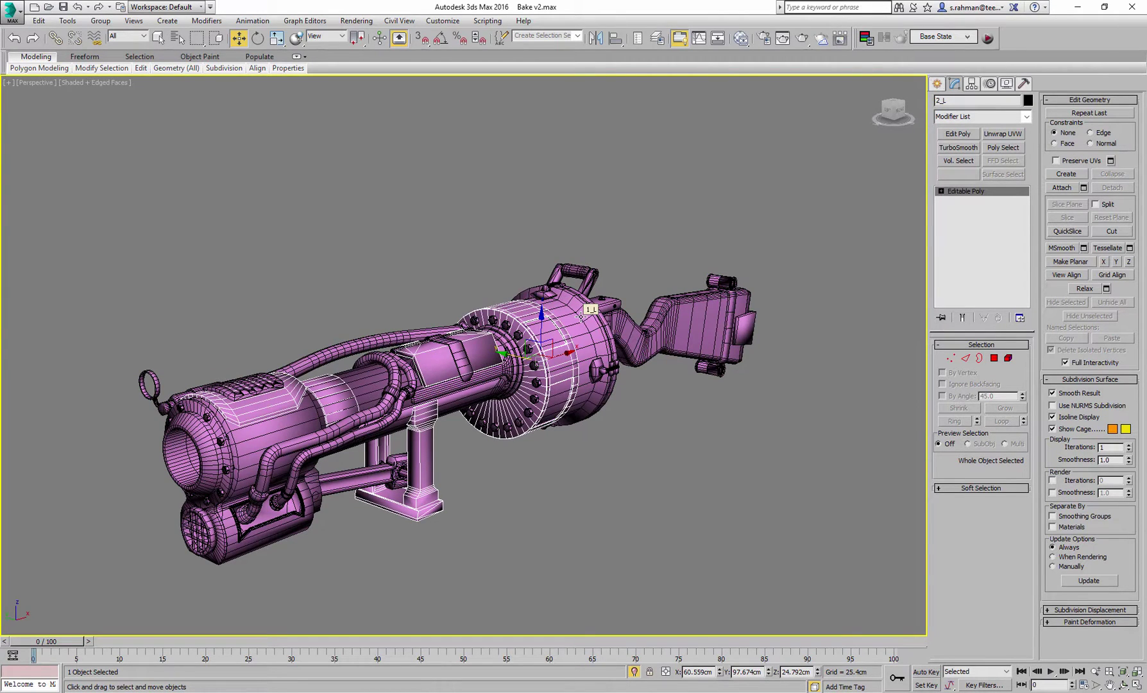
left_click(277, 204)
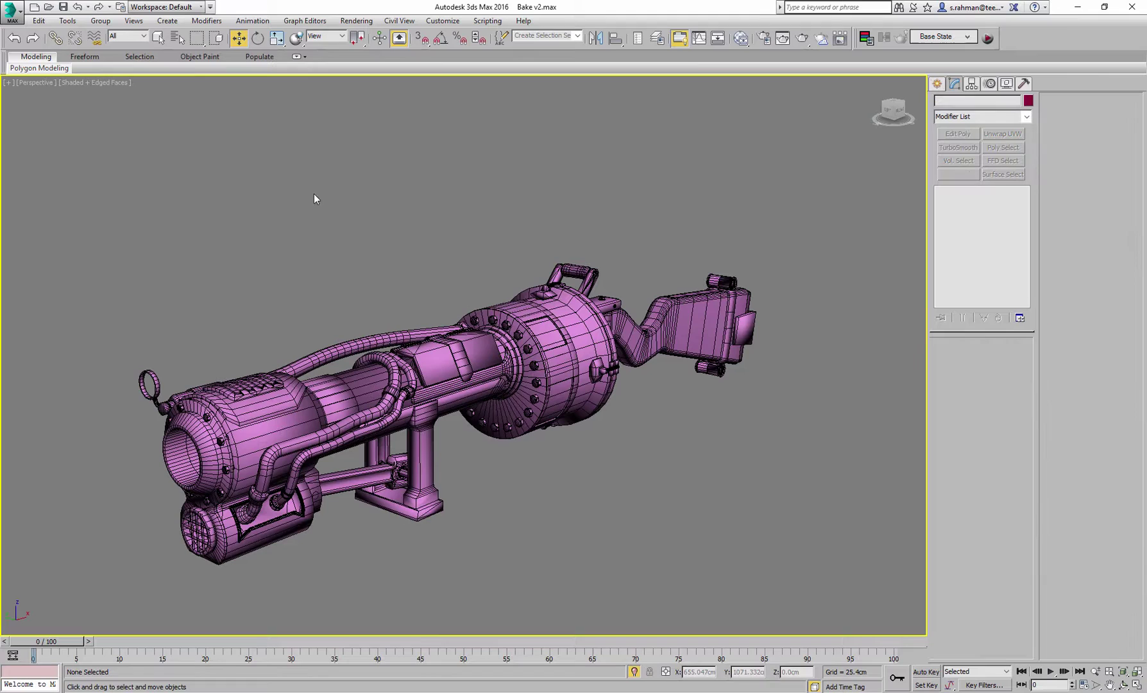
Step: Unhide all objects and review the scene's list of matching _H and _L object names
right_click(347, 197)
left_click(345, 173)
right_click(340, 152)
left_click(385, 107)
left_click(177, 39)
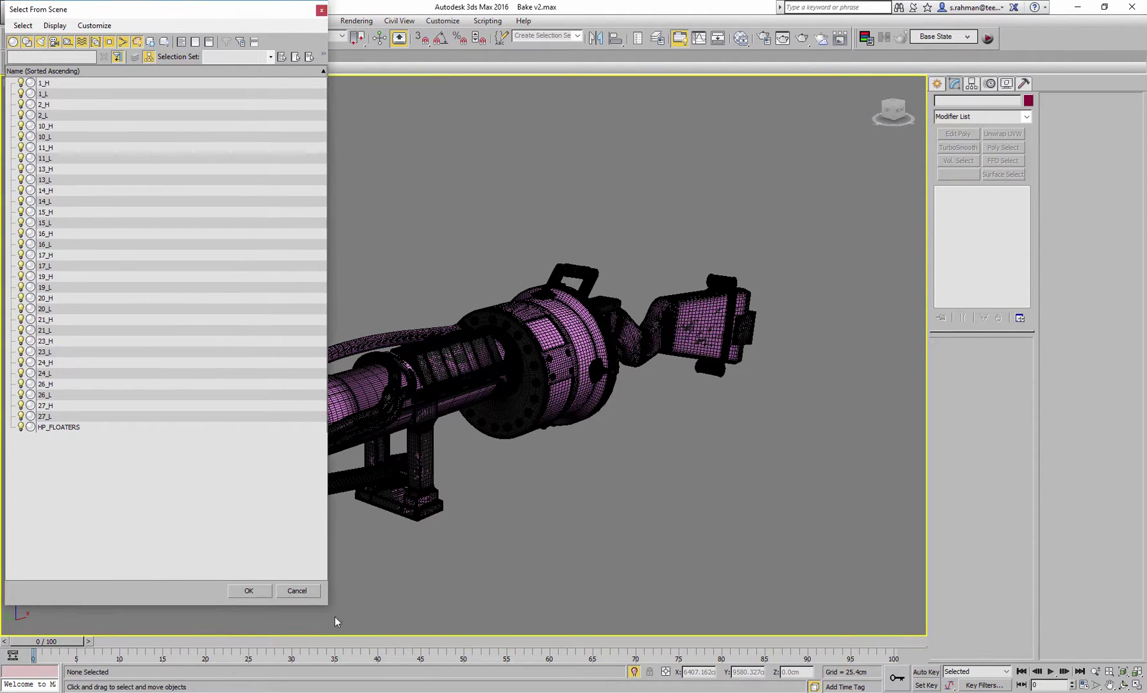
left_click(313, 590)
Step: Select the LP named selection set and hide all unselected objects
left_click(579, 39)
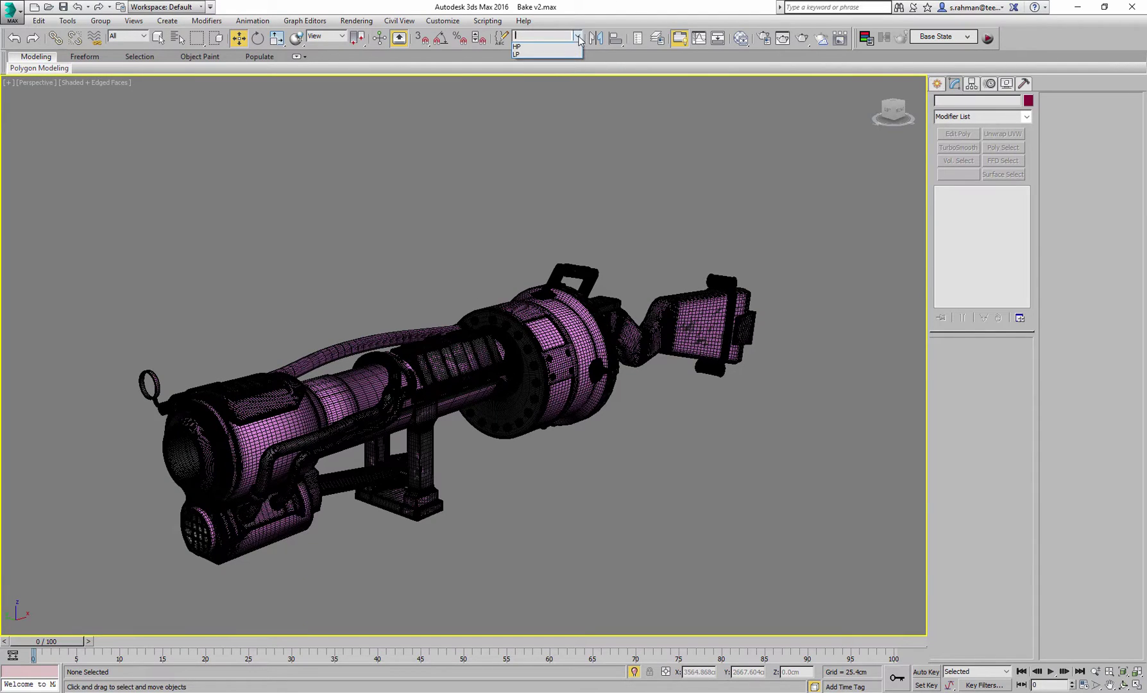
left_click(546, 51)
mouse_move(529, 210)
middle_mouse_down("alt")
mouse_move(544, 234)
mouse_move(540, 210)
middle_mouse_up("alt")
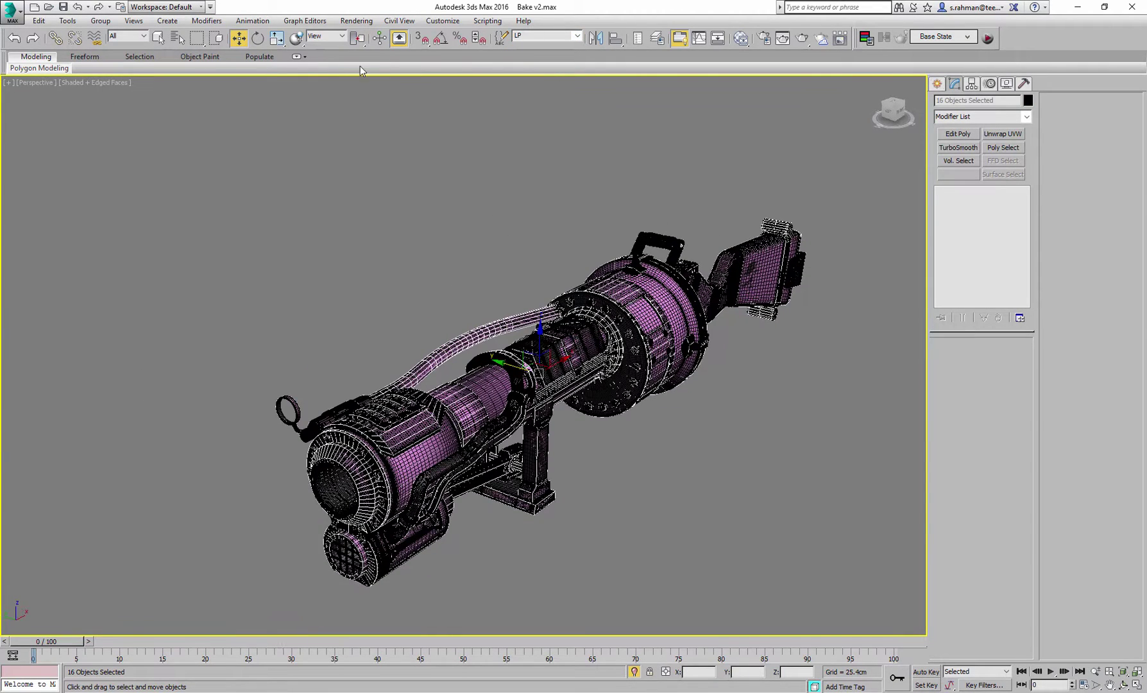
left_click(179, 39)
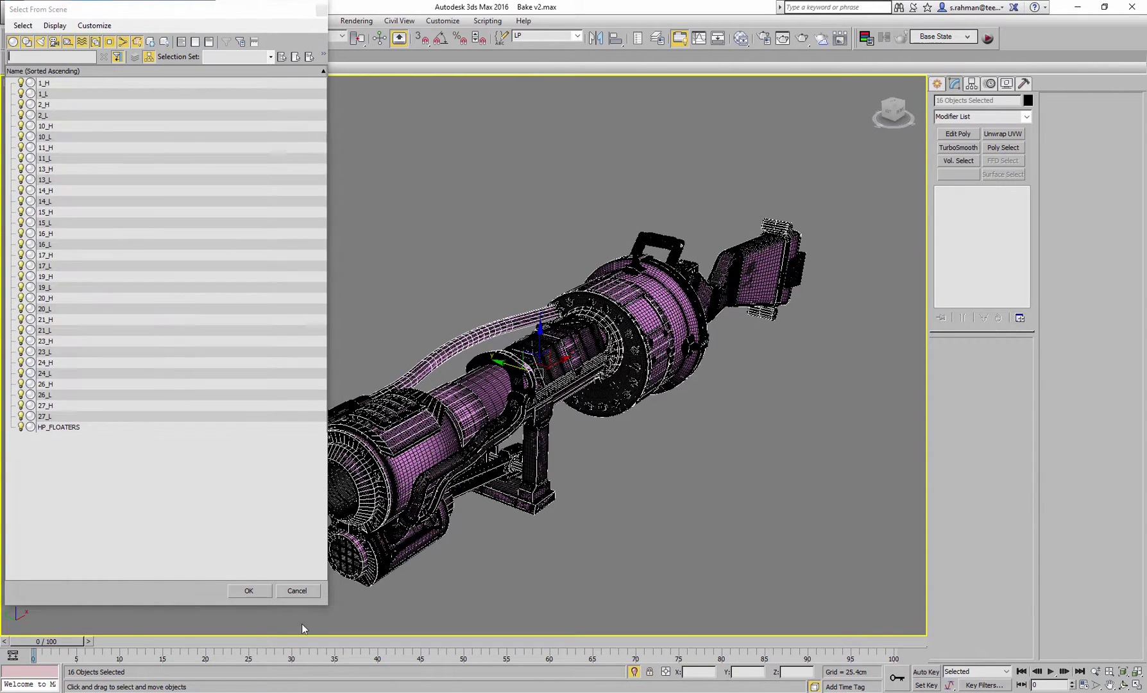
left_click(297, 590)
right_click(686, 453)
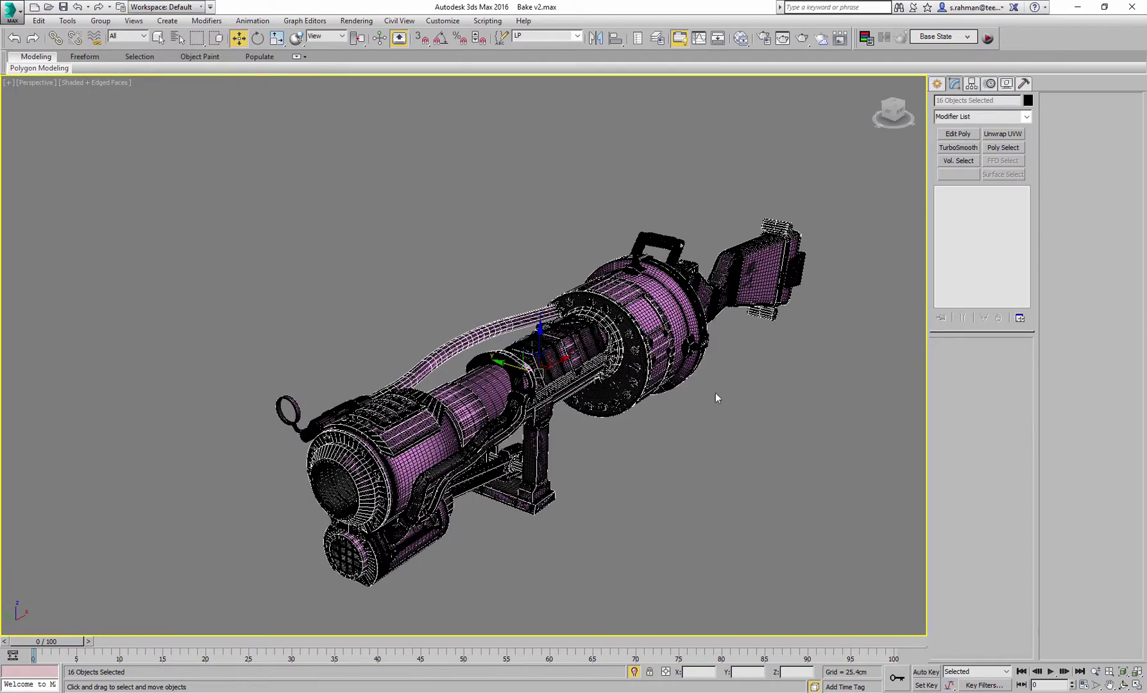
middle_click_drag(716, 393, 510, 209, "alt")
right_click(510, 208)
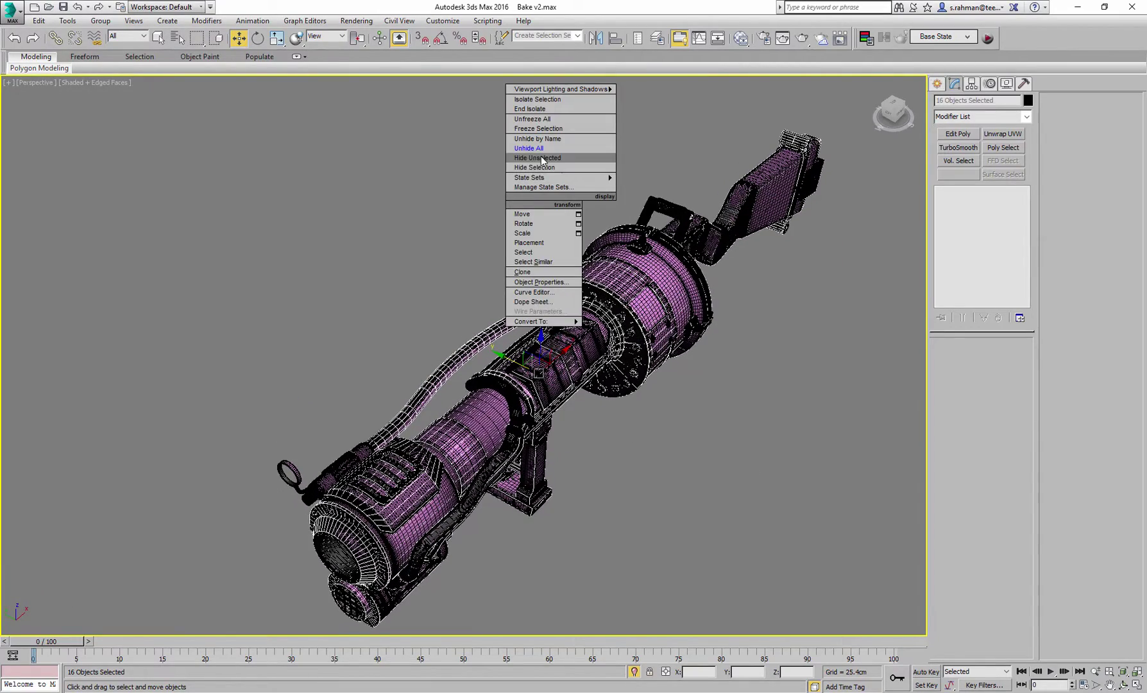
left_click(554, 155)
Step: Move the drum and stand part 2_L off the gun along Y to about 216 cm, and undo the move
left_click(620, 299)
mouse_move(621, 299)
middle_mouse_down("alt")
mouse_move(661, 264)
mouse_move(629, 292)
middle_mouse_up("alt")
left_click_drag(628, 292, 479, 200)
middle_click_drag(479, 200, 507, 209, "alt")
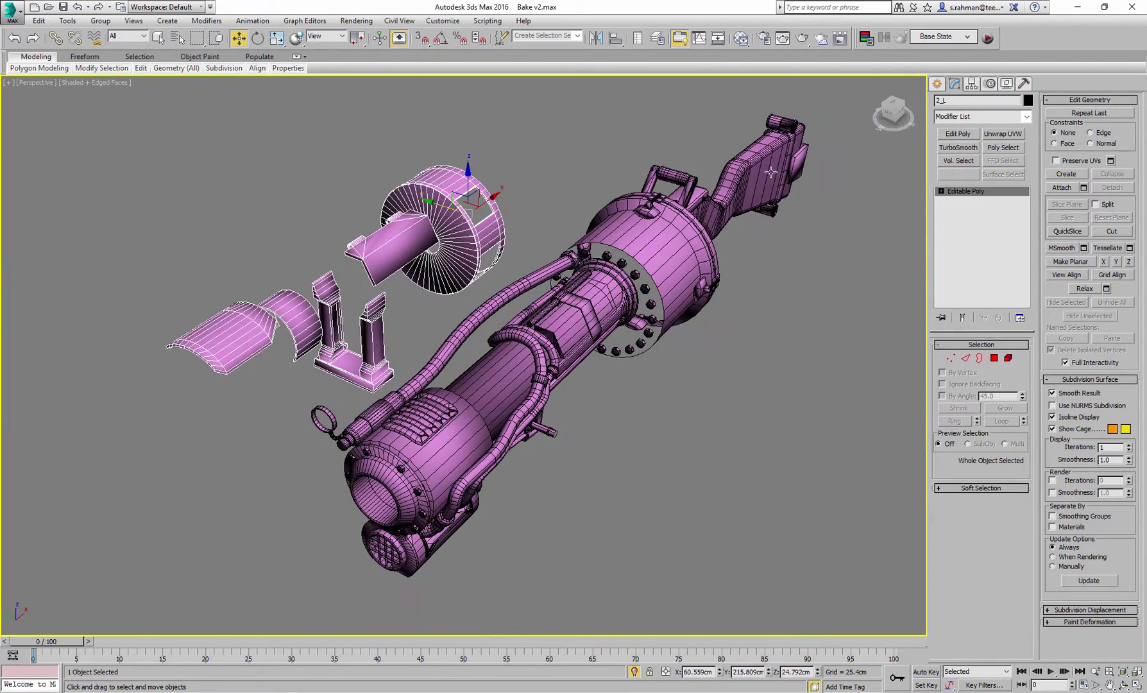
key("ctrl+z")
Step: Move the main body and stock part 1_L off the gun along Y to about 209 cm, and undo the move
middle_click_drag(767, 168, 581, 316, "alt")
left_click(722, 255)
left_click_drag(556, 310, 395, 241)
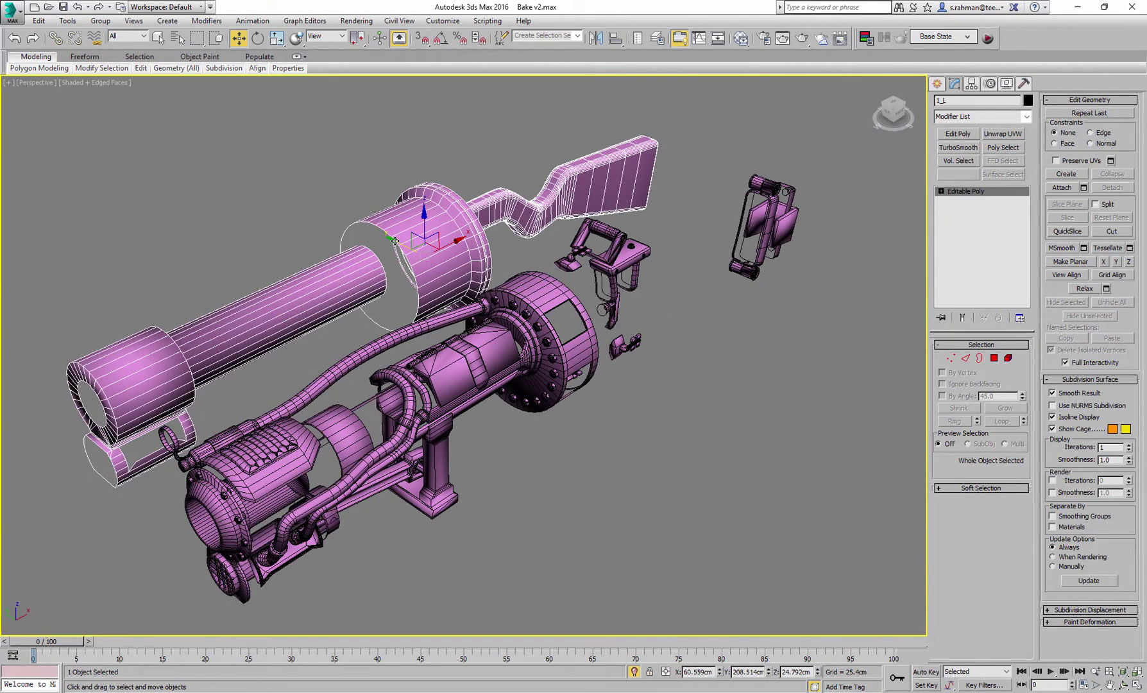
key("ctrl+z")
middle_click_drag(508, 174, 904, 212, "alt")
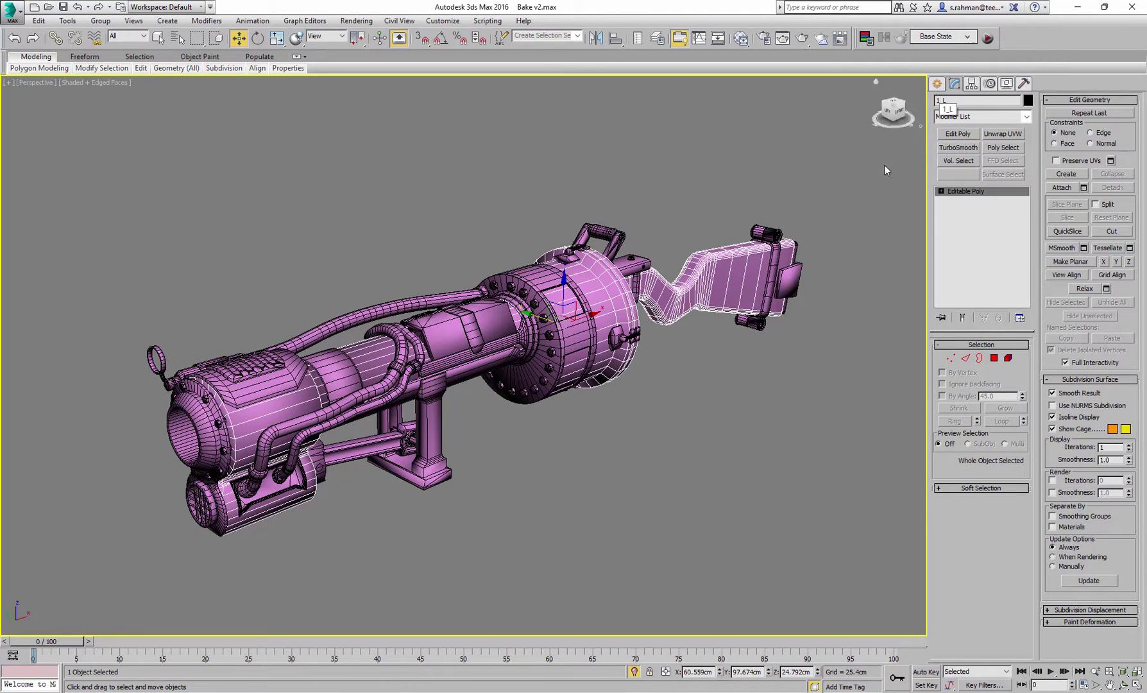
Step: Select the bolts object 10_L on the drum flange and examine where its pieces sit across the gun
scroll(660, 362, "up", 8)
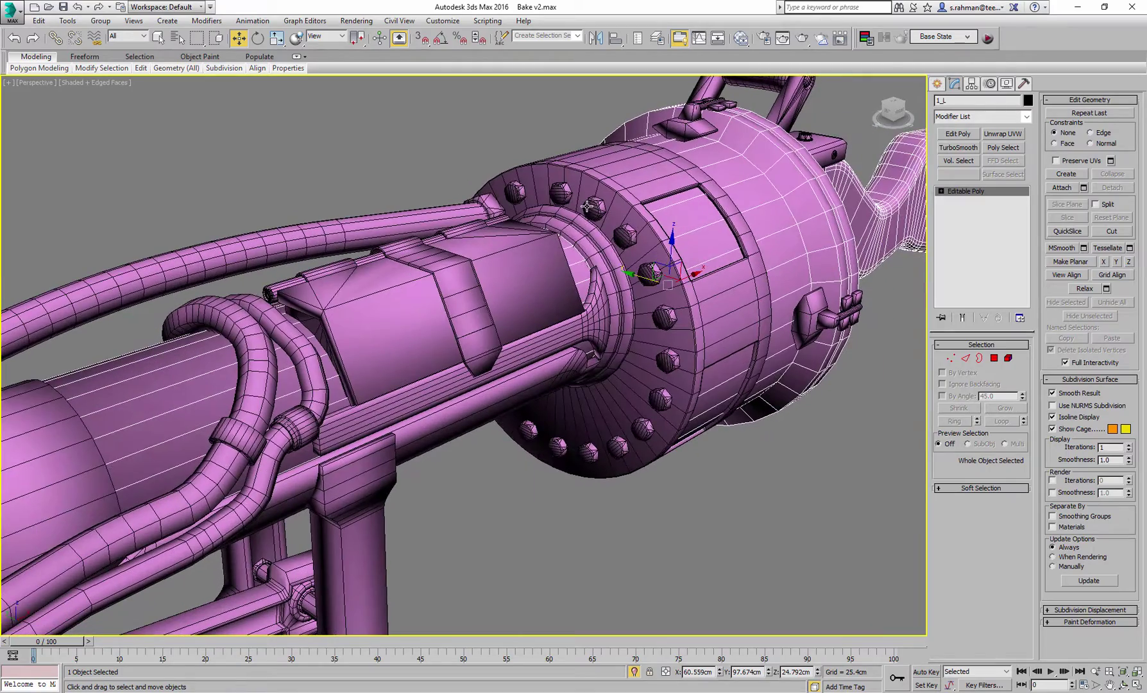
left_click(587, 207)
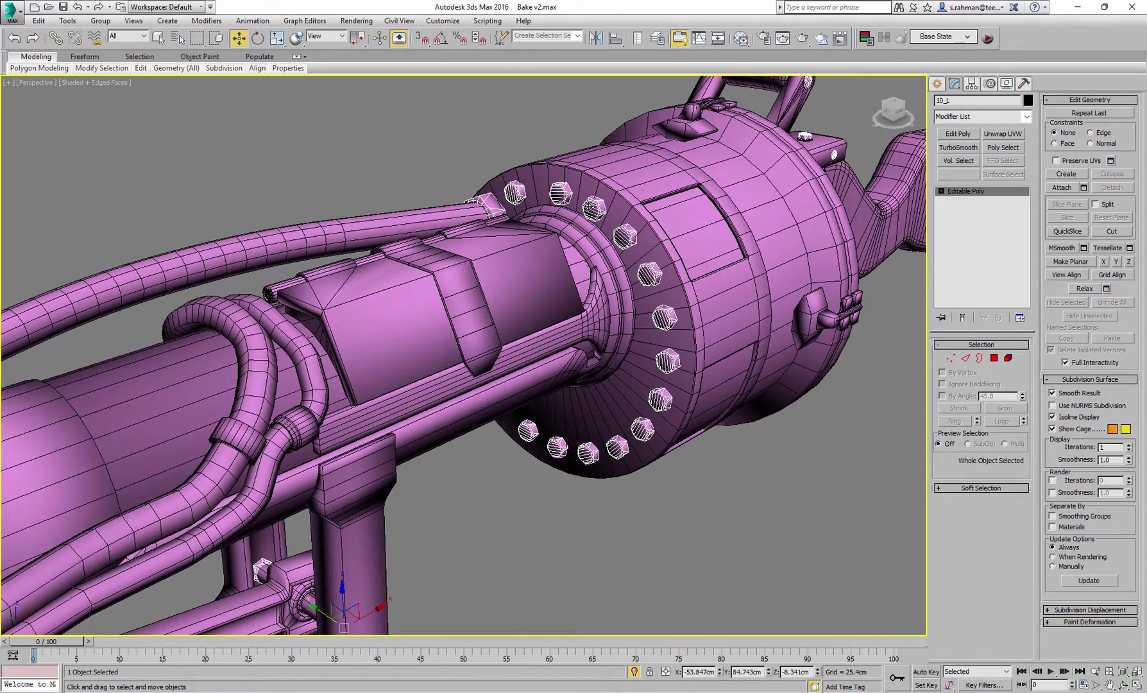
scroll(609, 216, "down", 3)
middle_click_drag(609, 222, 603, 312, "alt")
scroll(573, 300, "down", 2)
scroll(591, 298, "up", 2)
scroll(601, 308, "down", 2)
middle_click_drag(667, 288, 606, 315)
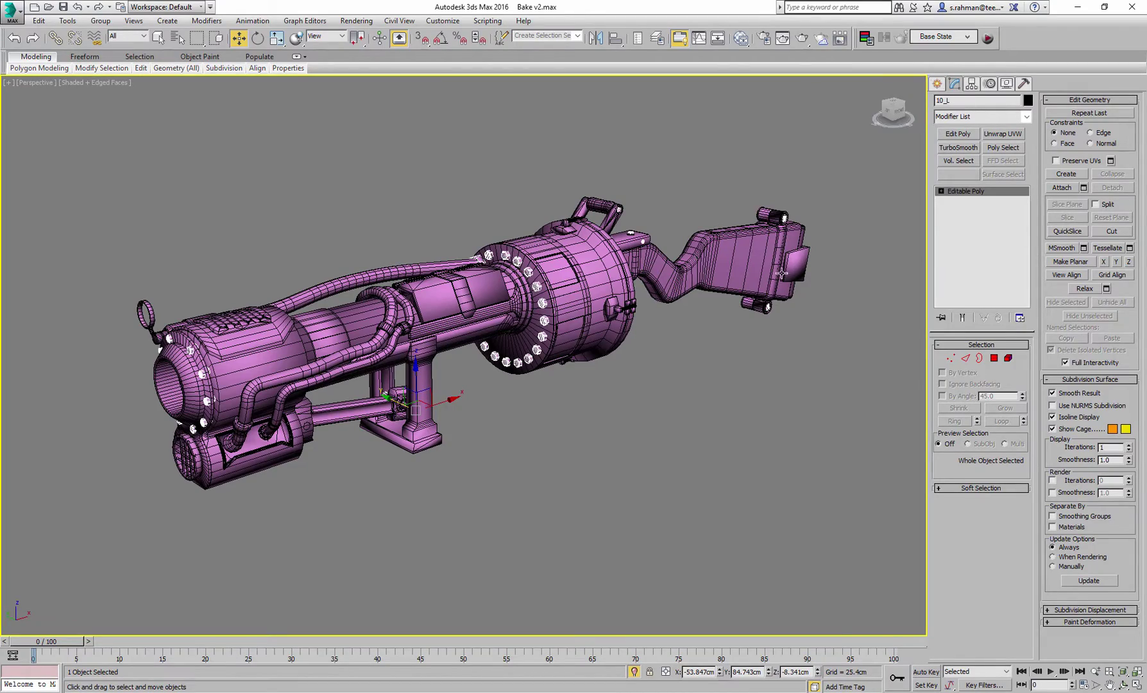
middle_click_drag(782, 273, 624, 316, "alt")
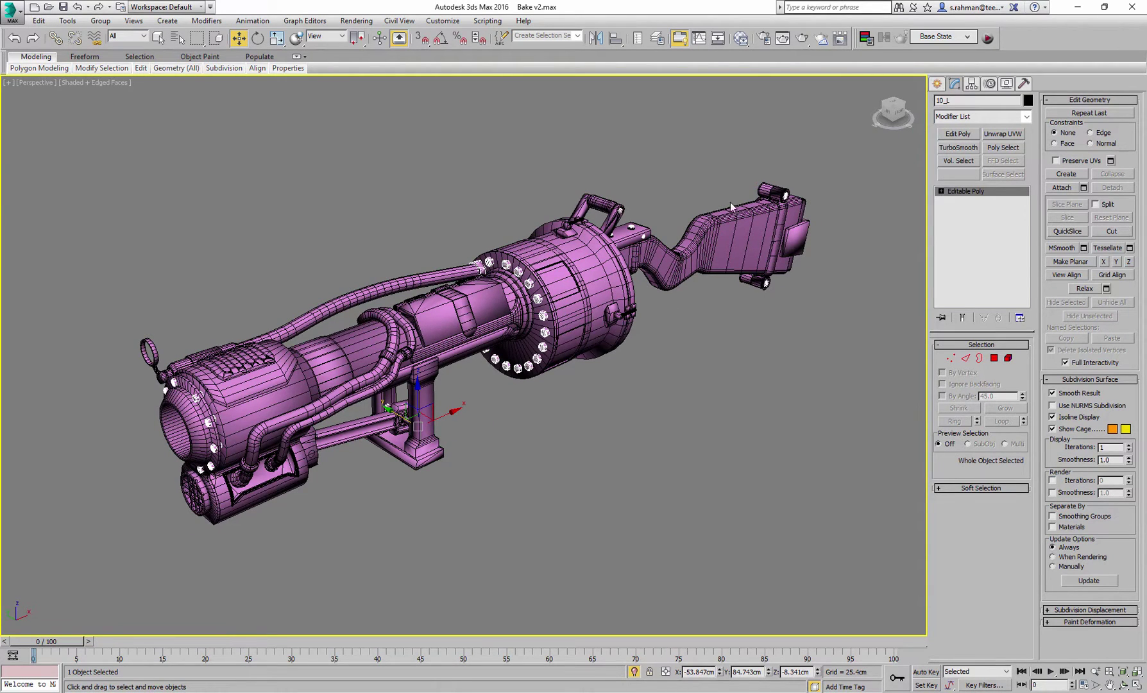
Step: Examine the parts around the stock and its end clamp, and select the main body and stock part 1_L
middle_click_drag(665, 274, 552, 405, "alt")
scroll(741, 275, "up", 3)
middle_click_drag(553, 405, 633, 321, "alt")
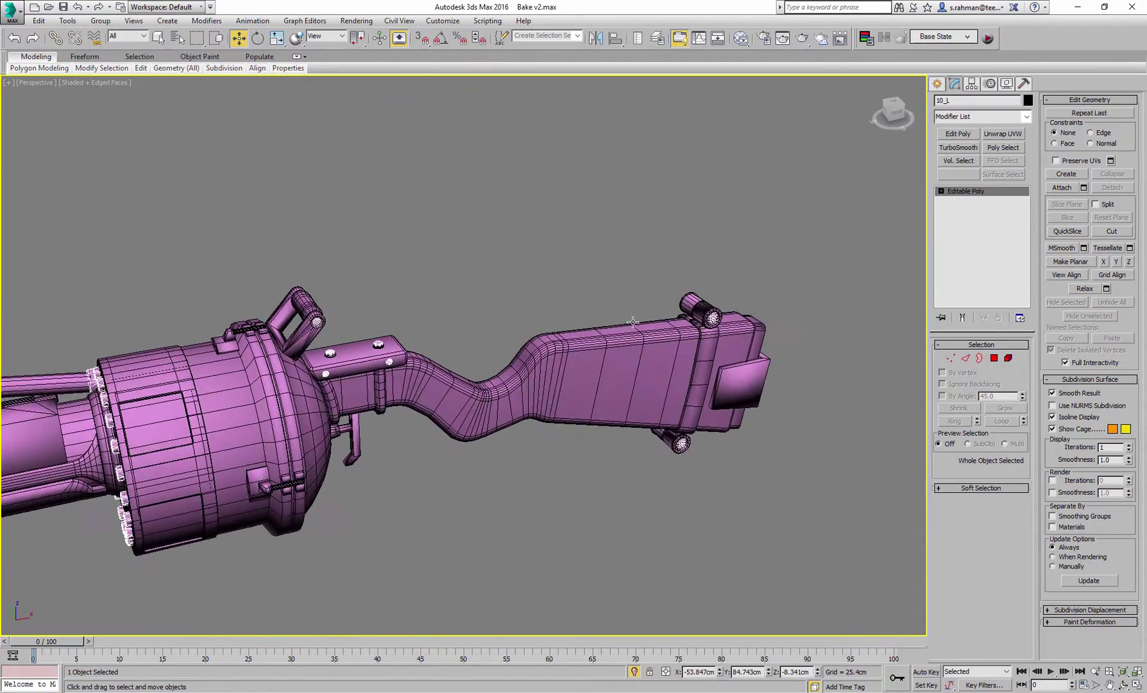
scroll(724, 316, "up", 6)
left_click(756, 252)
left_click(639, 297)
scroll(638, 298, "down", 6)
middle_click_drag(308, 443, 696, 359)
left_click(654, 363)
scroll(612, 364, "down", 3)
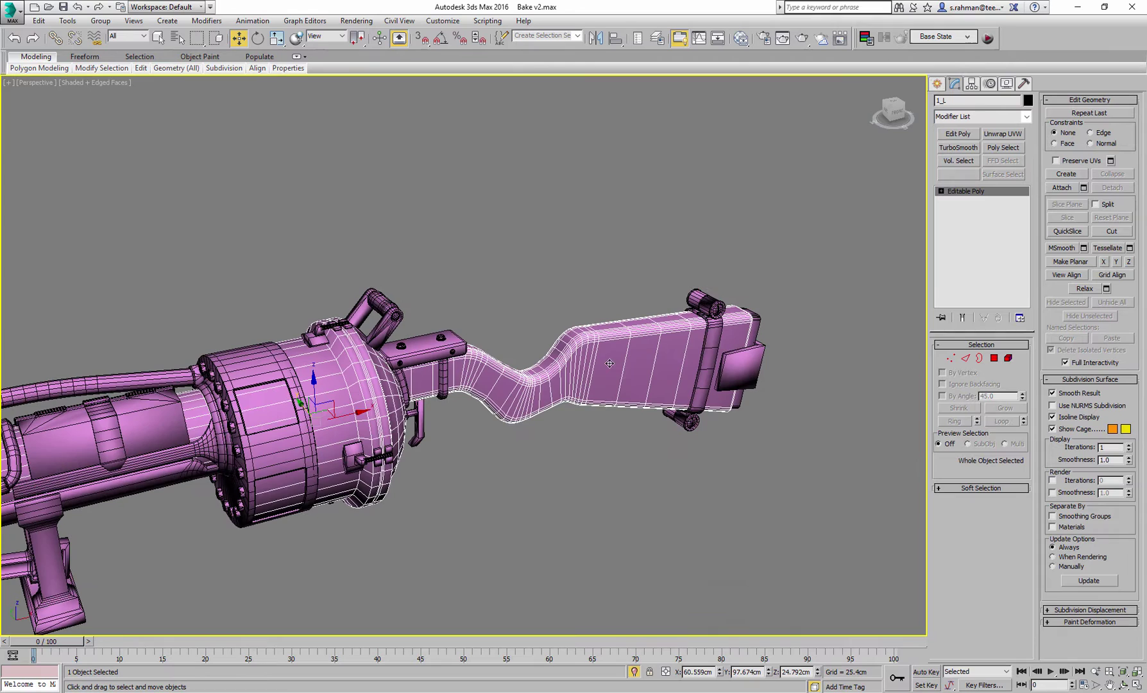
Step: Examine the mounting block 13_L, its bolts and straps, and the stock's end clamp, and clear the selection
scroll(441, 349, "up", 8)
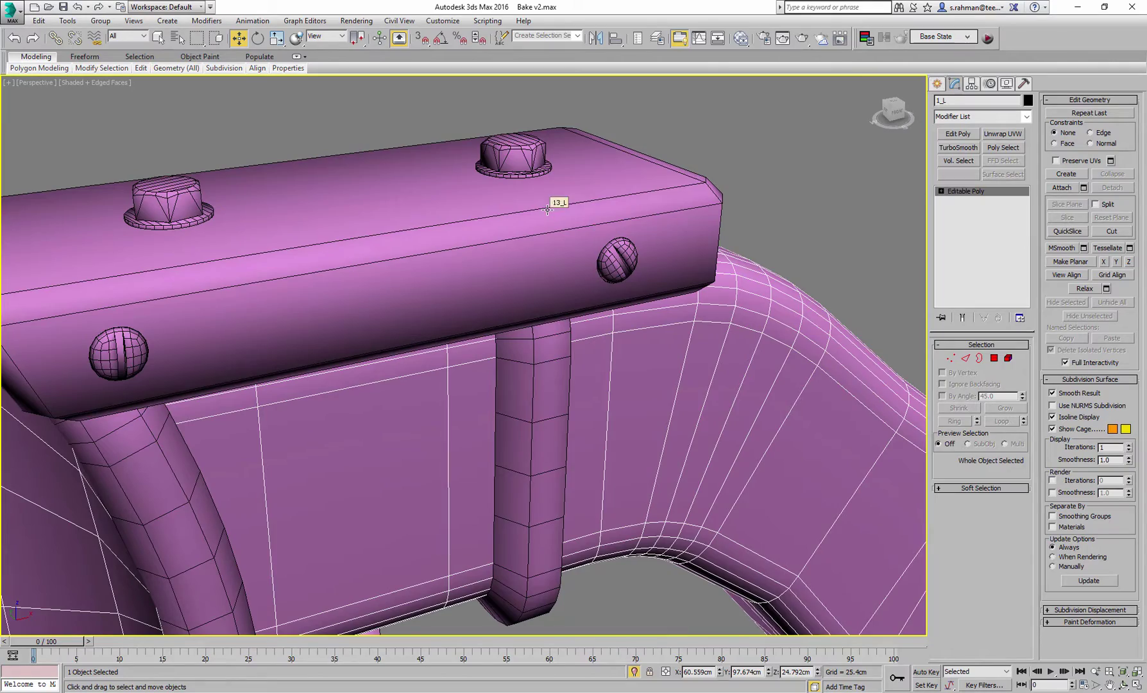
scroll(547, 208, "down", 10)
scroll(549, 195, "up", 8)
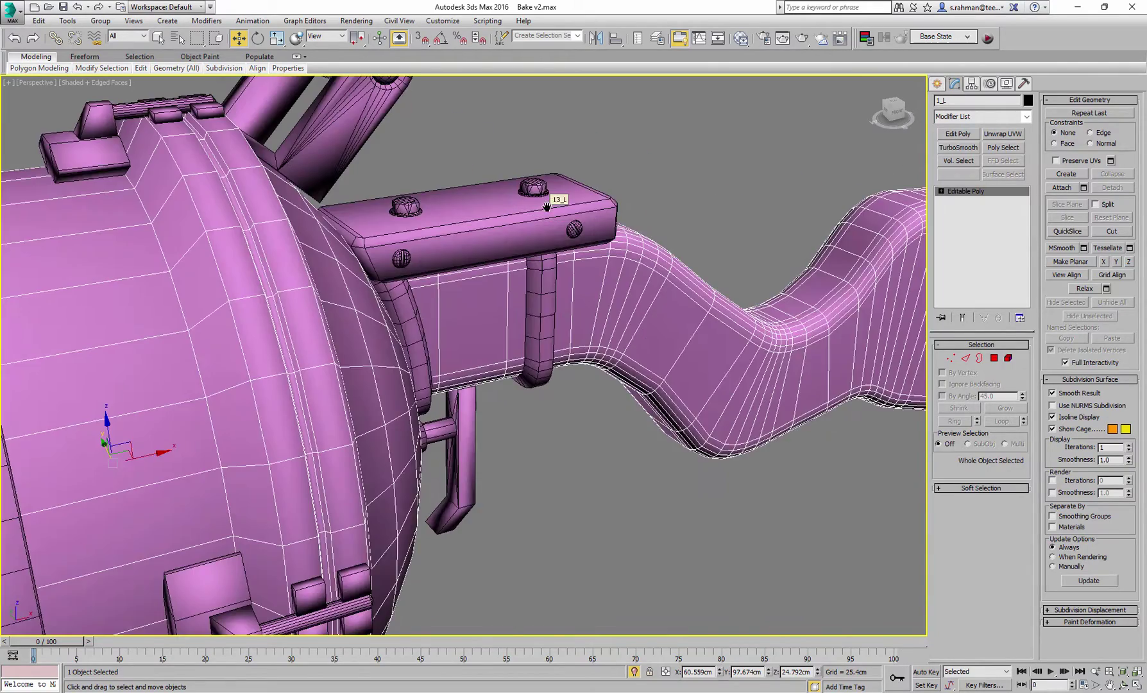
scroll(510, 223, "up", 1)
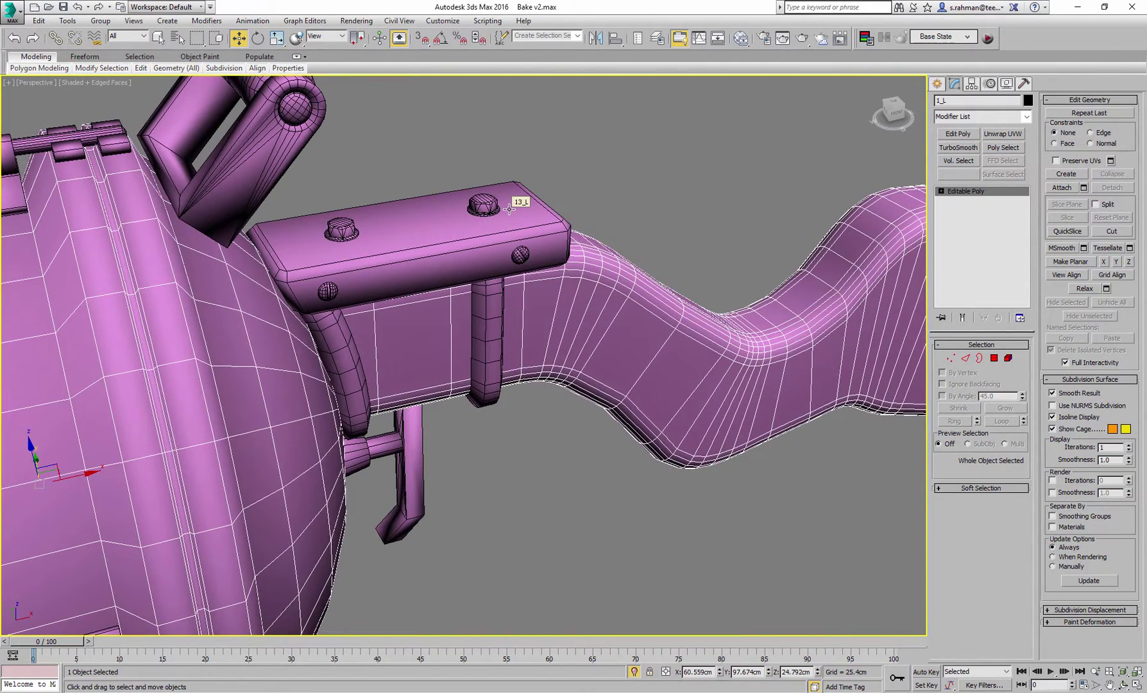
scroll(509, 208, "down", 8)
middle_click_drag(511, 212, 522, 223, "alt")
scroll(690, 191, "up", 8)
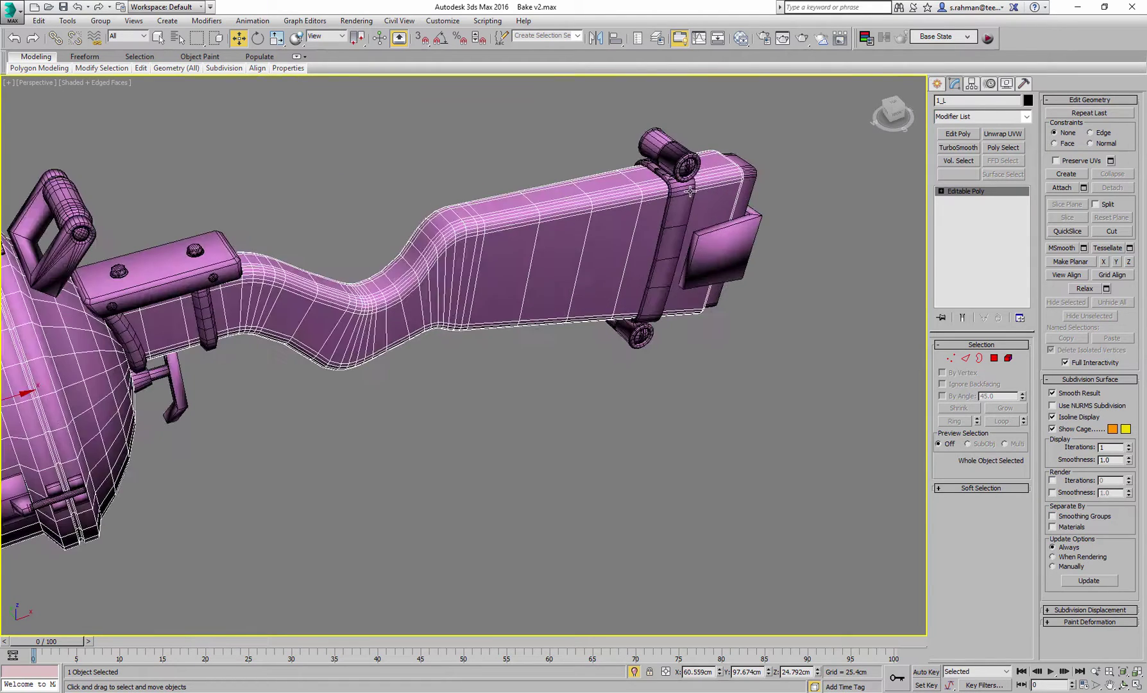
middle_click_drag(690, 191, 710, 225, "alt")
key("ctrl+d")
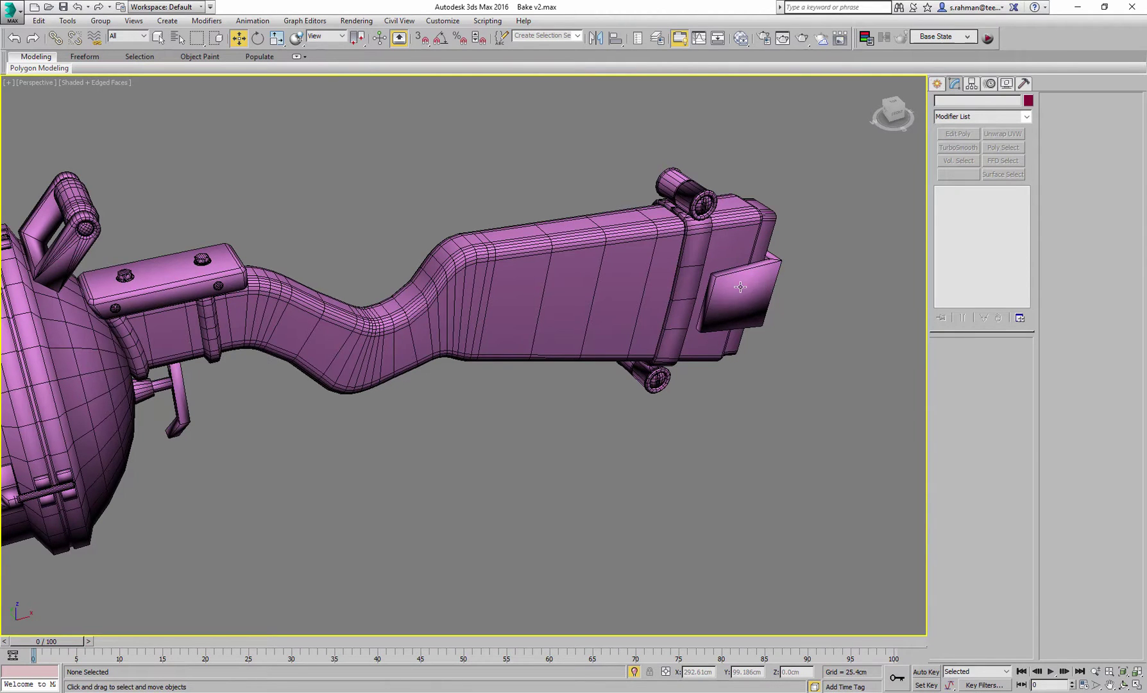
Step: Move the stock end plate, grip and strap part 14_L off the gun along Y to about 221 cm, and undo the move
left_click(744, 290)
scroll(743, 292, "down", 3)
middle_click_drag(742, 292, 702, 305, "alt")
scroll(661, 331, "down", 4)
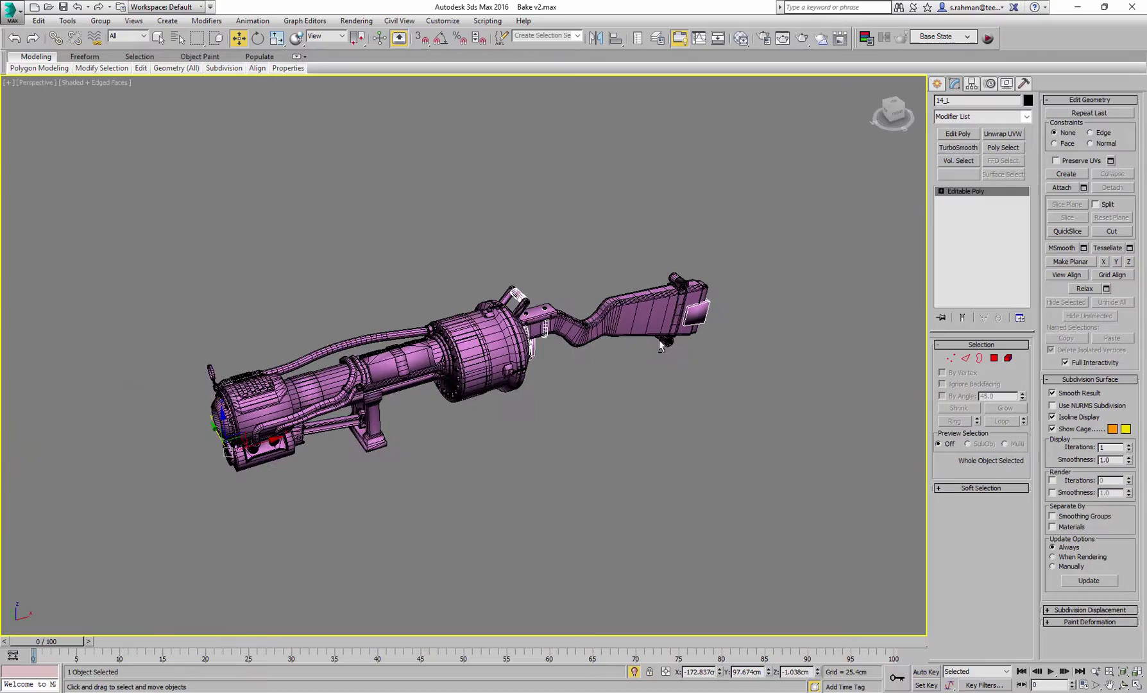
middle_click_drag(254, 415, 320, 399)
left_click_drag(282, 408, 249, 338)
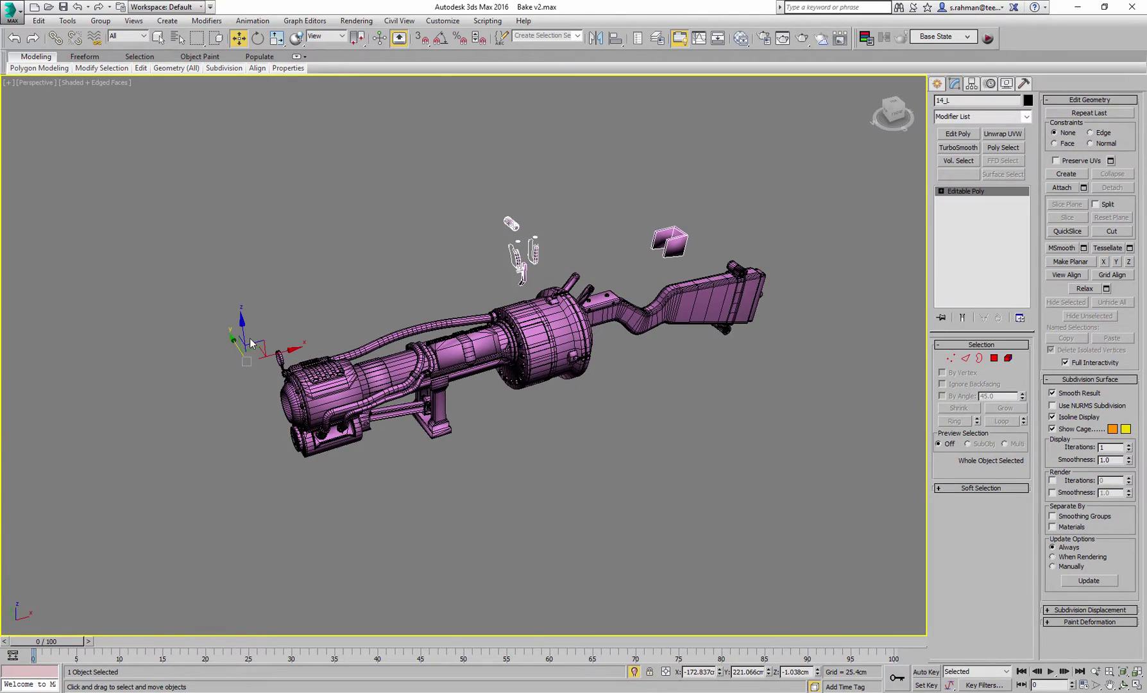
scroll(564, 301, "up", 4)
mouse_move(449, 327)
middle_mouse_down("alt")
mouse_move(539, 340)
mouse_move(481, 335)
mouse_move(454, 307)
middle_mouse_up("alt")
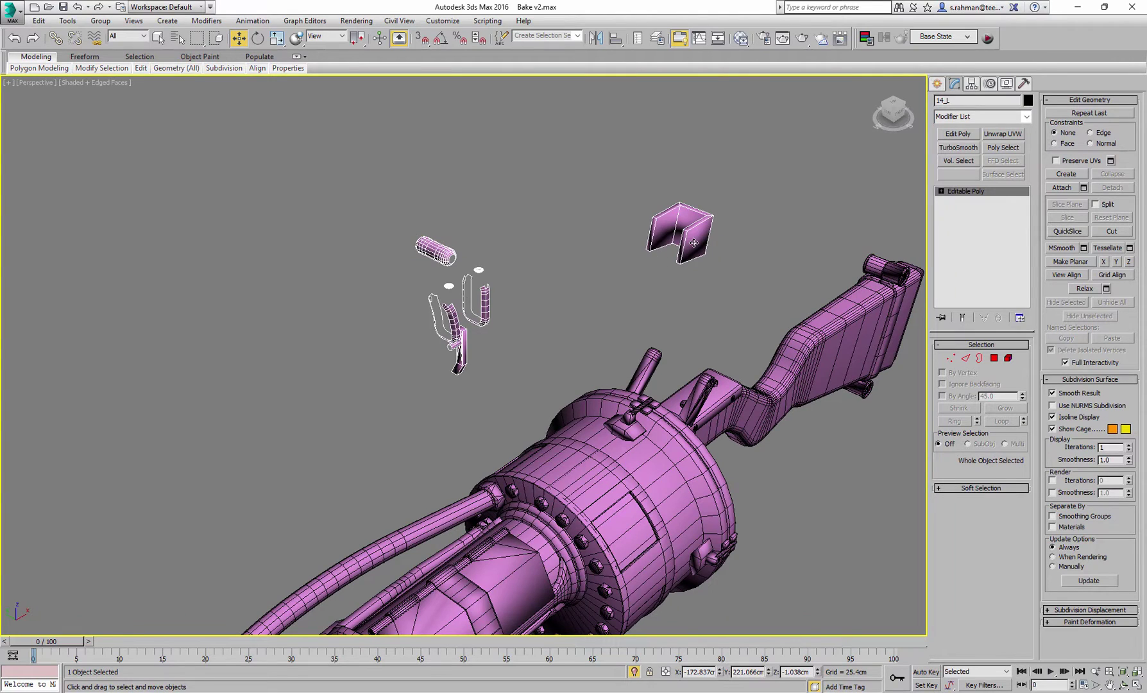
key("ctrl+z")
Step: Unhide the high-poly meshes over the low-poly gun and clear the selection
middle_click_drag(674, 279, 533, 270)
right_click(615, 246)
left_click(641, 196)
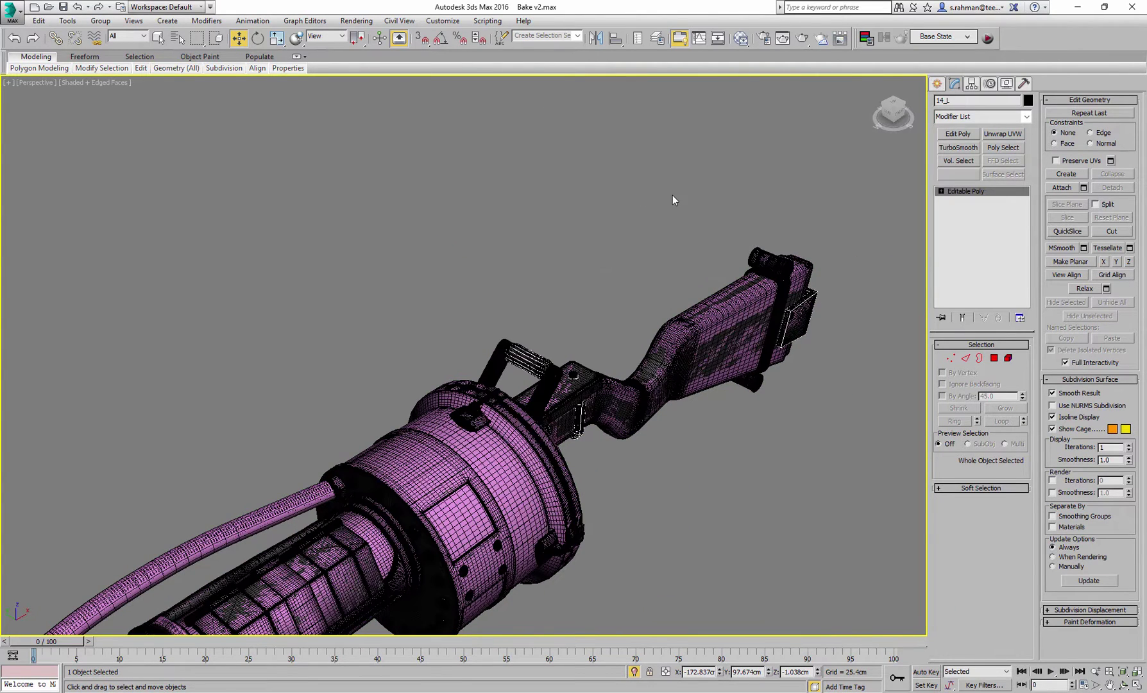
left_click(807, 317)
left_click(852, 341)
Step: Select both 14_L and 14_H at the stock's end and move them together off the gun along Y to about 201 cm
scroll(840, 340, "up", 4)
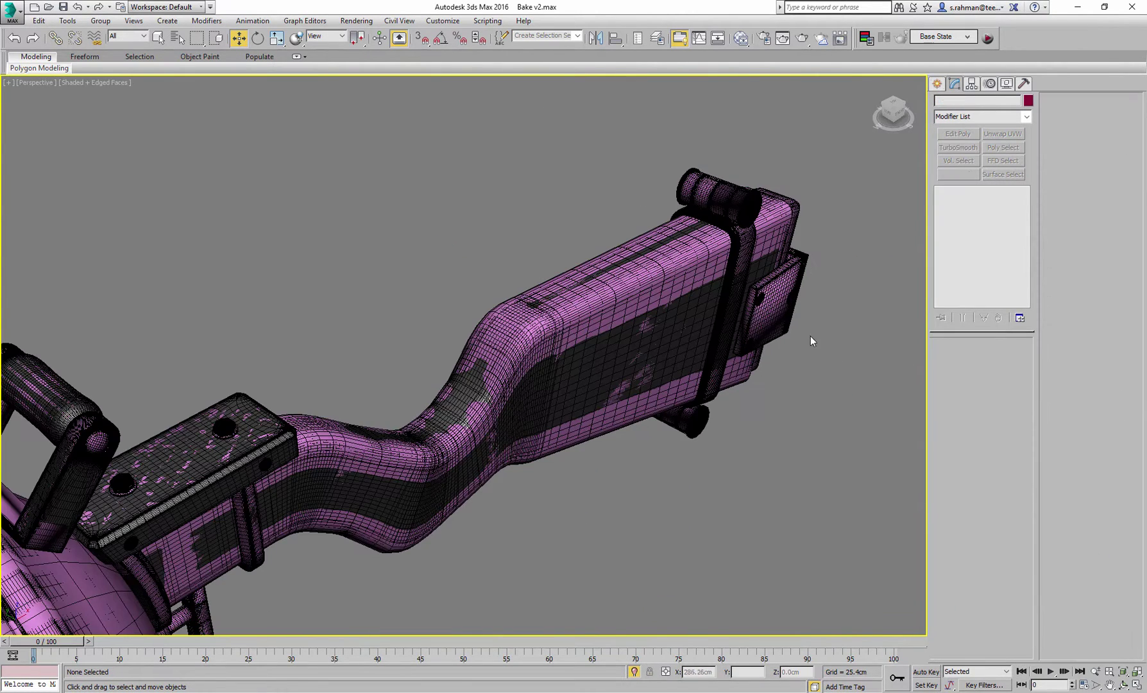
left_click_drag(820, 390, 784, 323)
scroll(781, 326, "down", 2)
middle_click_drag(537, 385, 563, 398, "alt")
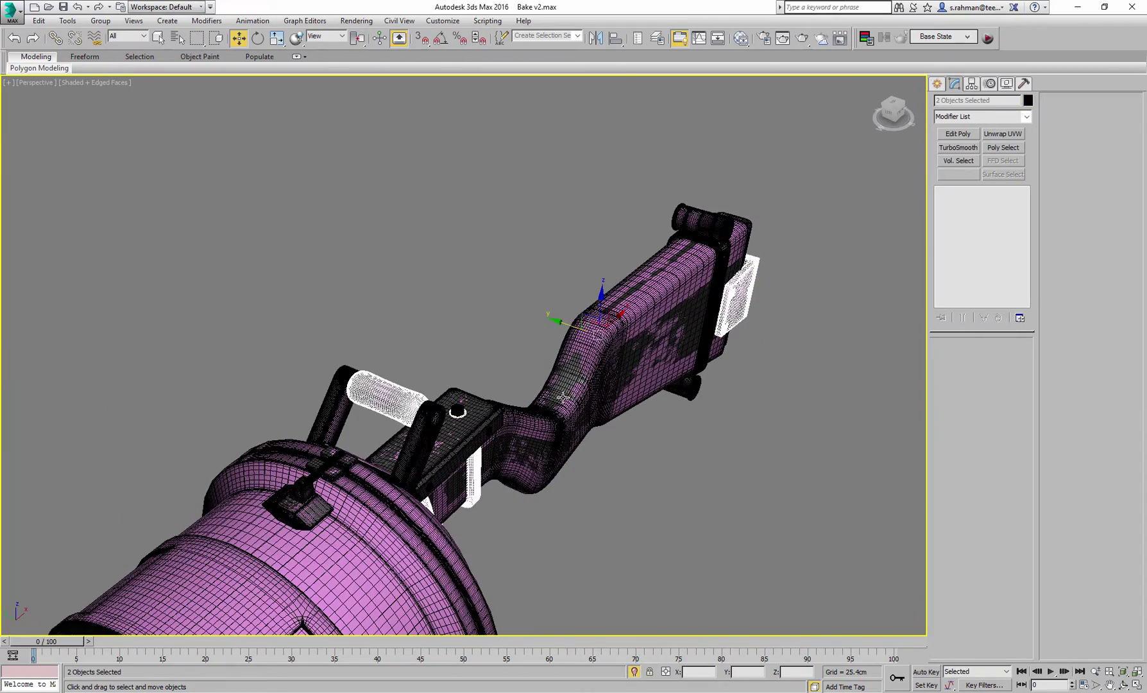
left_click_drag(567, 323, 294, 230)
middle_click_drag(295, 230, 600, 277)
Step: Select only the high-poly part 14_H and raise it above its low-poly match along Z to about 90 cm
left_click(796, 265)
left_click(742, 235)
middle_click_drag(743, 235, 737, 241, "alt")
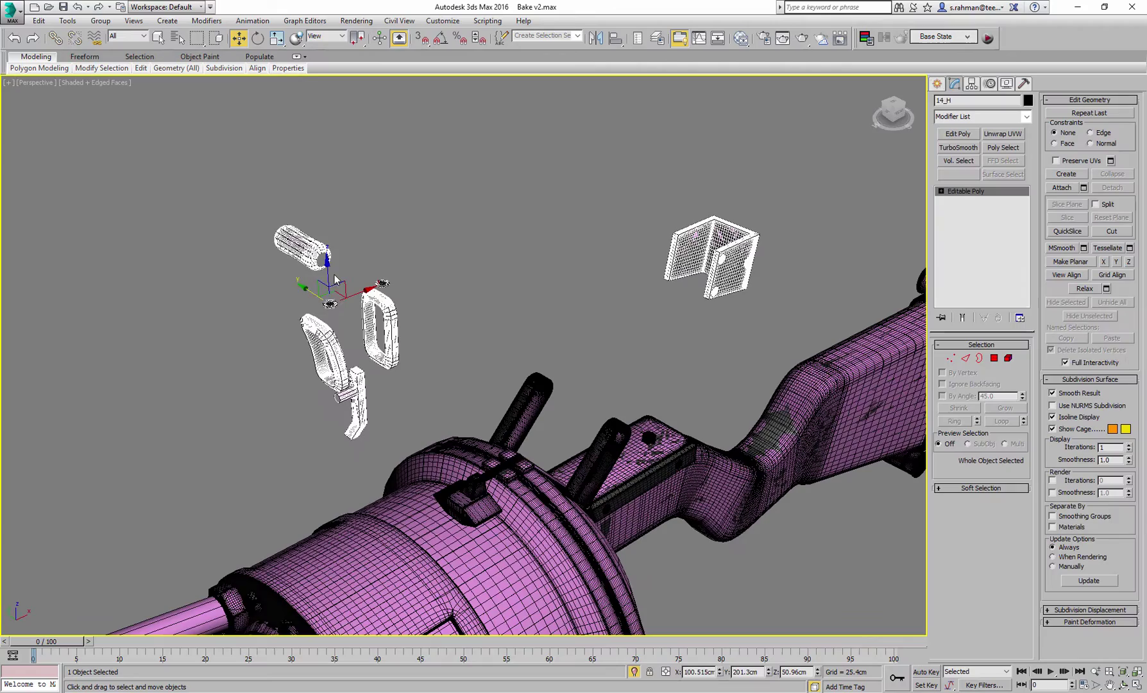
left_click_drag(328, 270, 313, 141)
middle_click_drag(499, 199, 502, 225)
left_click(502, 225)
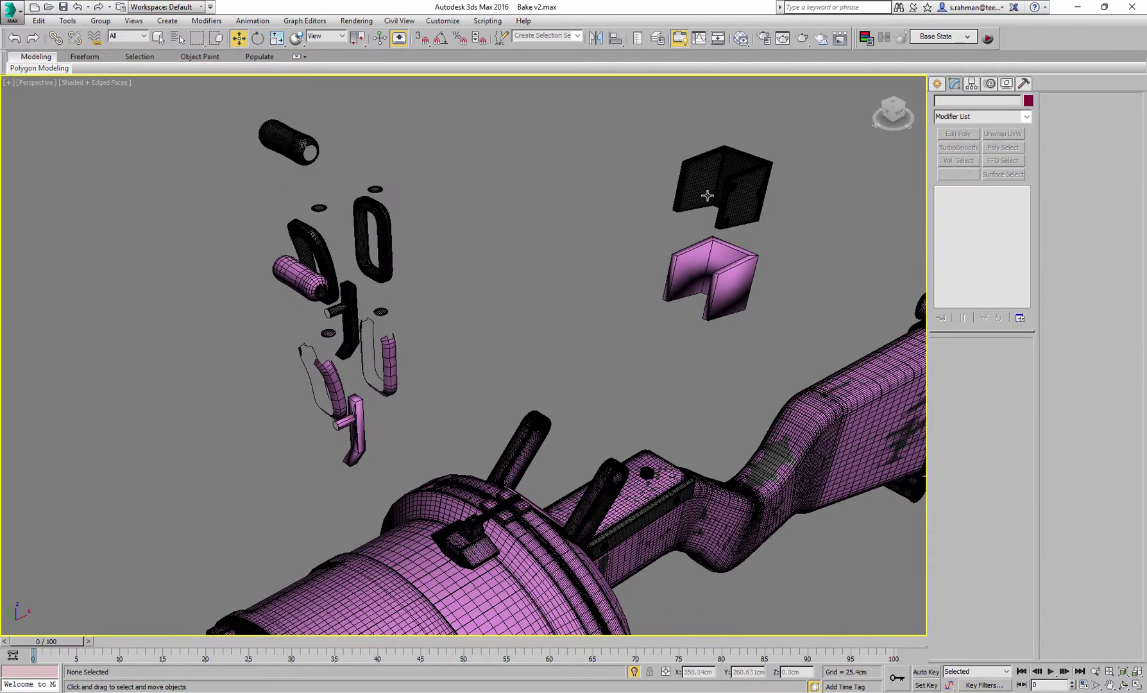
Step: Compare the separated 14_H and 14_L end plates and straps from behind the stock
left_click(729, 190)
middle_click_drag(729, 191, 719, 222, "alt")
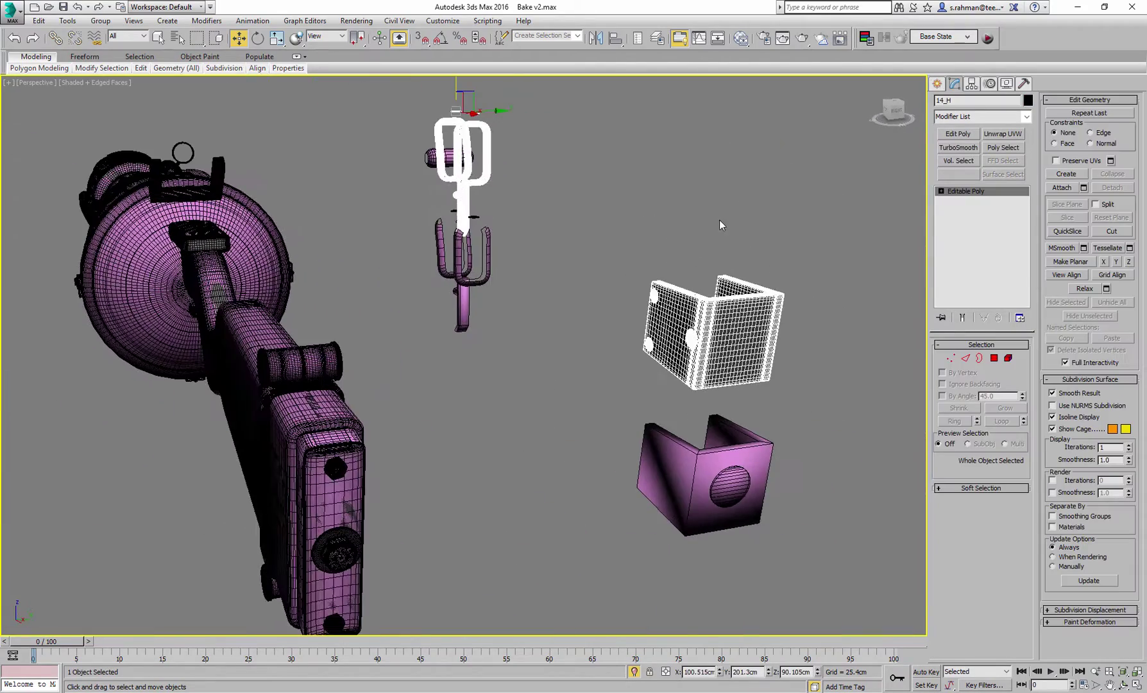
left_click(720, 222)
left_click(677, 458)
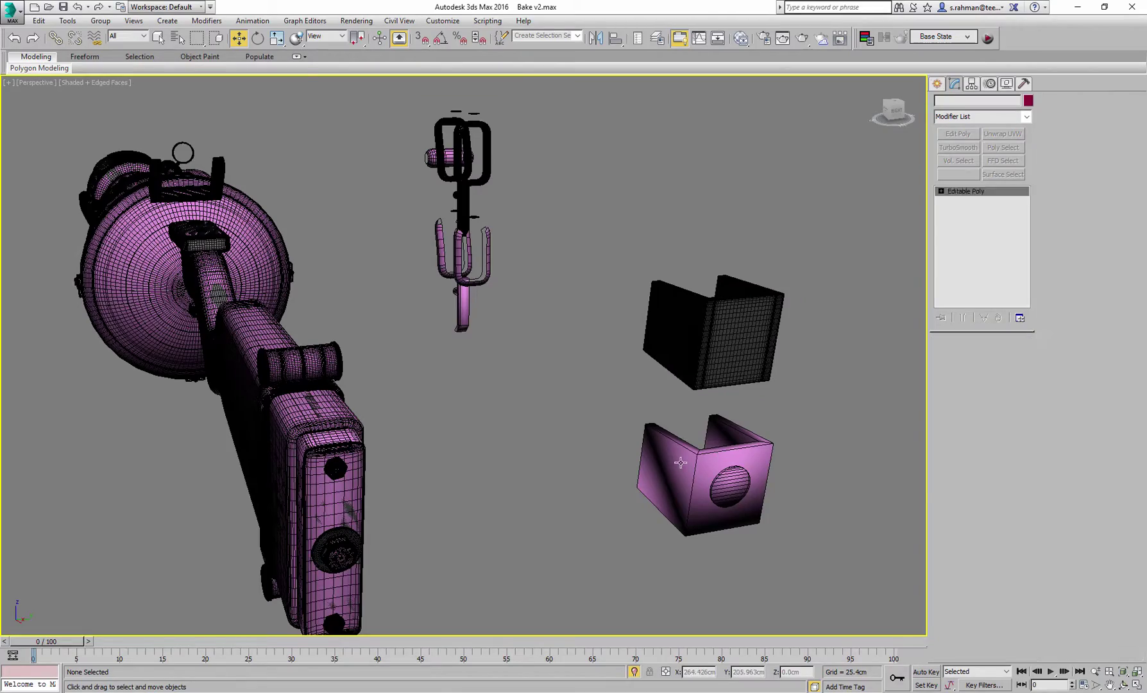
middle_click_drag(581, 408, 532, 365, "alt")
Step: Undo the separation and the sideways move of 14_H and 14_L so both sit on the gun
key("ctrl+z")
key("ctrl+z")
key("ctrl+z")
key("ctrl+z")
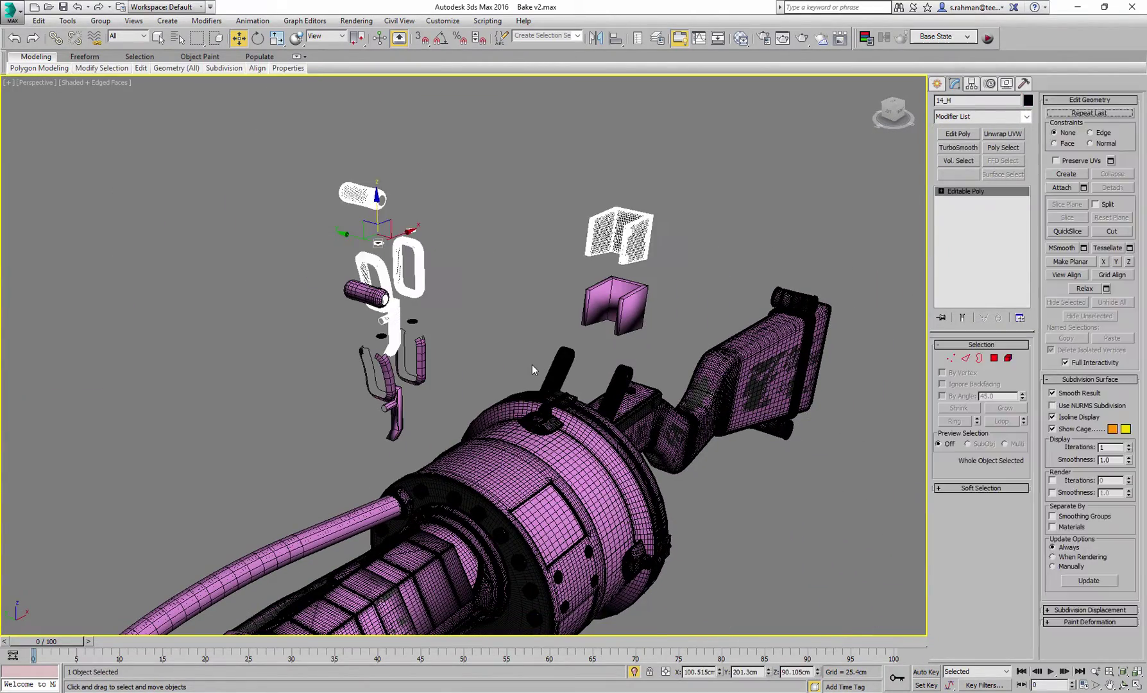
key("ctrl+z")
key("ctrl+z")
key("ctrl+z")
key("ctrl+z")
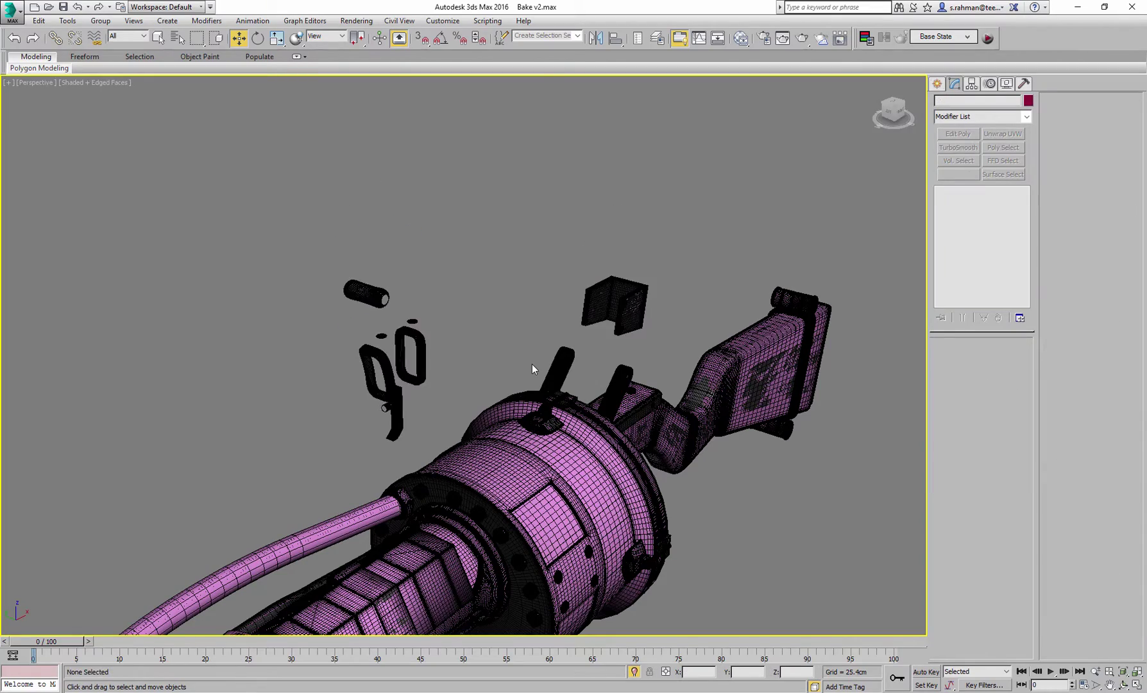
middle_click_drag(589, 358, 612, 279, "alt")
left_click(612, 278)
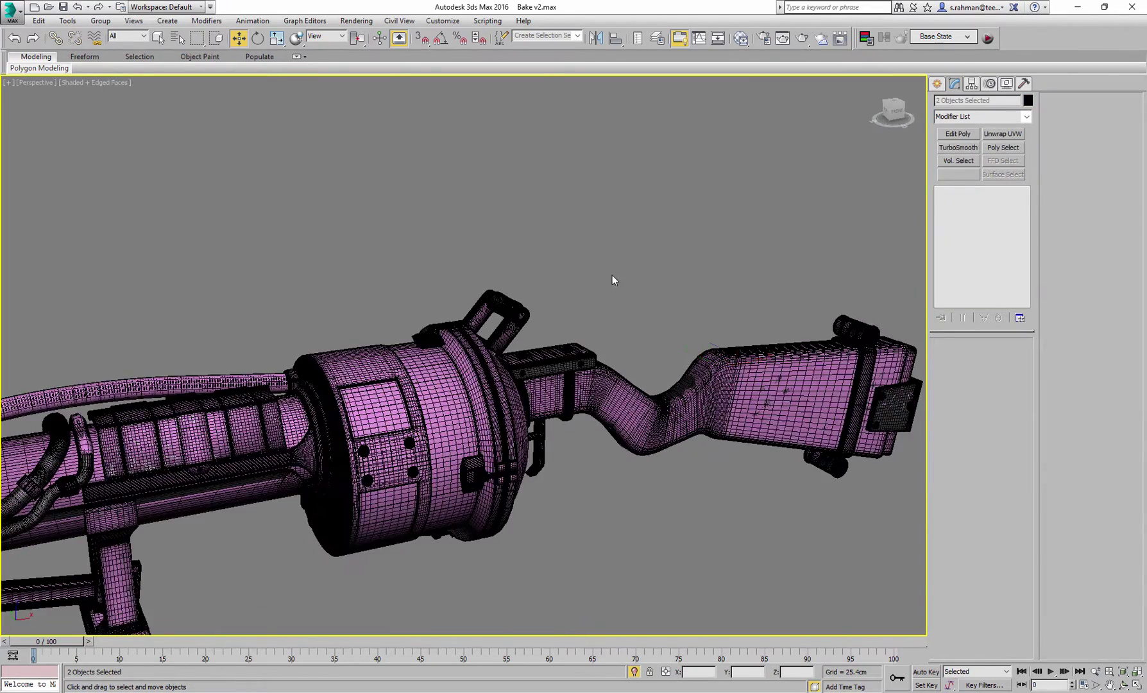
Step: Examine the overlapping high- and low-poly meshes around the handle, drum and stock, and select the main body part 1_L
scroll(487, 292, "up", 3)
scroll(553, 313, "up", 5)
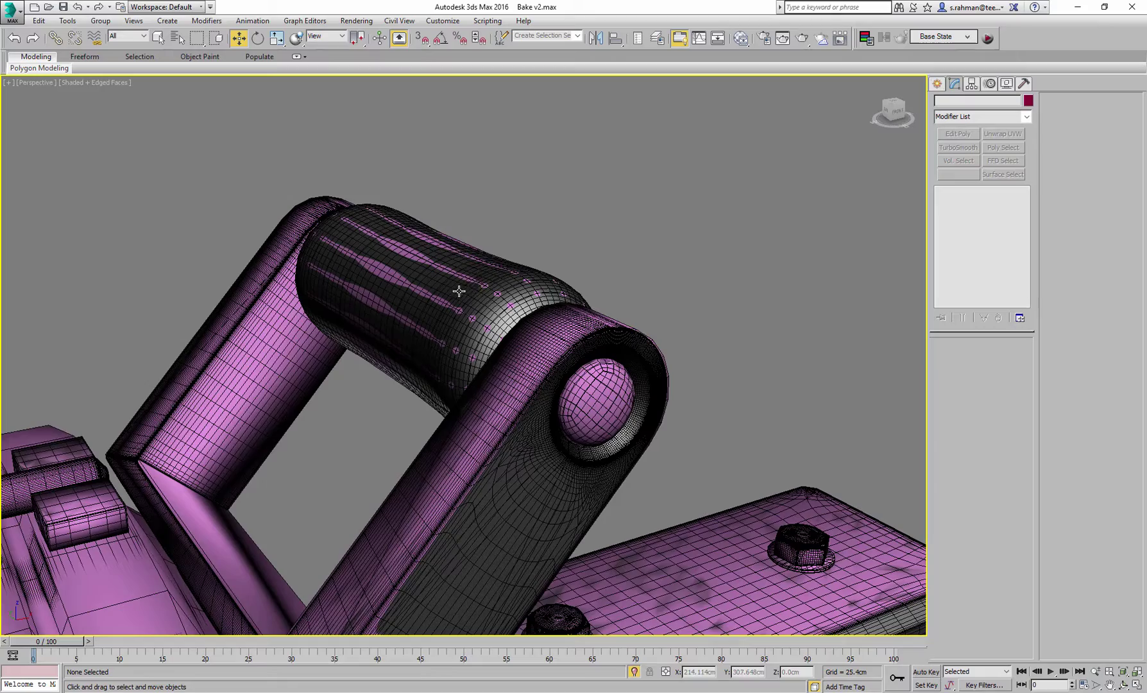
scroll(689, 316, "down", 5)
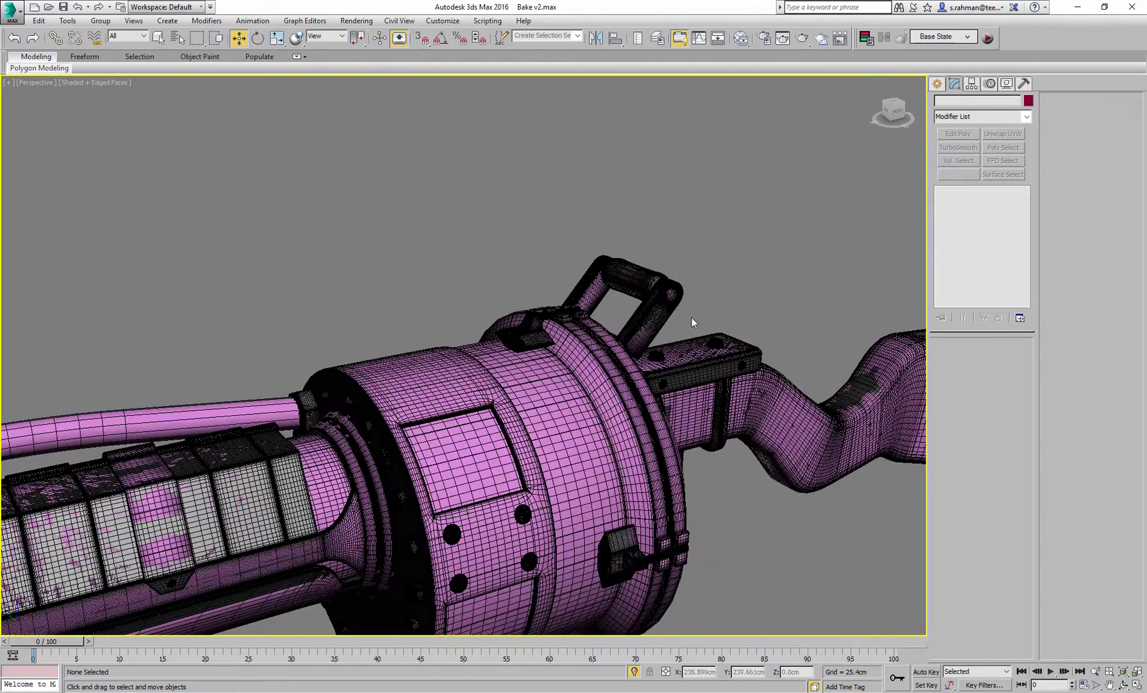
middle_click_drag(691, 317, 589, 261)
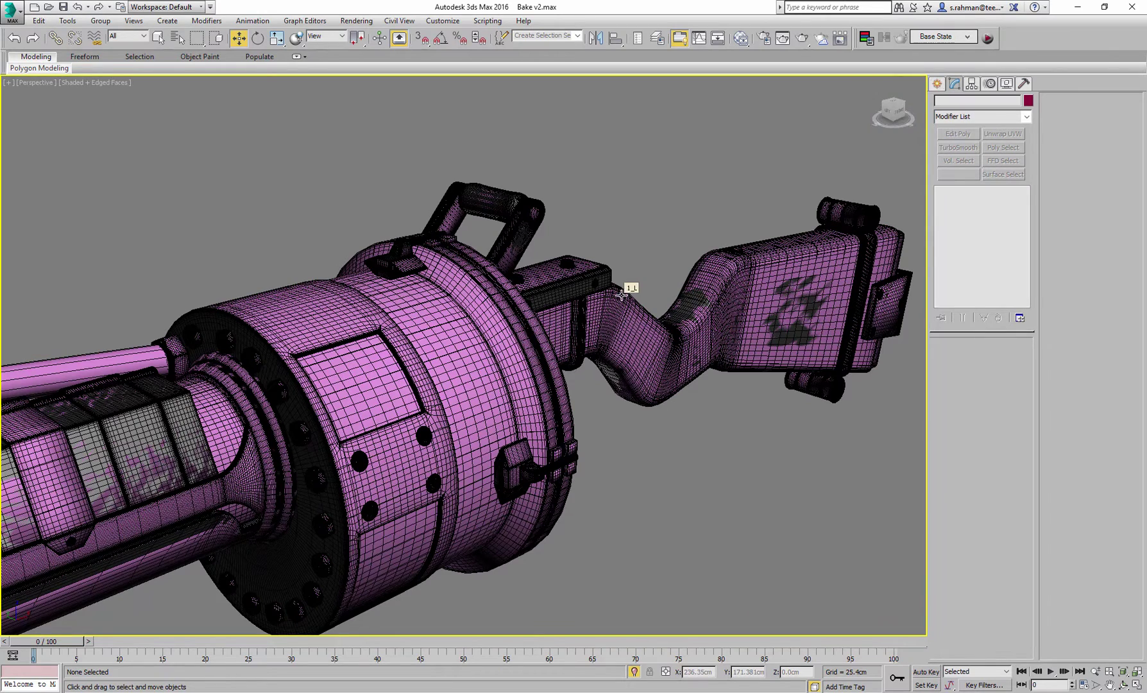
scroll(571, 301, "up", 2)
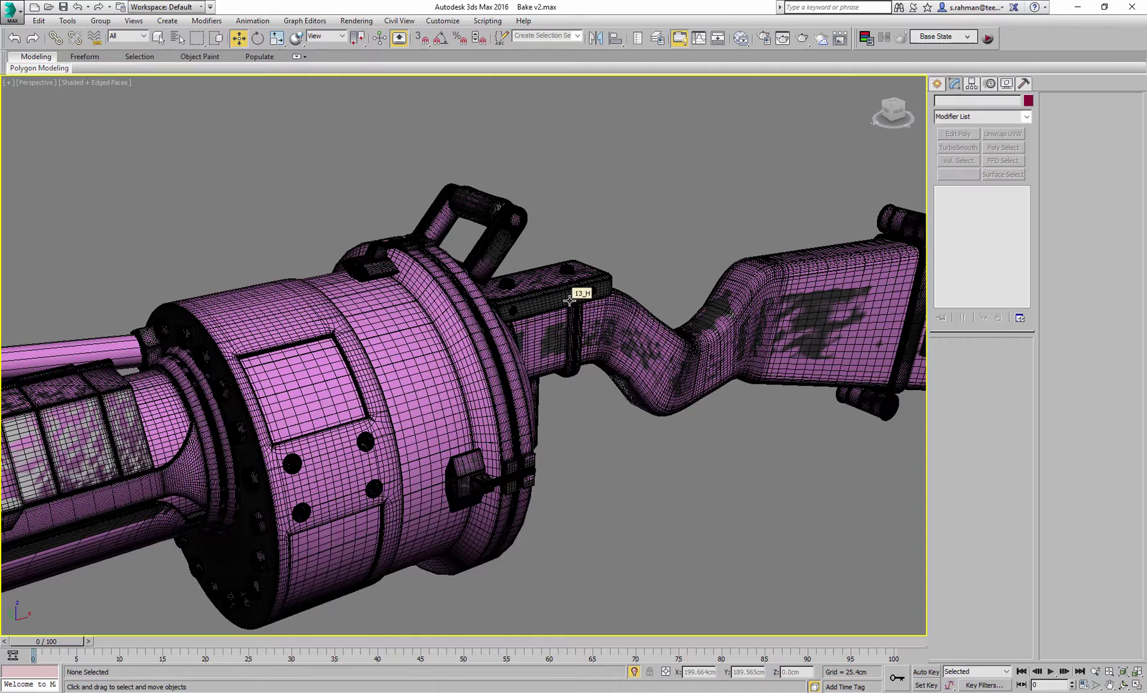
key("z")
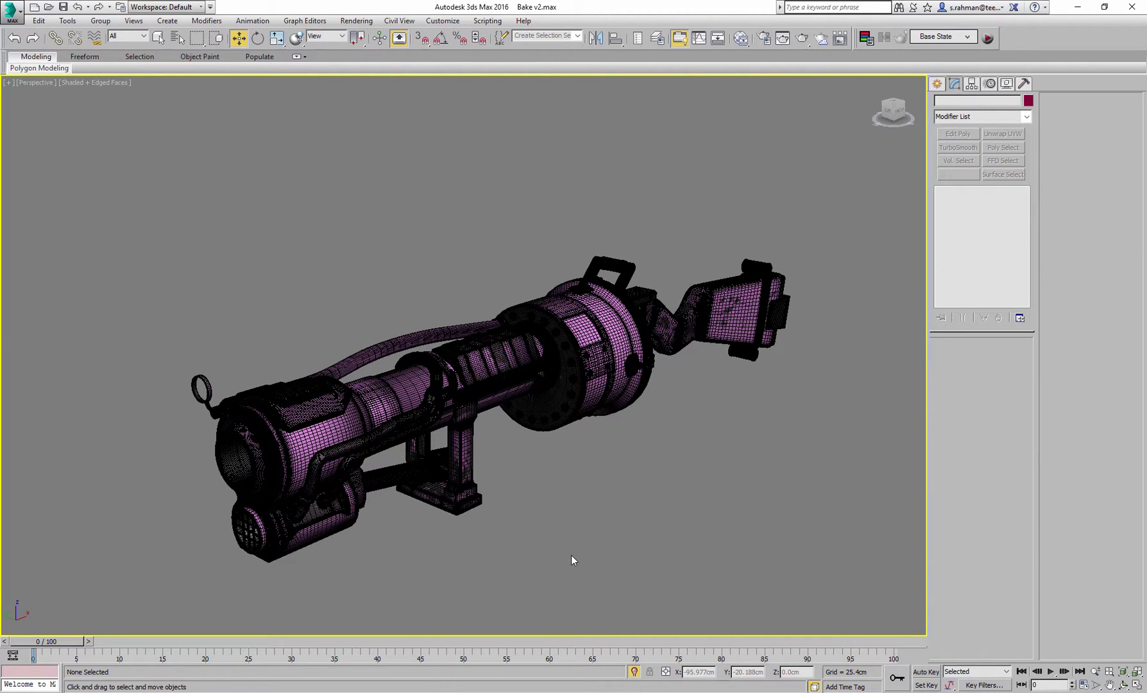
scroll(616, 385, "up", 3)
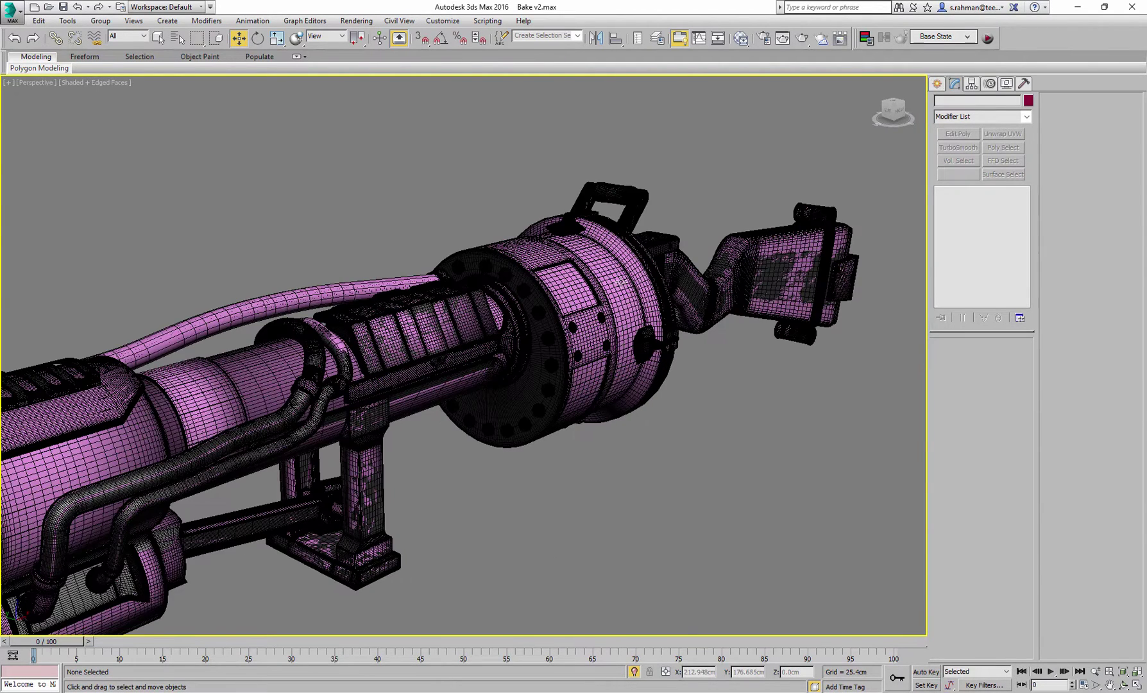
left_click(624, 318)
middle_click_drag(624, 319, 626, 346, "alt")
scroll(577, 359, "down", 3)
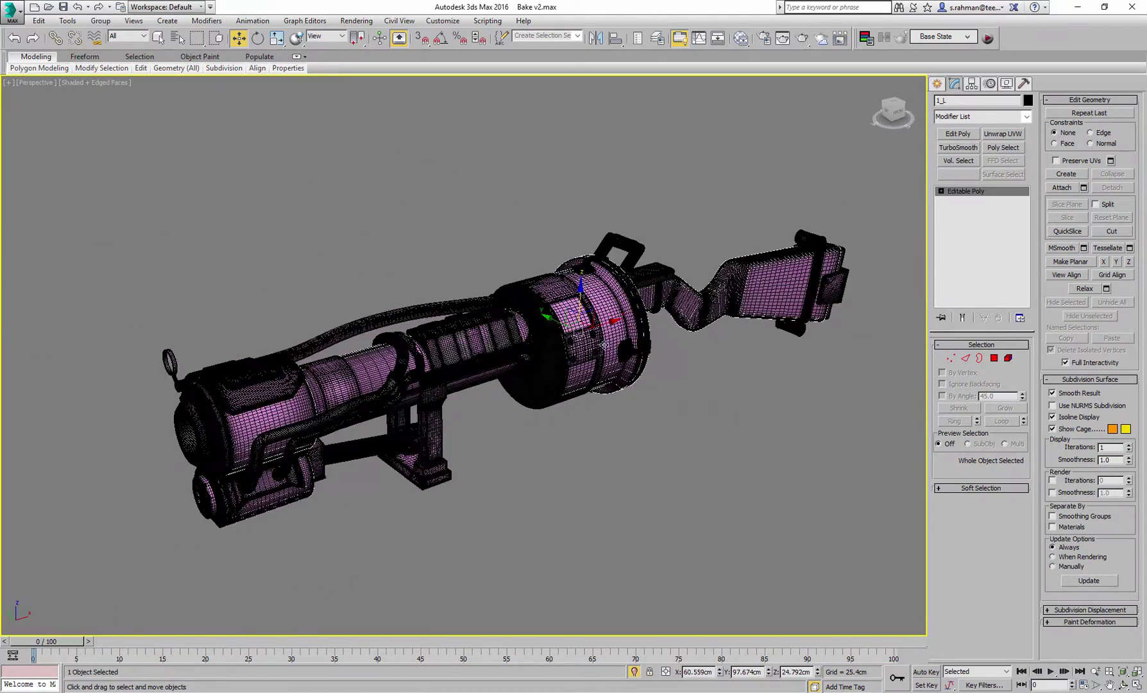
middle_click_drag(549, 367, 589, 363)
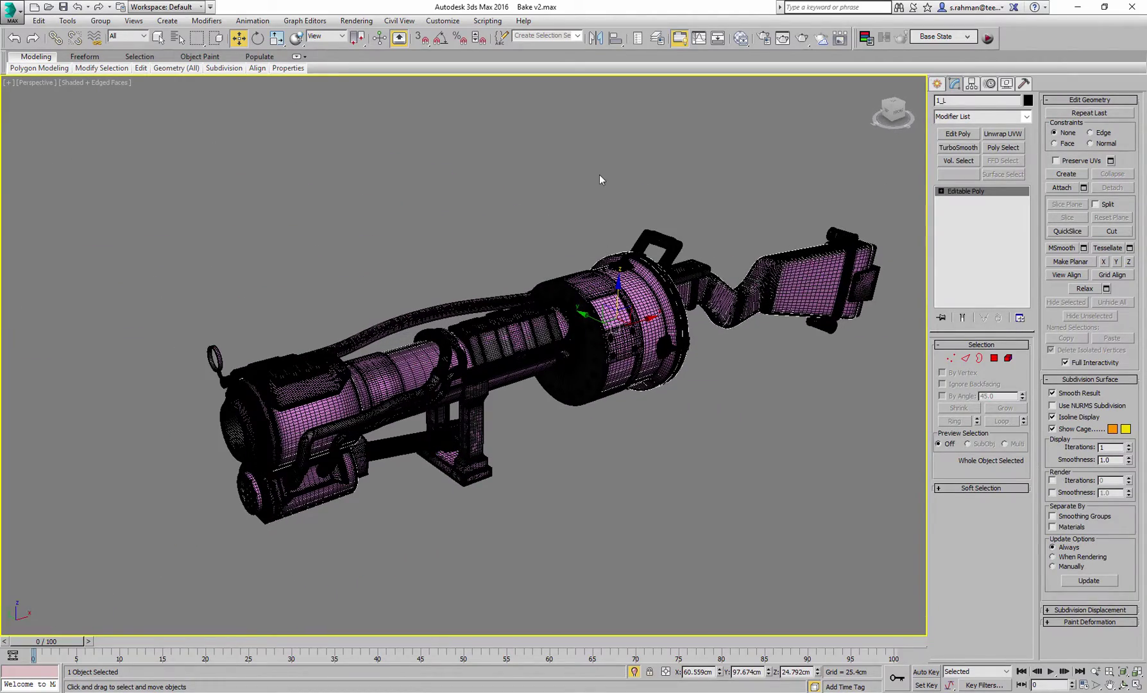
Step: Select all low-poly parts with the LP selection set and review the _H and _L names in the scene's object list
left_click(577, 37)
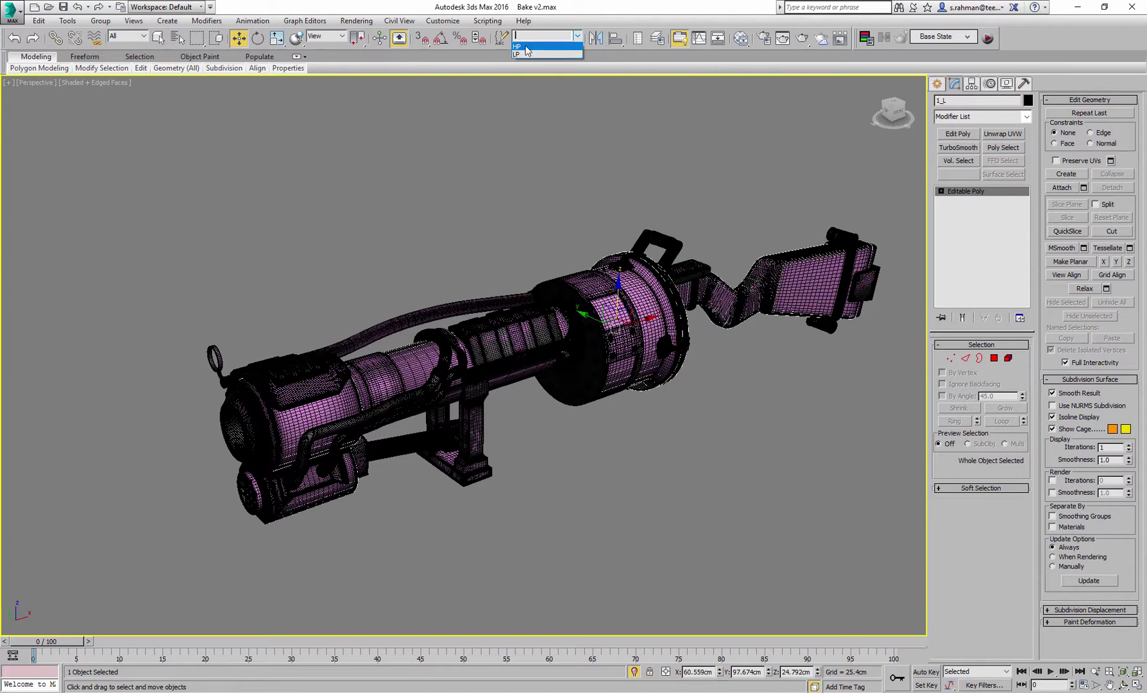
left_click(539, 55)
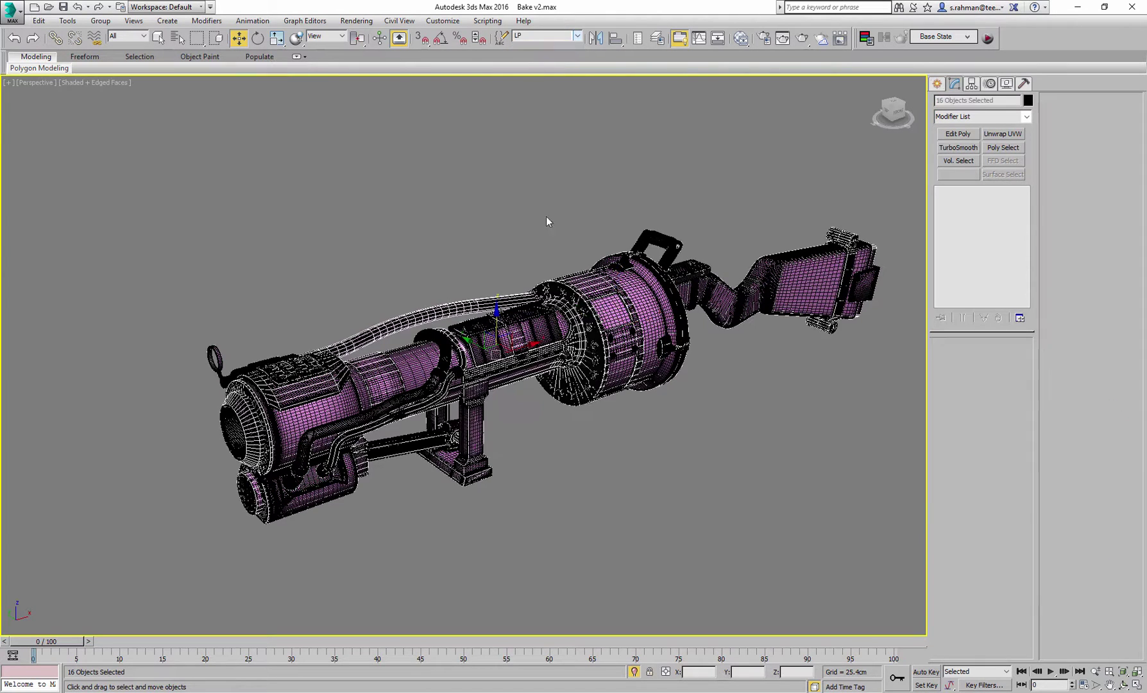
middle_click_drag(546, 216, 610, 221, "alt")
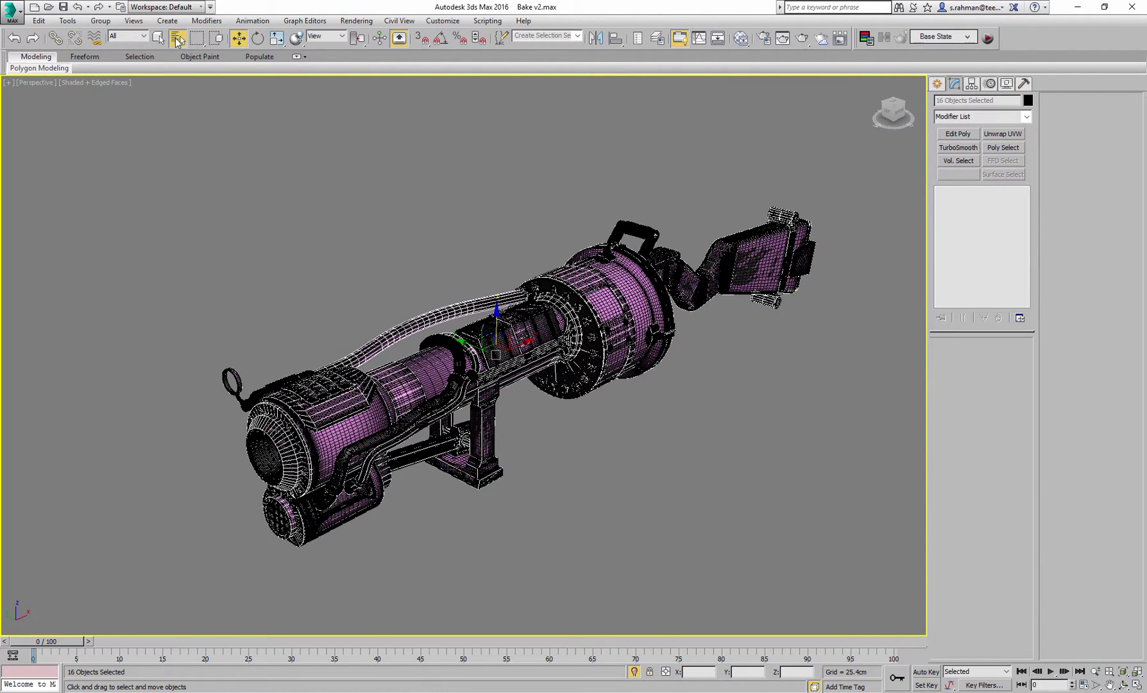
left_click(178, 38)
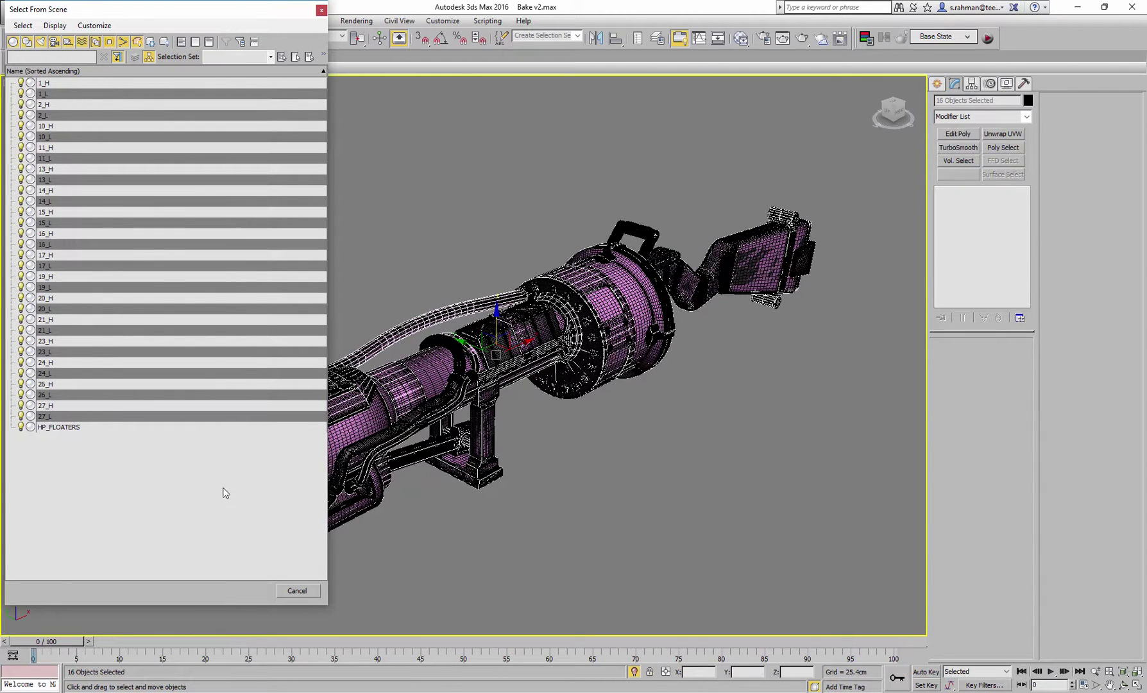
left_click(249, 592)
Step: Export the selected low-poly parts as an OBJ to the Desktop, overwriting lp.obj
left_click(17, 13)
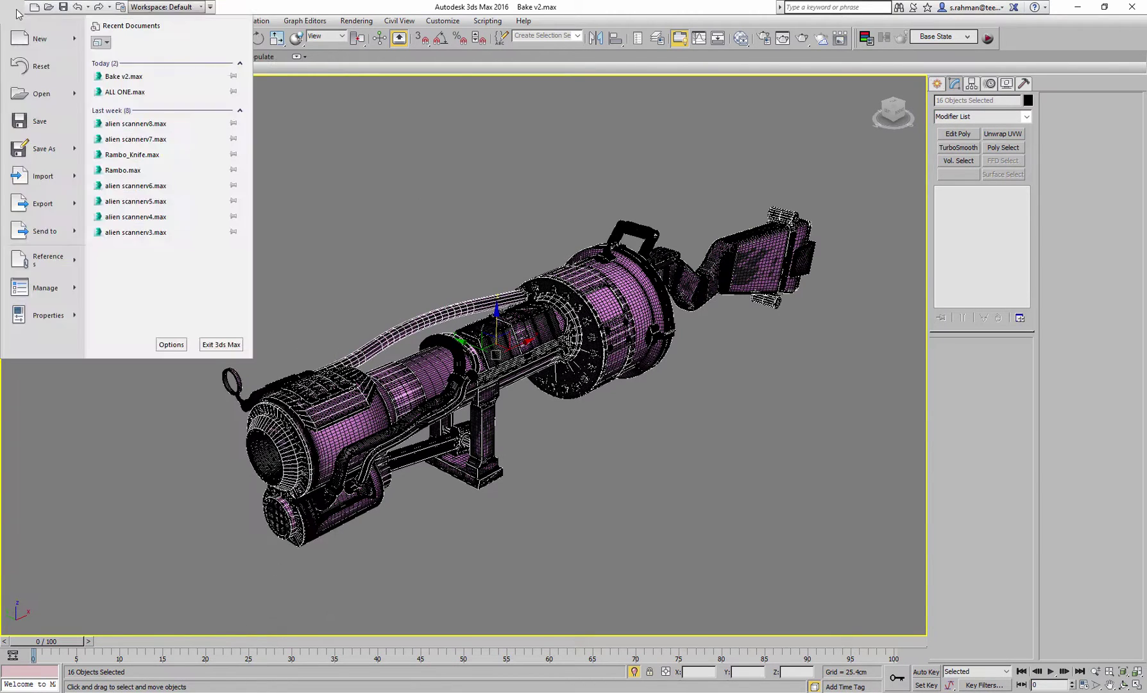
mouse_move(43, 203)
left_click(176, 88)
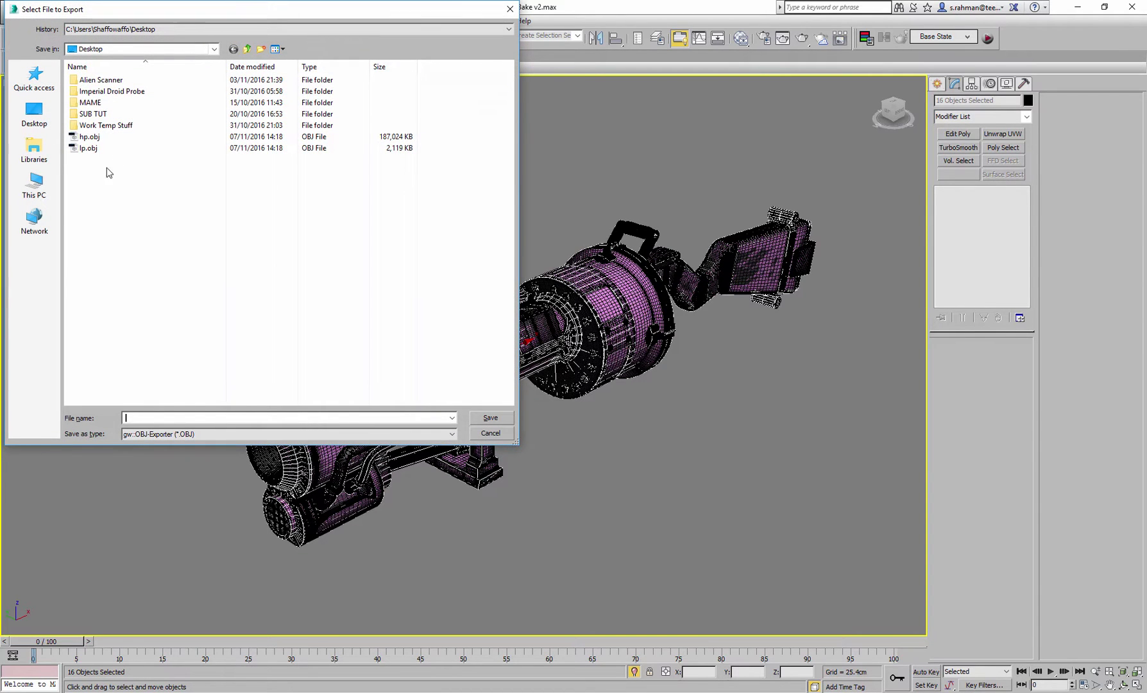
double_click(95, 149)
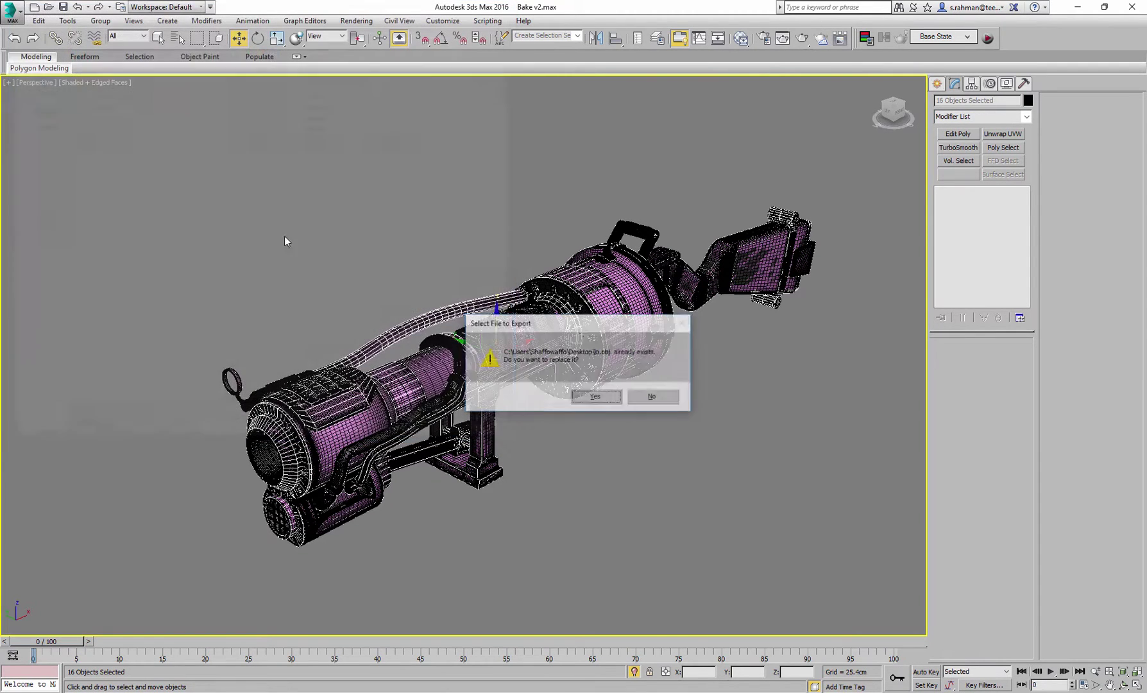
left_click(607, 394)
left_click(507, 446)
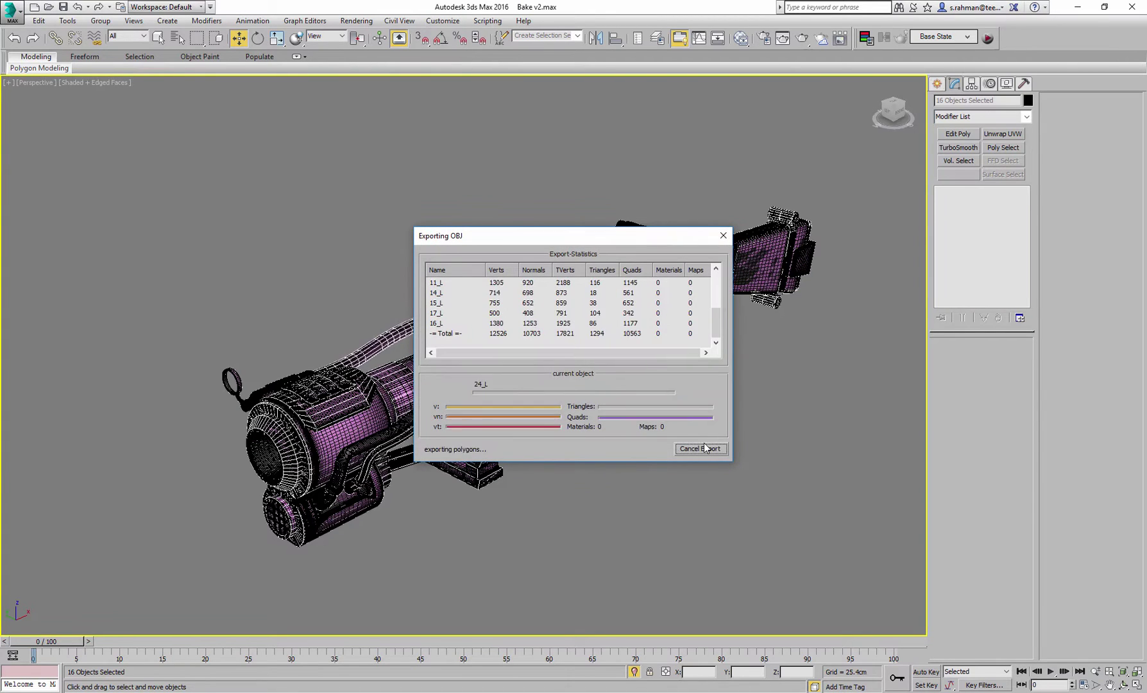
left_click(702, 450)
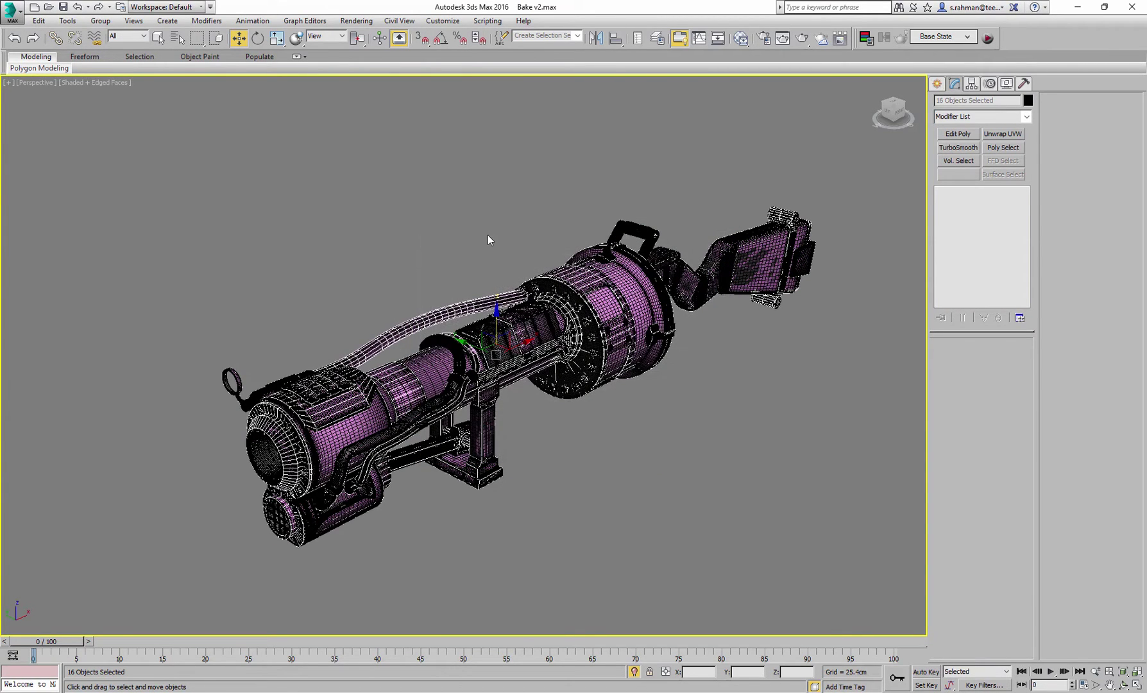
Step: Select all high-poly parts with the HP selection set and hide every unselected object
key("ctrl+i")
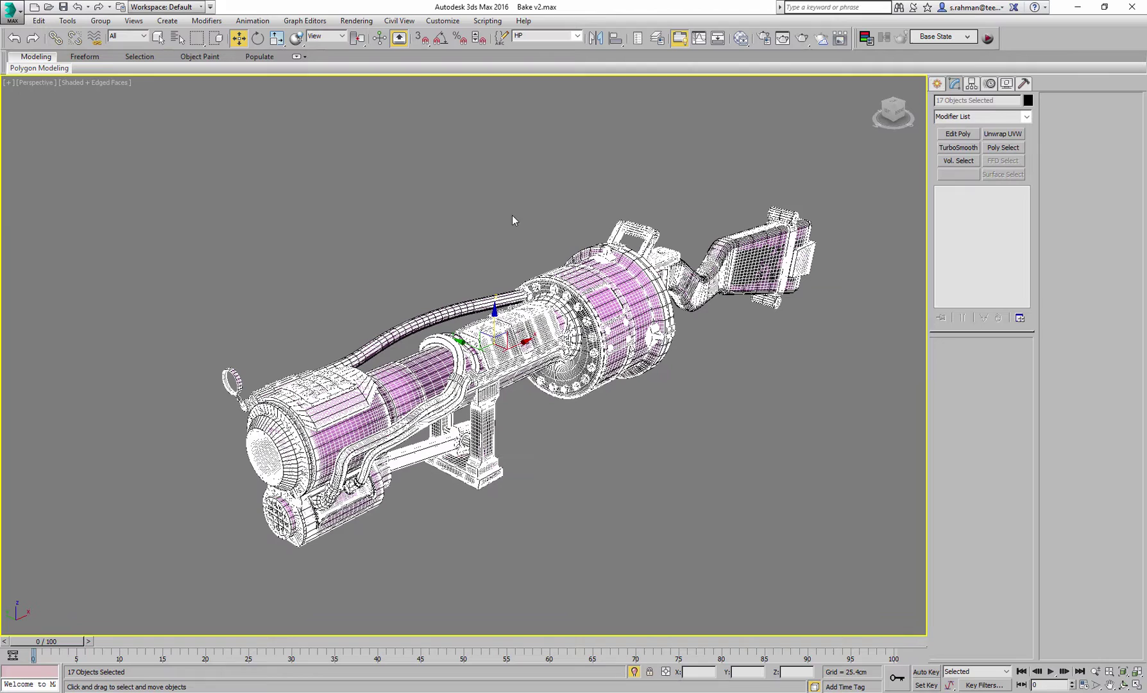
left_click(577, 36)
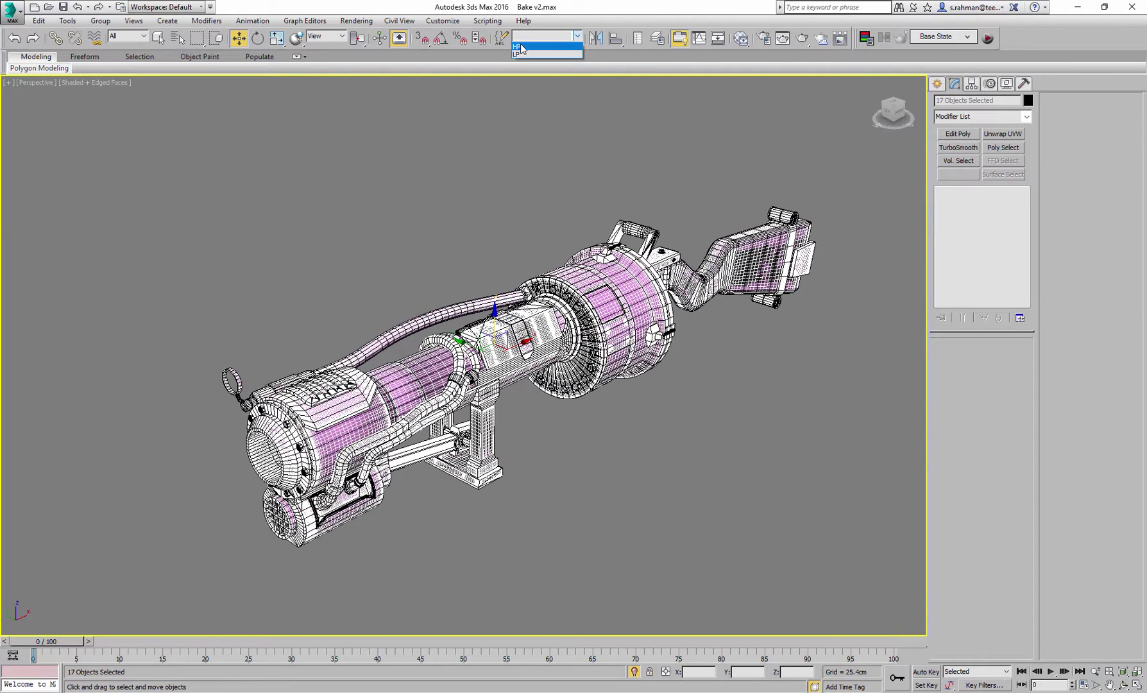
left_click(520, 47)
right_click(531, 163)
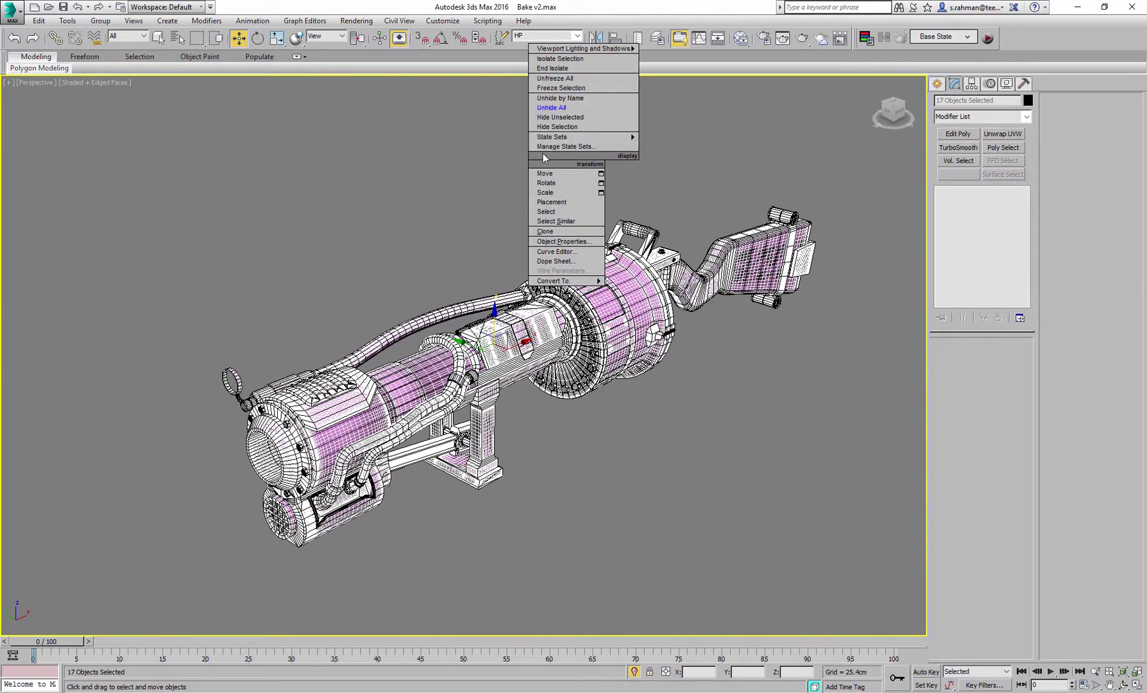
left_click(562, 117)
middle_click_drag(464, 236, 462, 220, "alt")
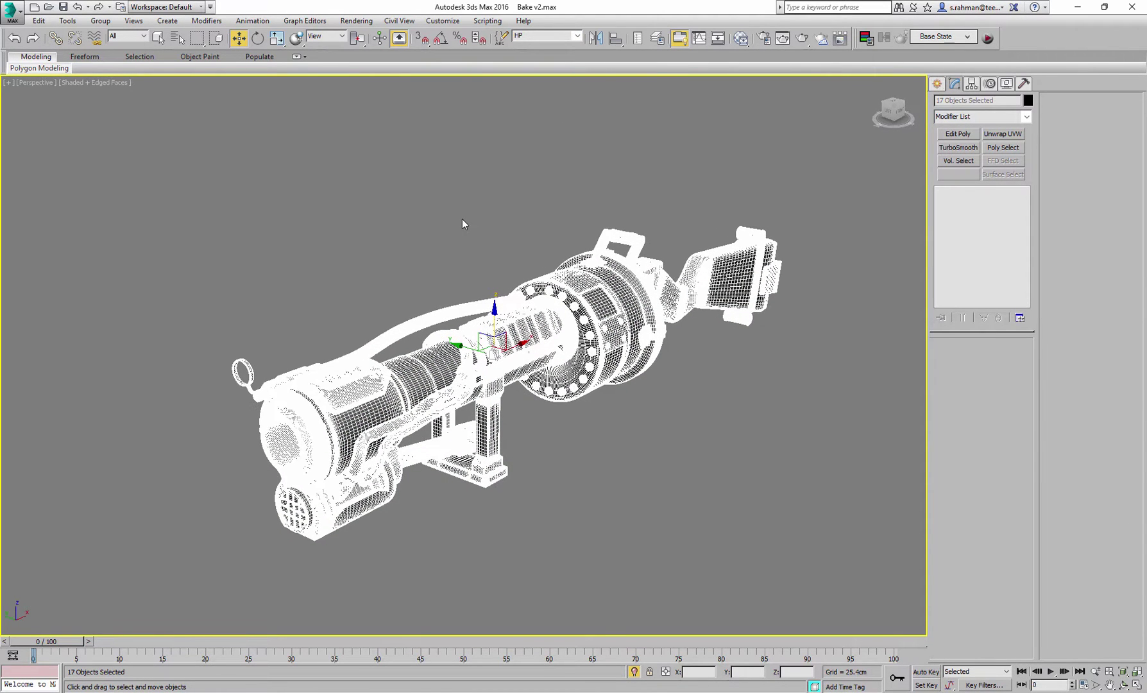
Step: Inspect the isolated high-poly gun, reselect all of its parts and review their _H names in the scene's object list
left_click(408, 125)
middle_click_drag(648, 251, 663, 308, "alt")
scroll(656, 297, "up", 4)
scroll(664, 308, "down", 5)
scroll(490, 214, "up", 3)
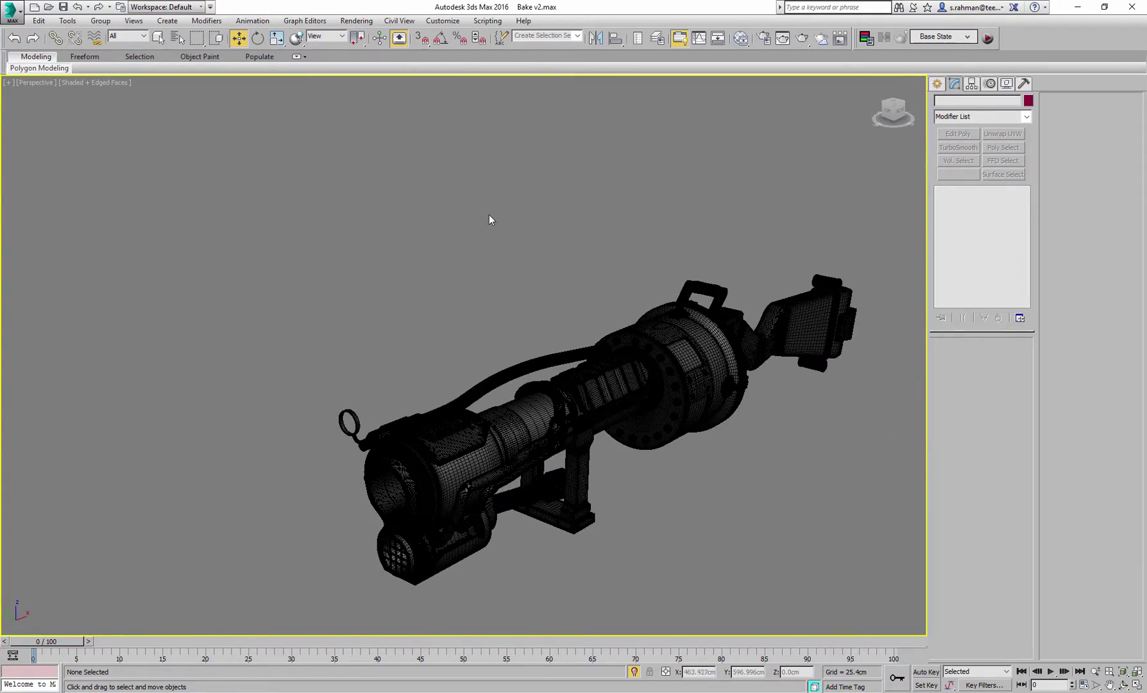
middle_click_drag(489, 219, 492, 210, "alt")
left_click_drag(116, 166, 894, 574)
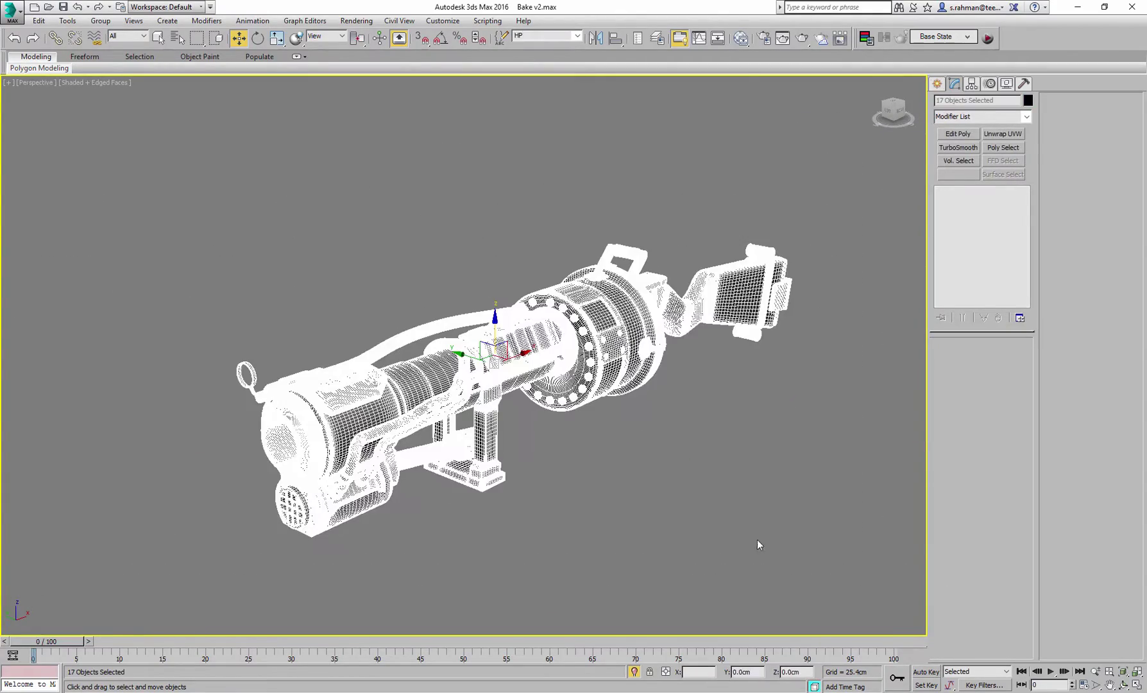
left_click(177, 39)
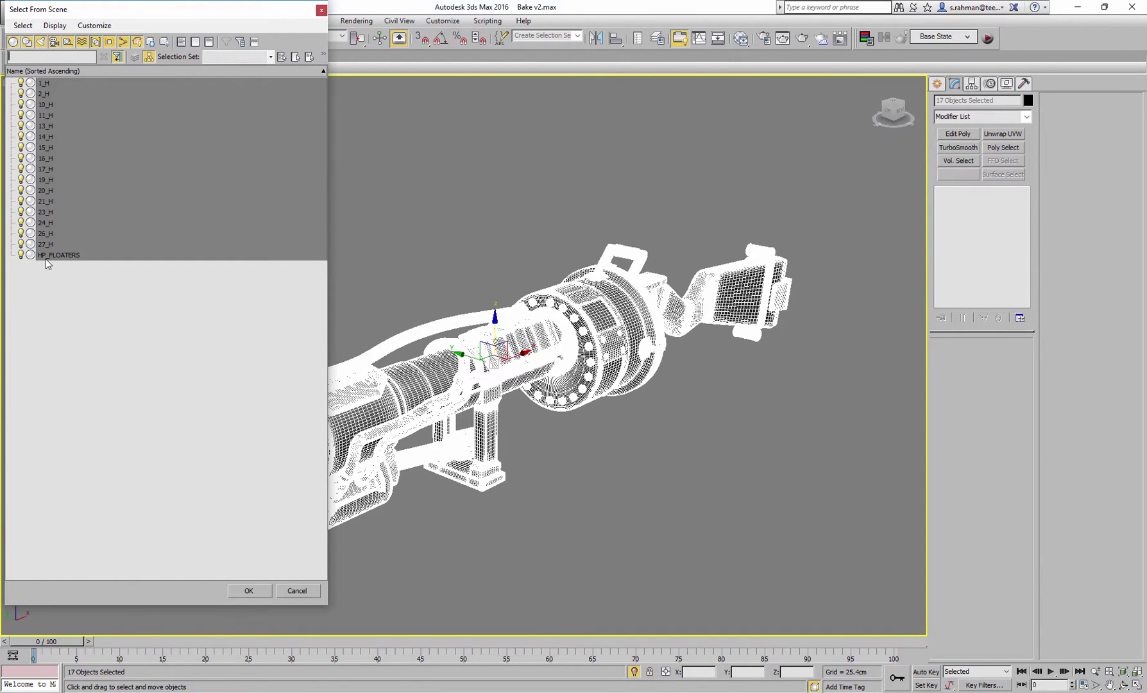
left_click(247, 592)
Step: Export the selected high-poly parts as an OBJ to the Desktop, overwriting hp.obj, and clear the selection
left_click(10, 13)
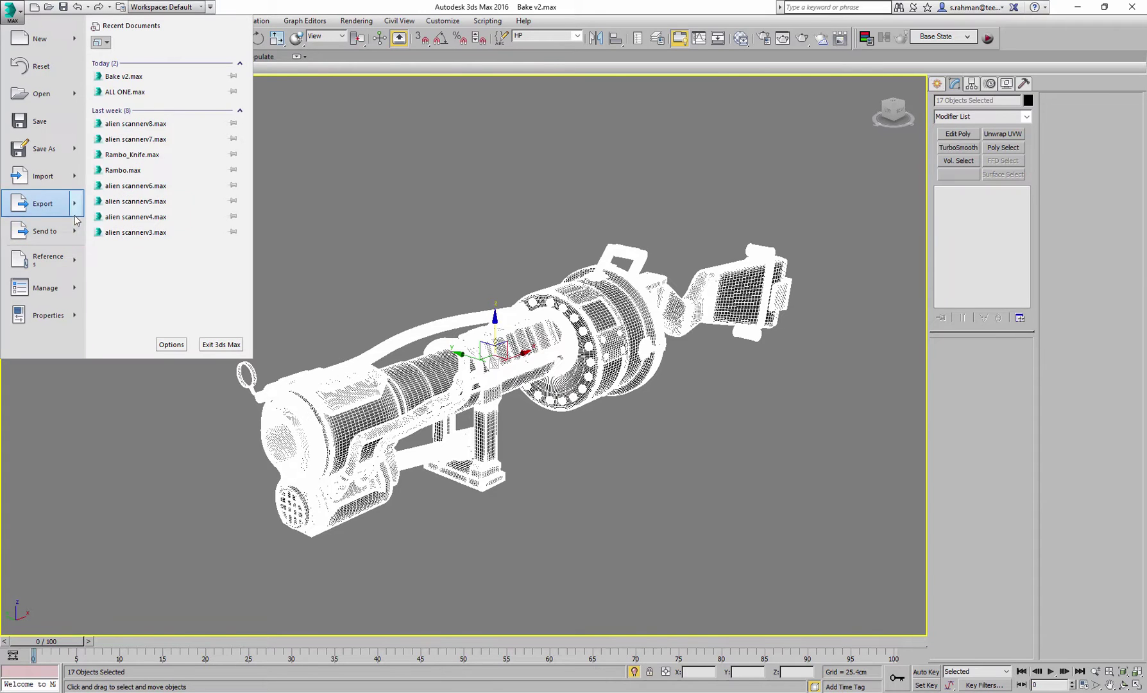
mouse_move(47, 213)
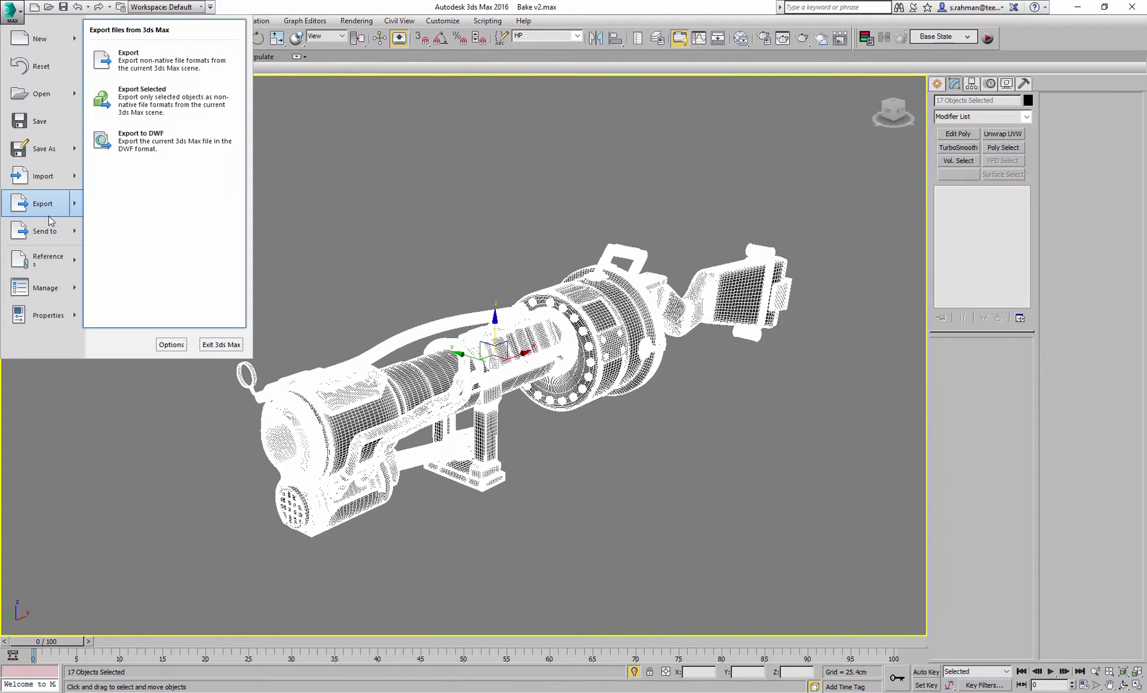
left_click(177, 107)
left_click(160, 136)
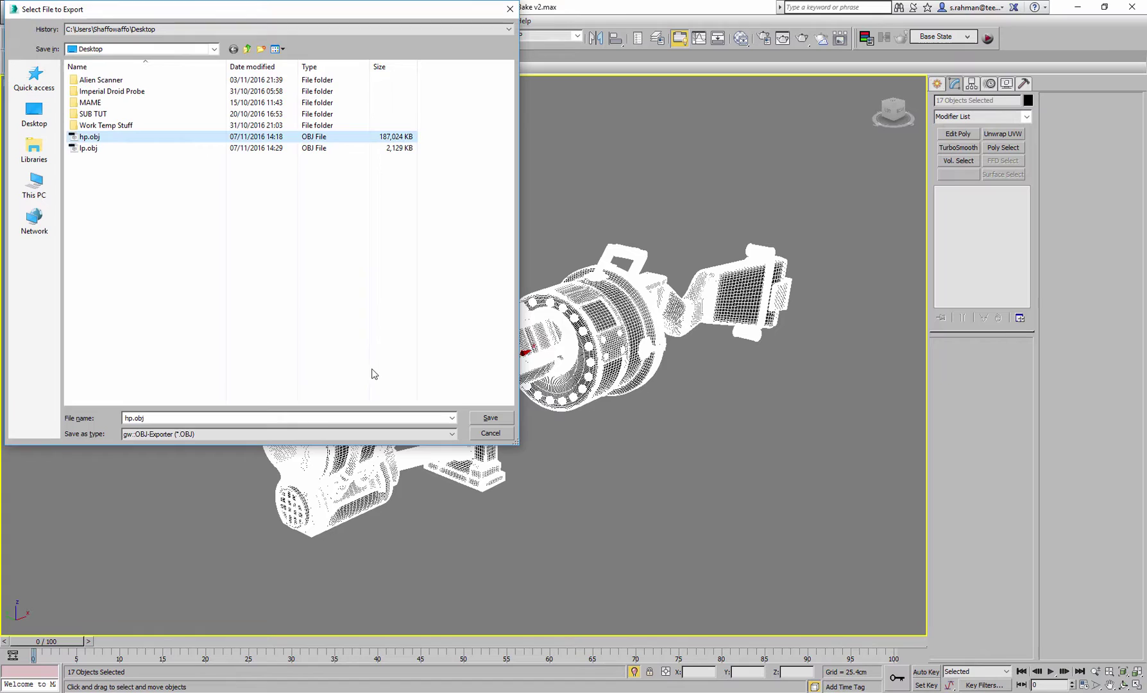
left_click(491, 418)
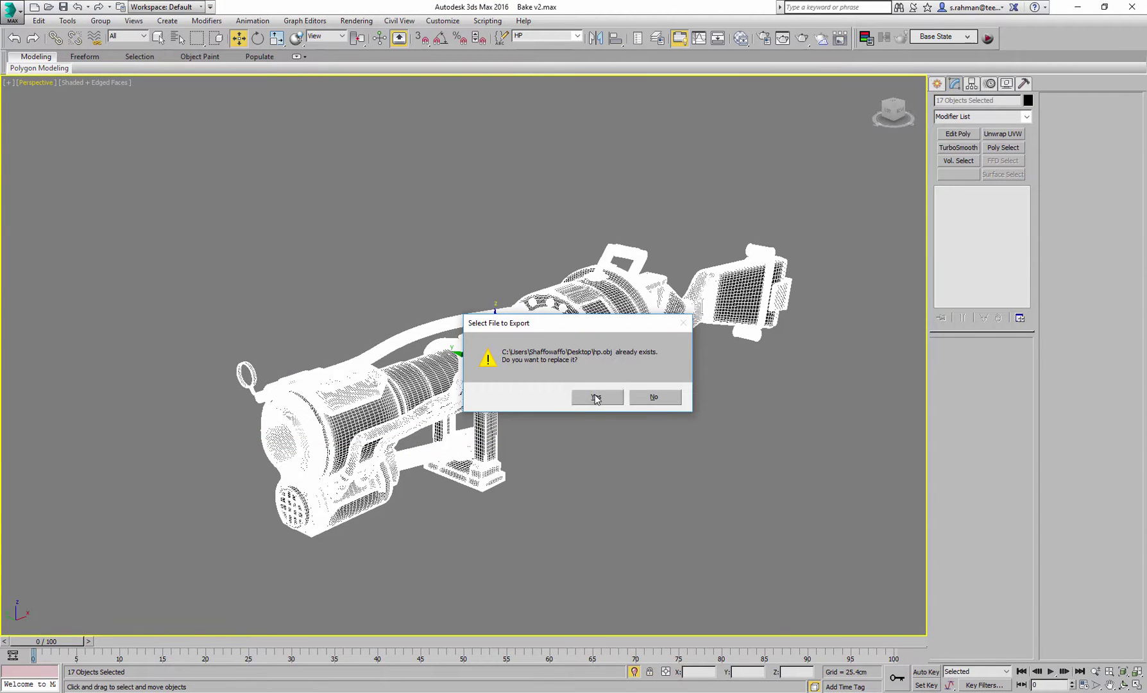
left_click(596, 397)
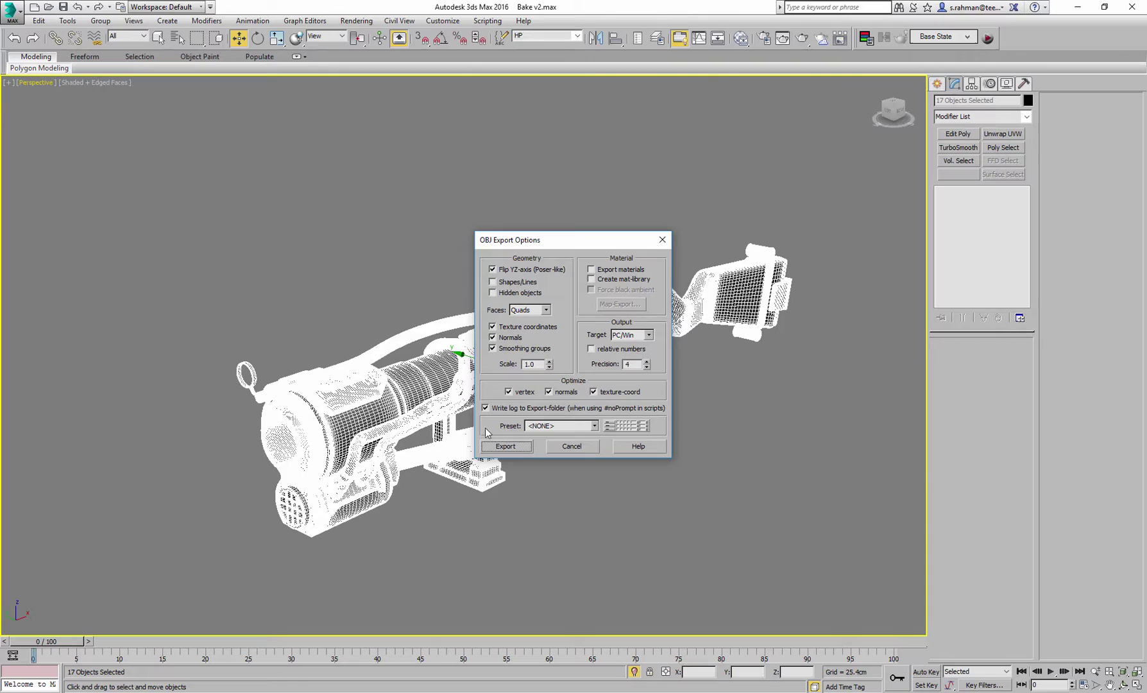
left_click(509, 446)
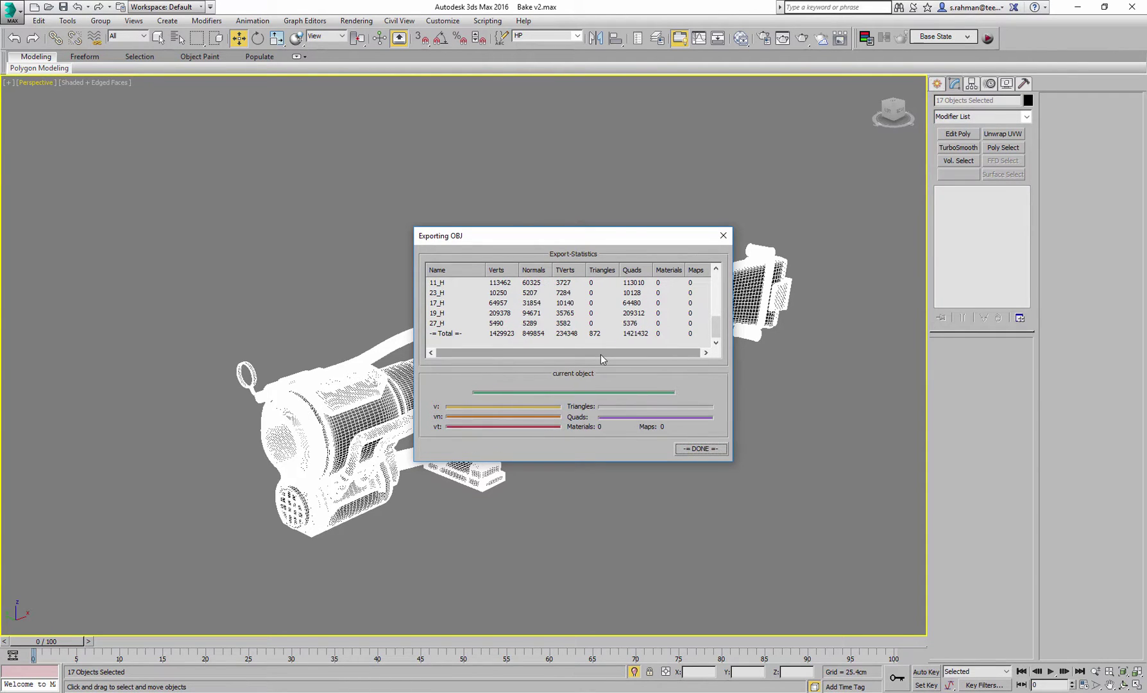
left_click(701, 449)
left_click(656, 513)
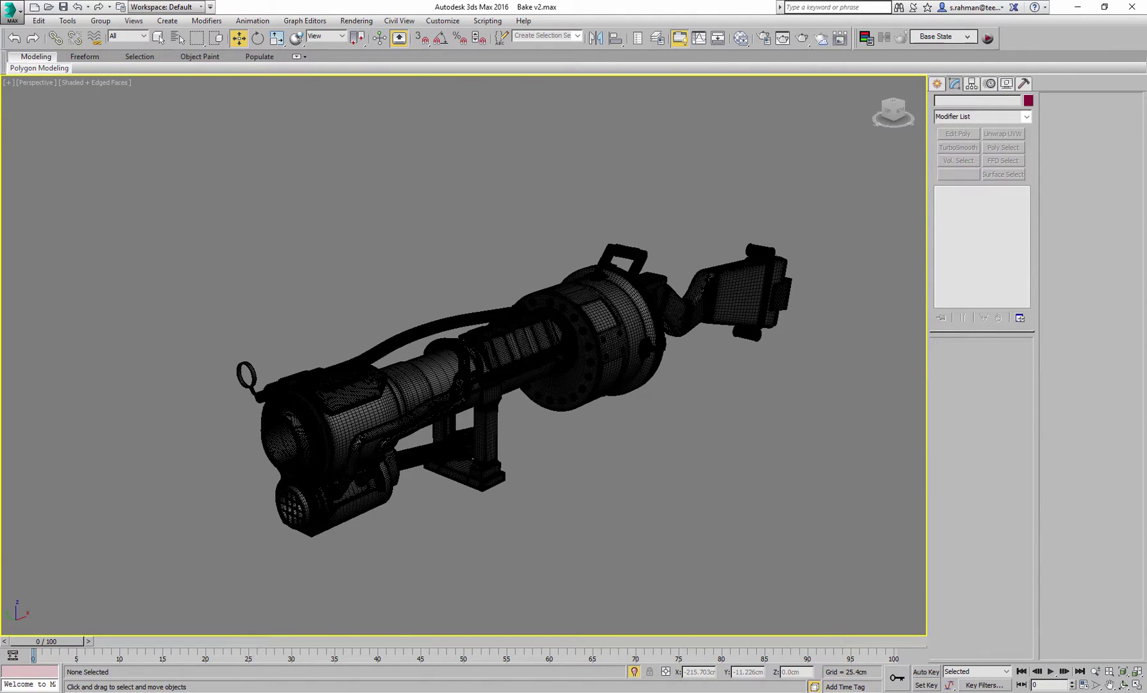
Step: Switch to Substance Painter and choose lp.obj from the Desktop as the new project's mesh
mouse_move(277, 692)
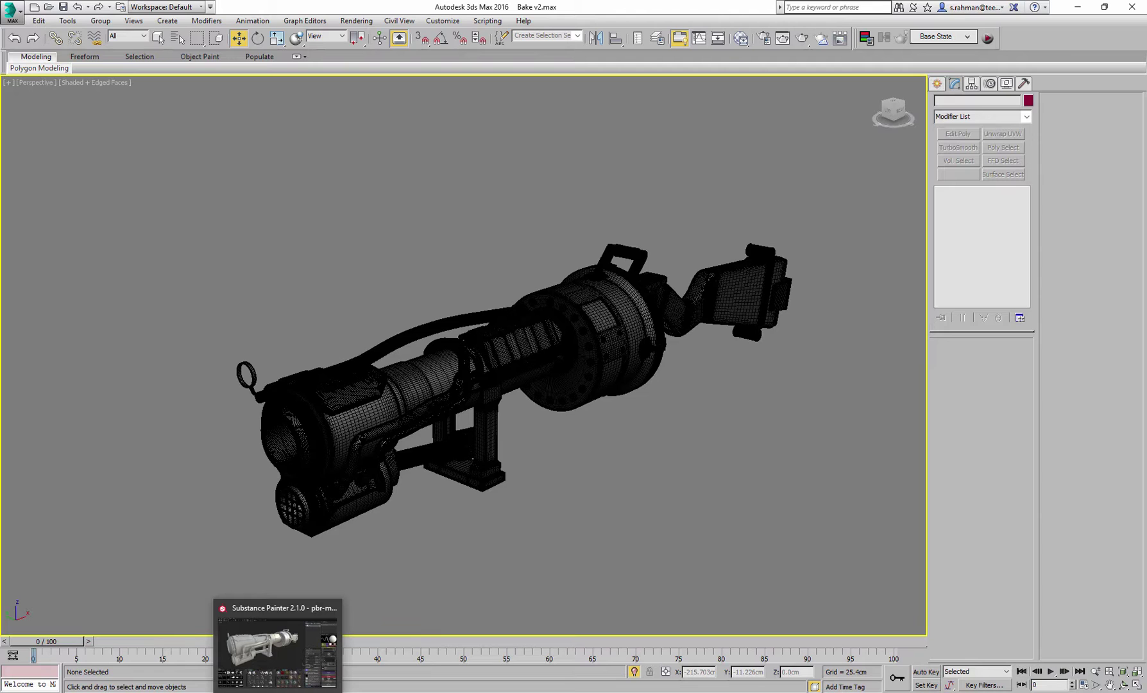
left_click(278, 692)
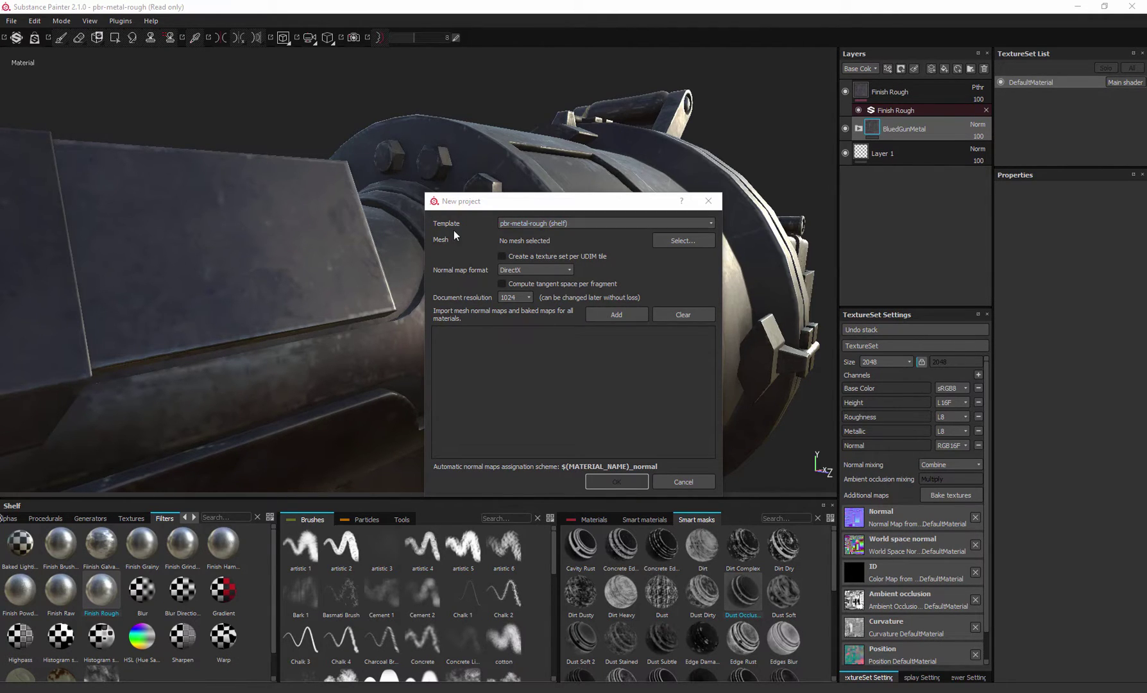
left_click(686, 241)
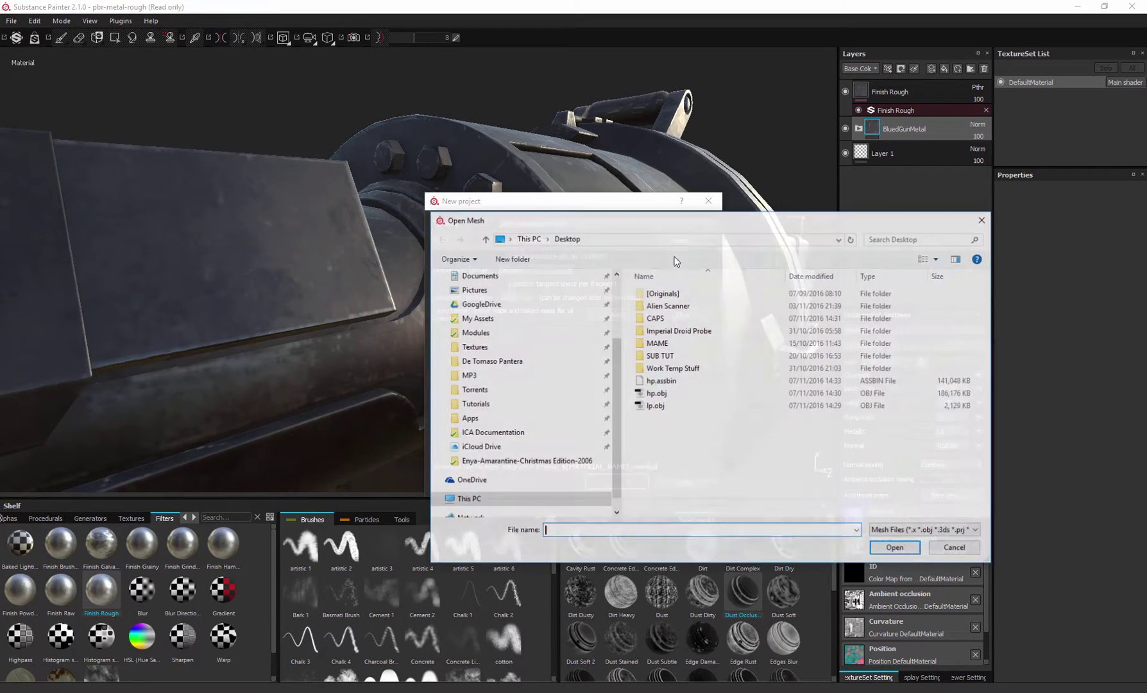
left_click(664, 410)
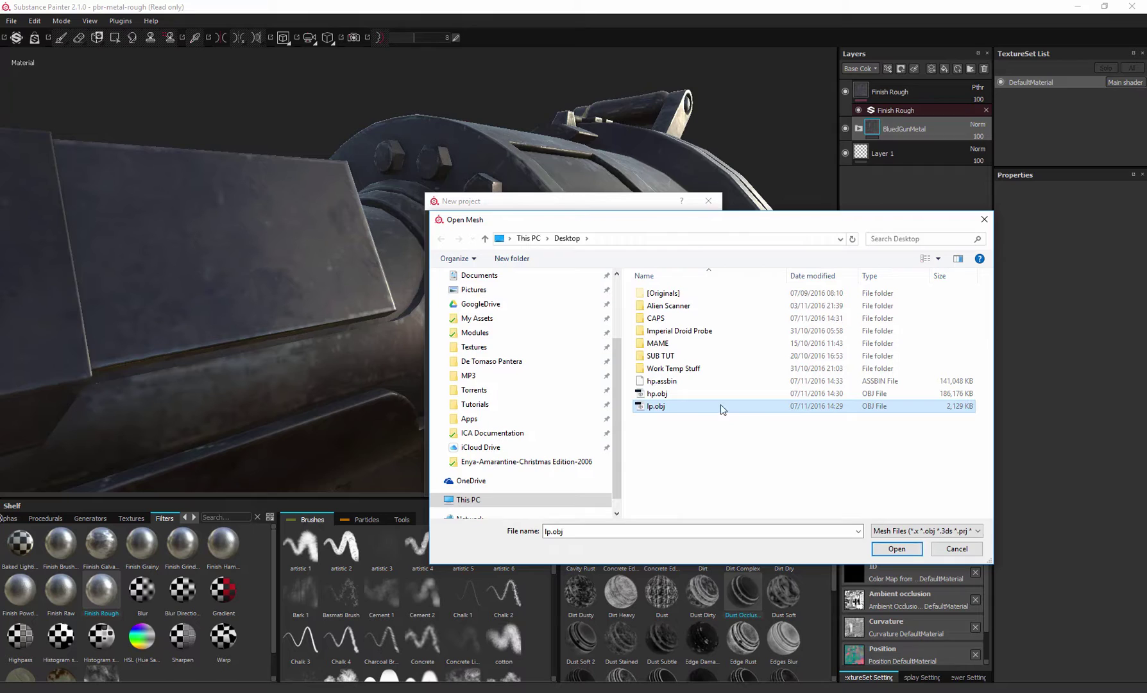
left_click(907, 550)
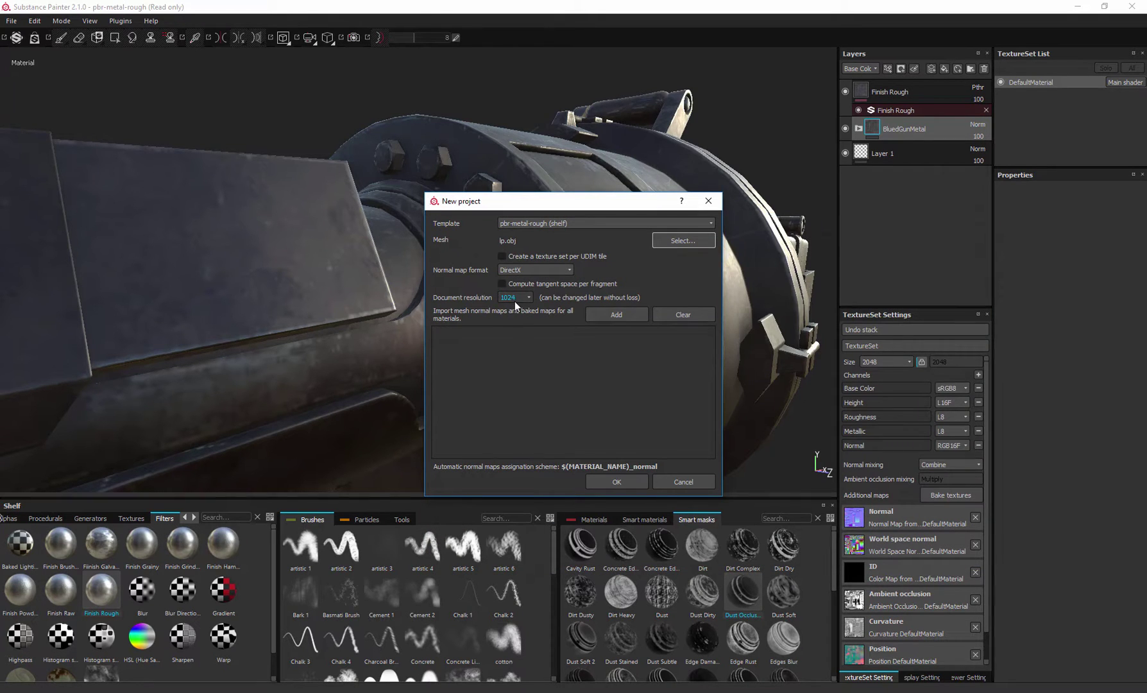
Step: Set the new project's document resolution to 2048 and create the project
left_click(515, 300)
left_click(513, 339)
left_click(514, 298)
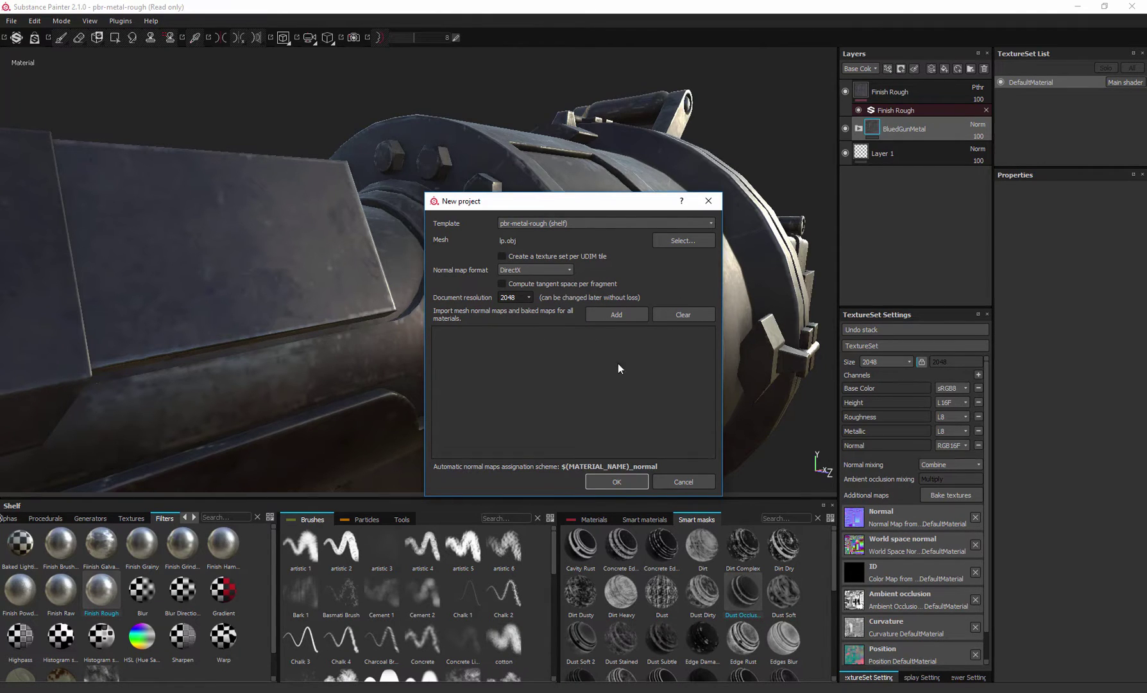
left_click(626, 488)
Step: Inspect the imported low-poly gun, open the texture baking settings and set the output size to 2048x2048
left_click_drag(727, 246, 565, 302, "alt")
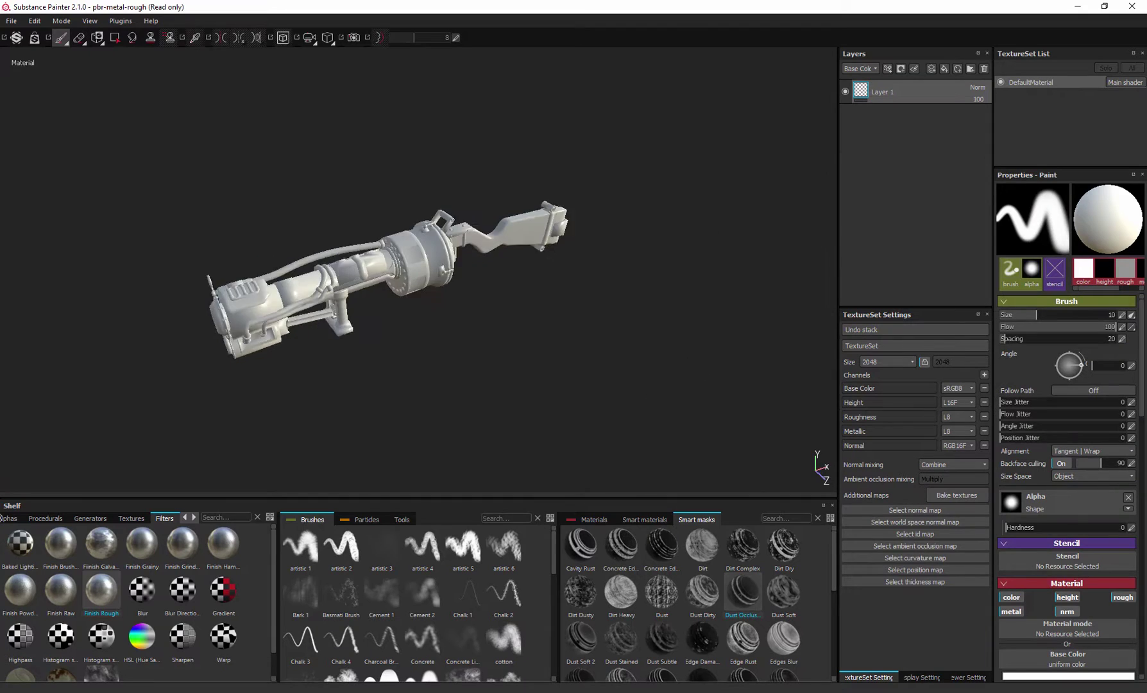
right_click_drag(564, 302, 488, 385, "alt")
left_click_drag(488, 385, 603, 346, "alt")
right_click_drag(603, 347, 533, 349, "alt")
left_click_drag(533, 349, 590, 285, "alt")
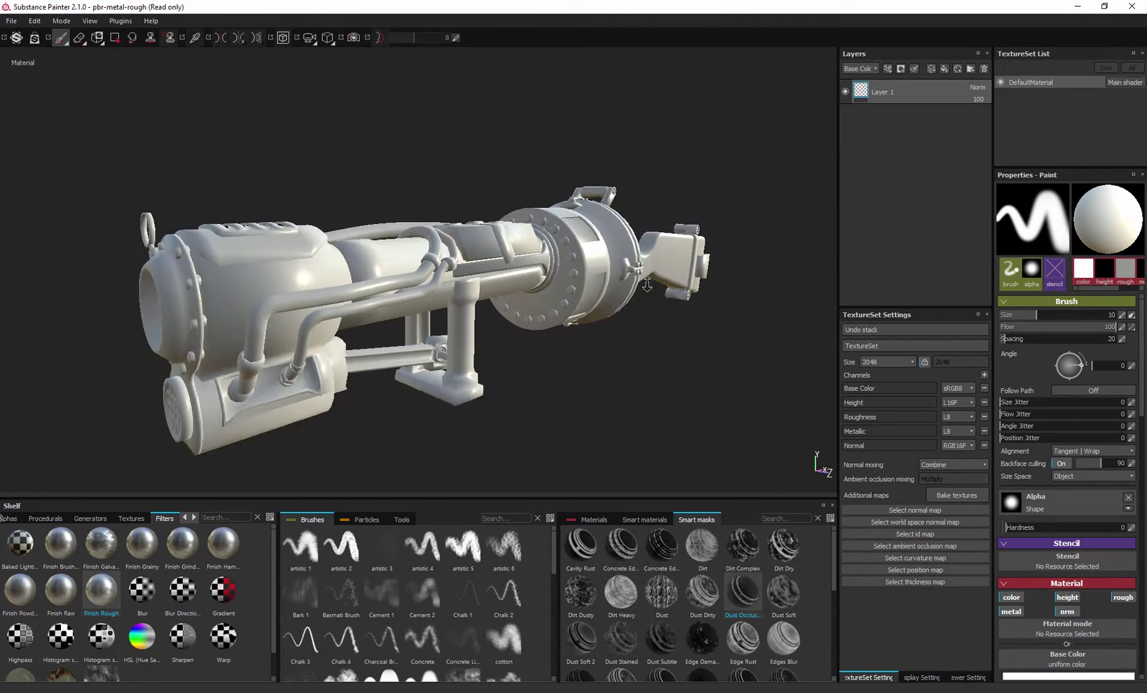
right_click_drag(590, 286, 652, 319, "alt")
left_click(956, 495)
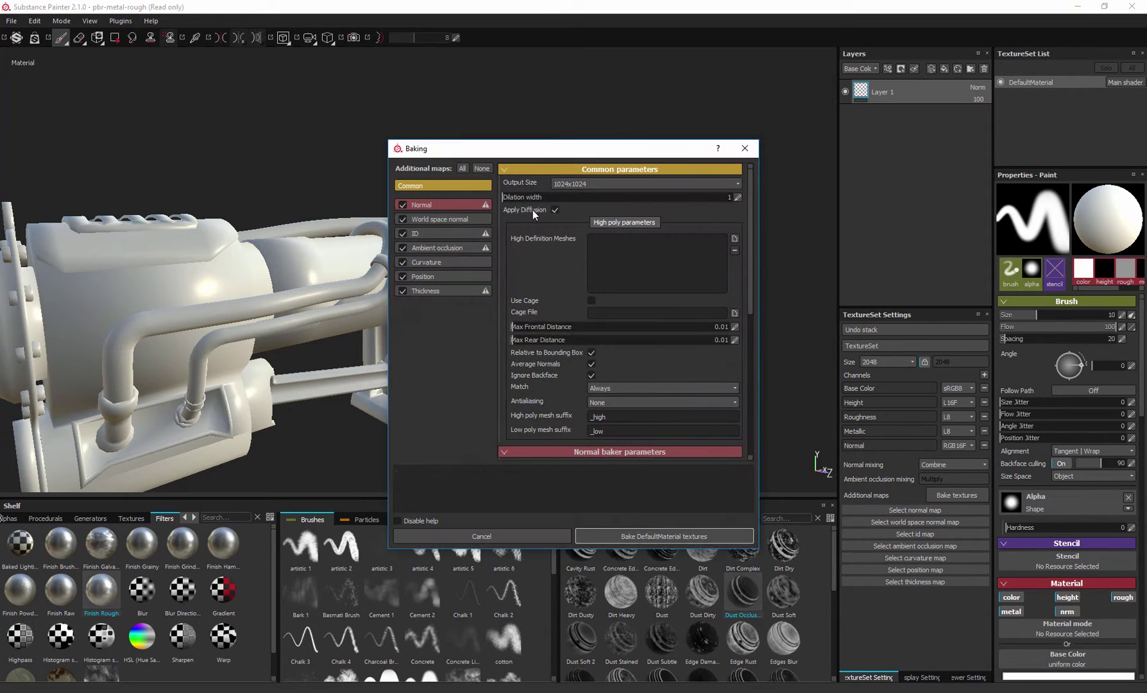
left_click(592, 183)
left_click(578, 240)
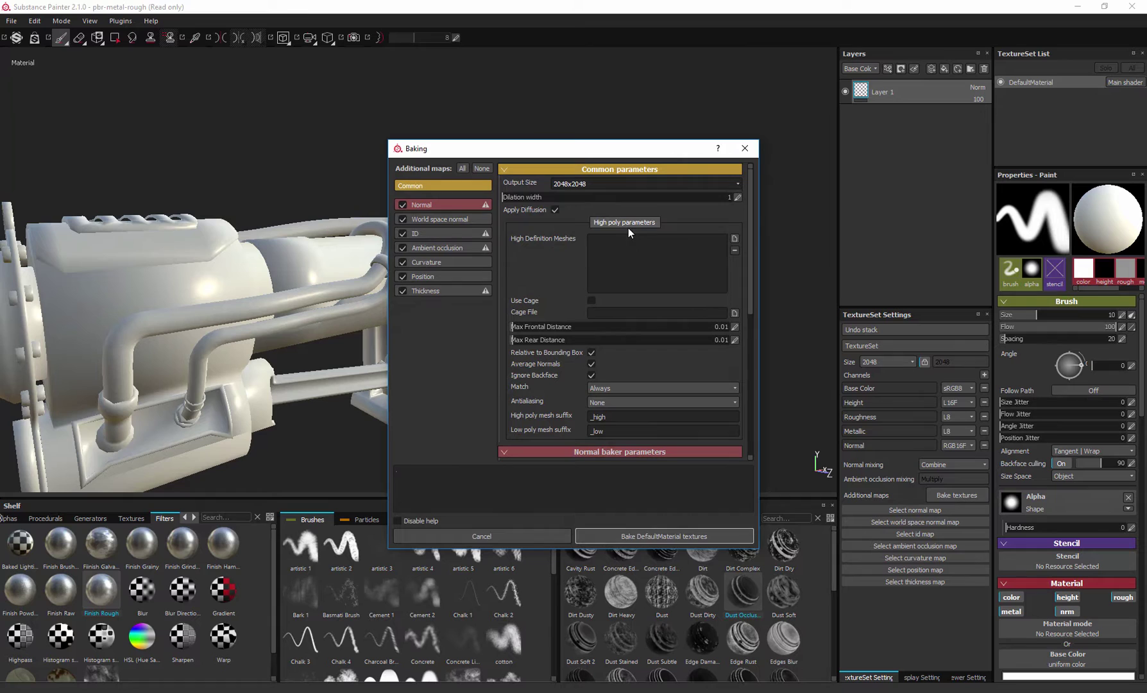
Step: Add hp.obj from the Desktop as the high definition mesh for the bake
left_click(735, 238)
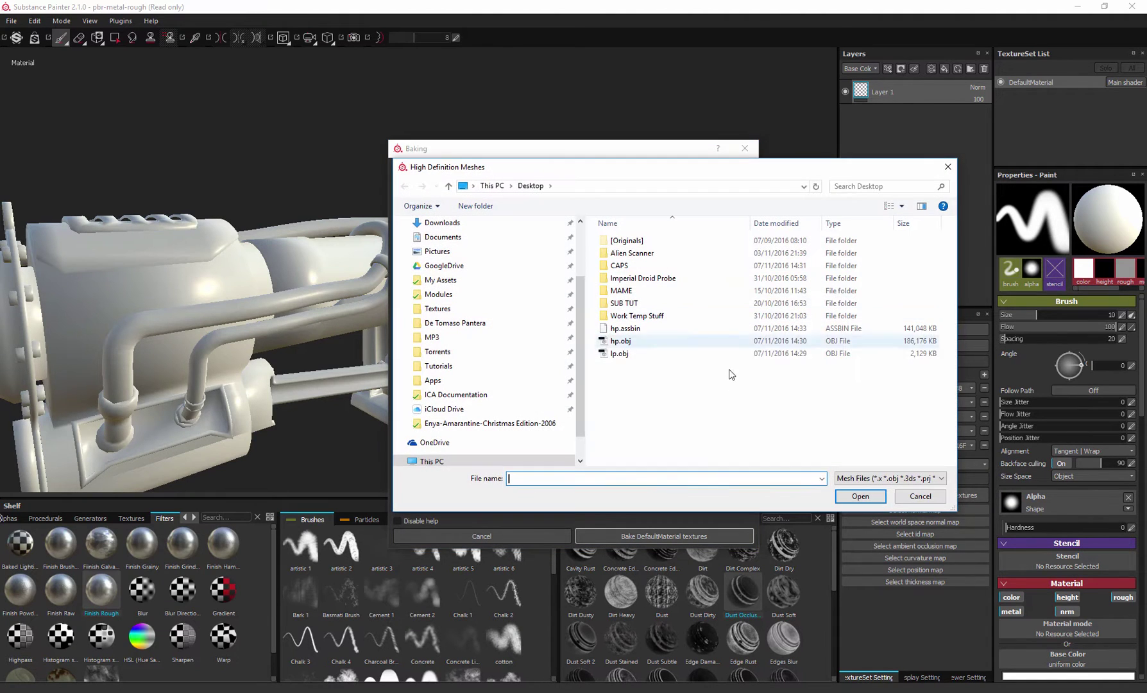
left_click(620, 342)
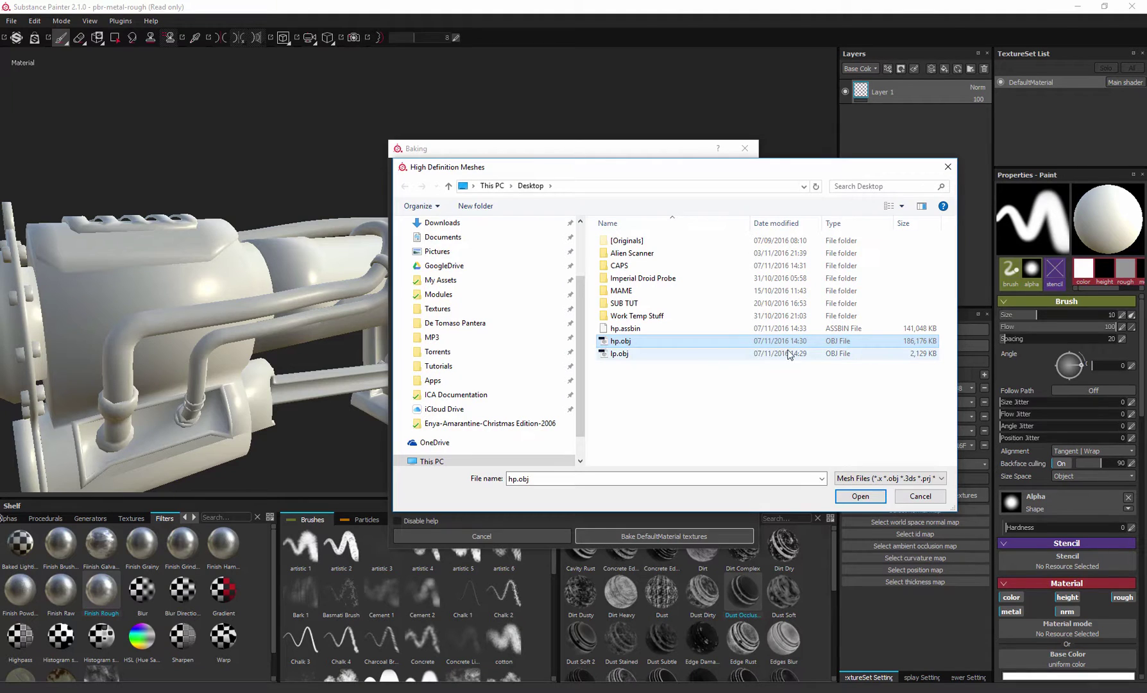
left_click(860, 496)
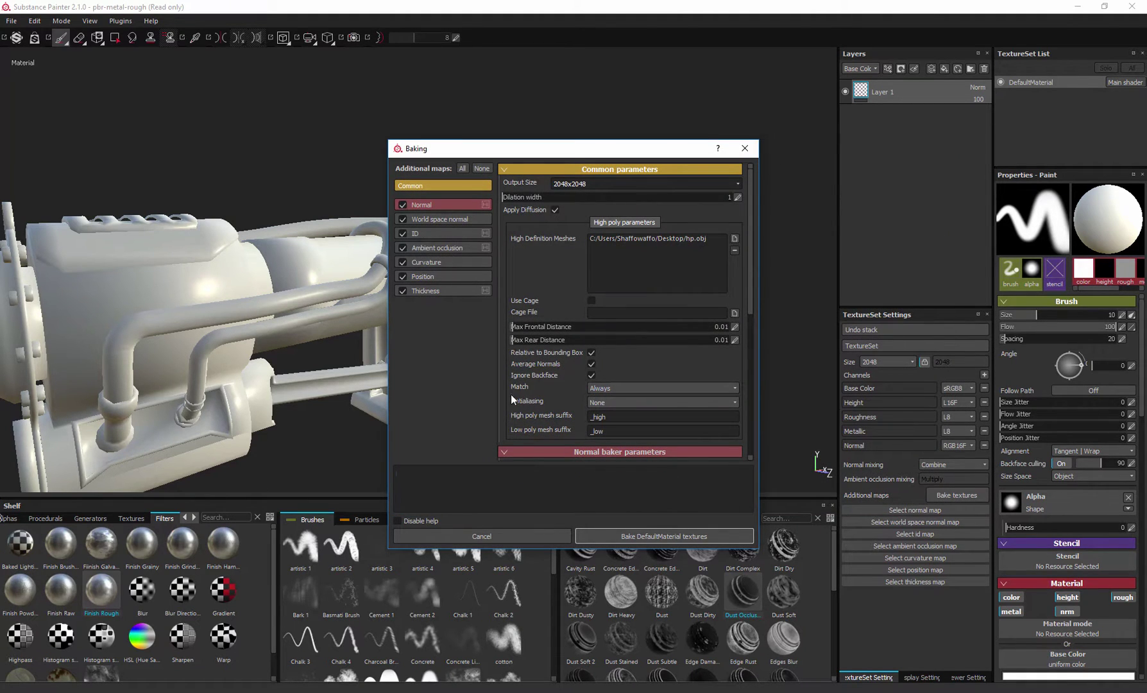
Step: Set bake matching to By Mesh Name with high-poly suffix _H and low-poly suffix _L, and antialiasing to Subsampling 2x2
left_click(604, 389)
left_click(609, 408)
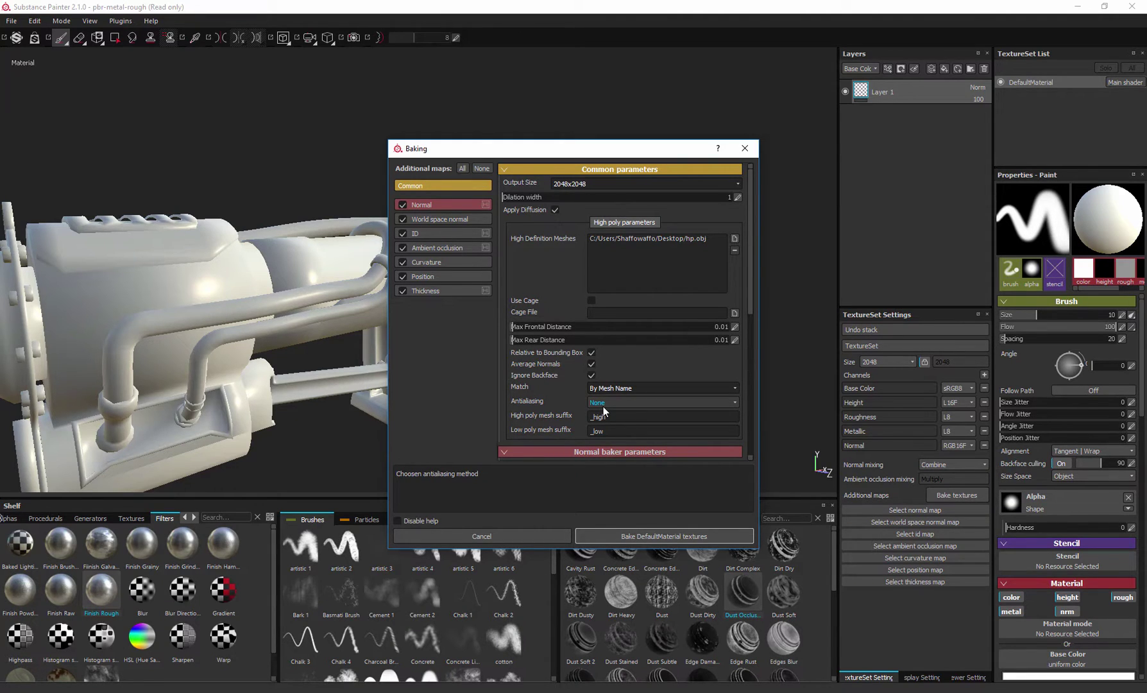
double_click(600, 416)
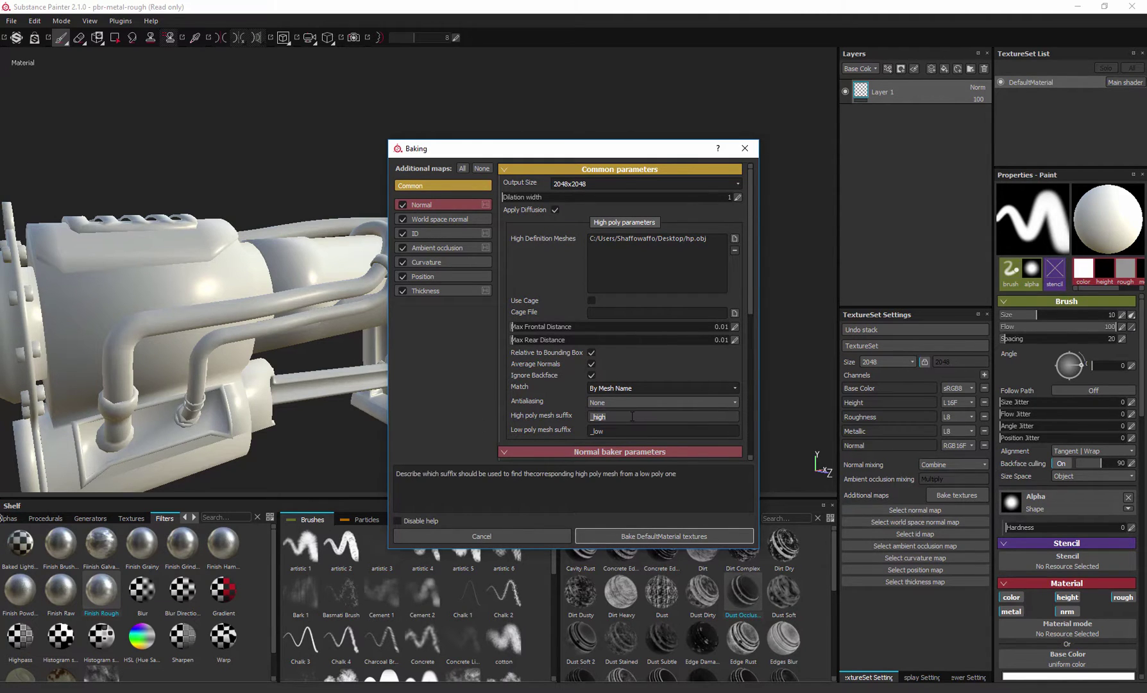
type("_H")
left_click(617, 434)
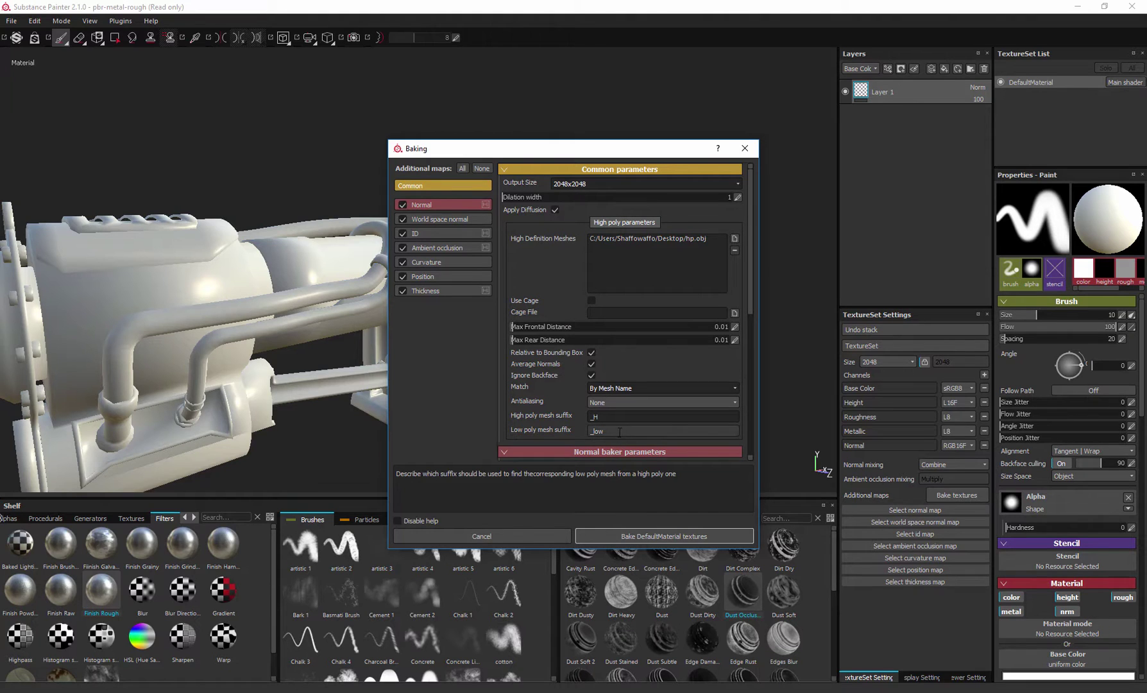
double_click(620, 432)
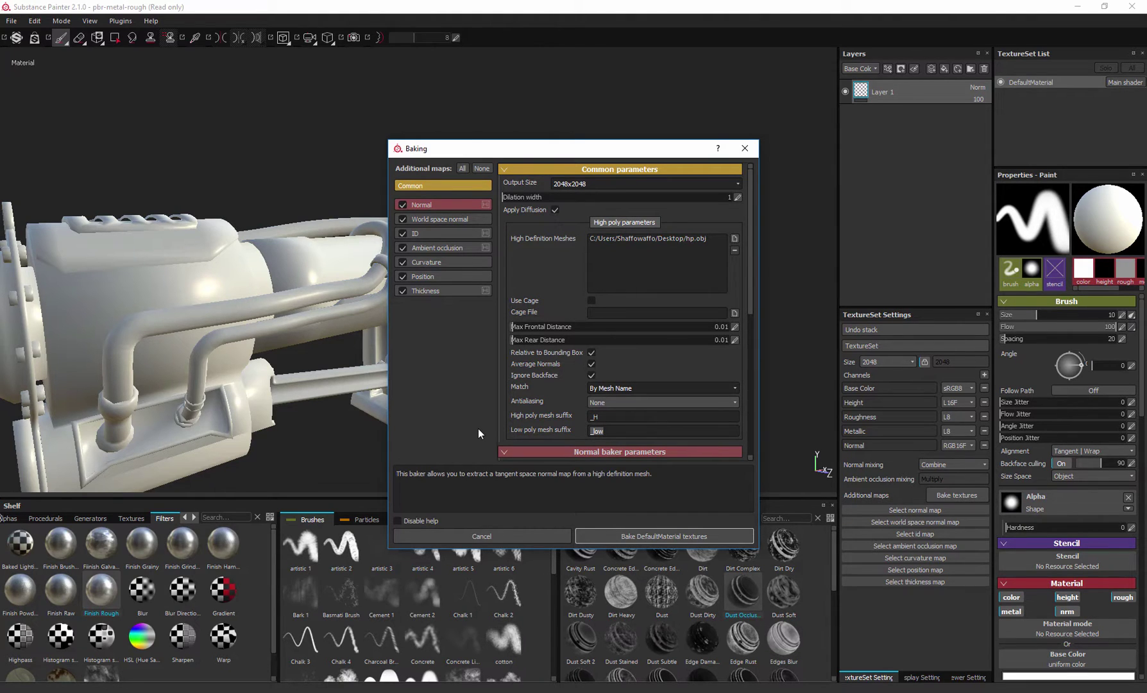
type("_L")
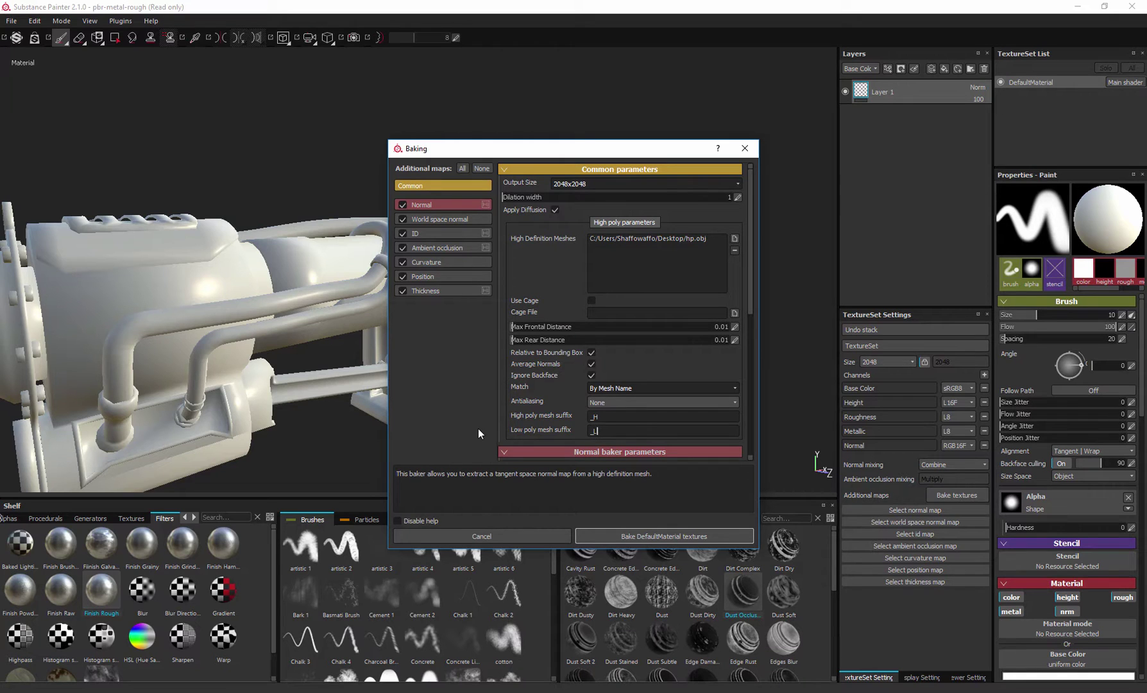
left_click(622, 401)
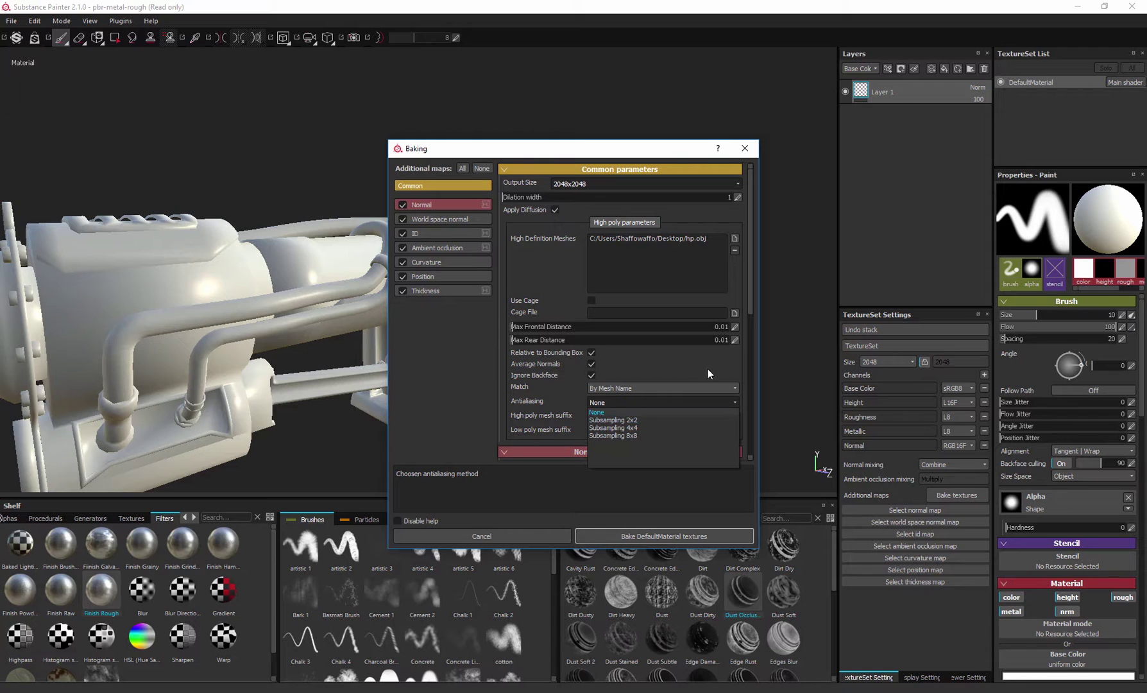
left_click(643, 421)
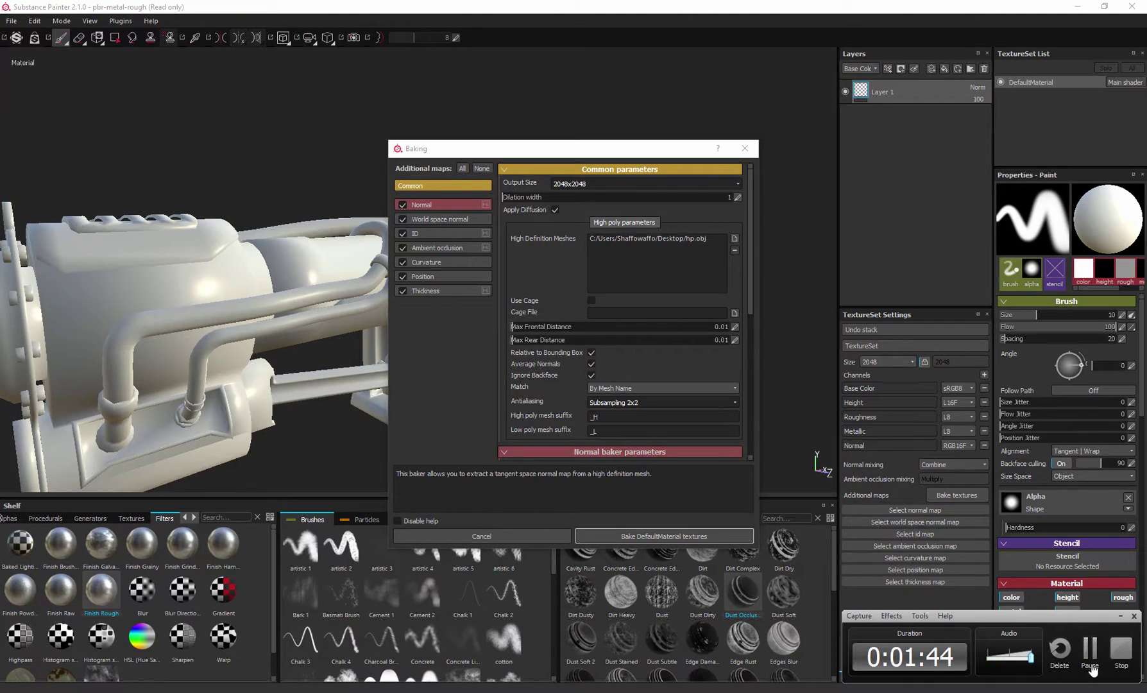
left_click(1090, 655)
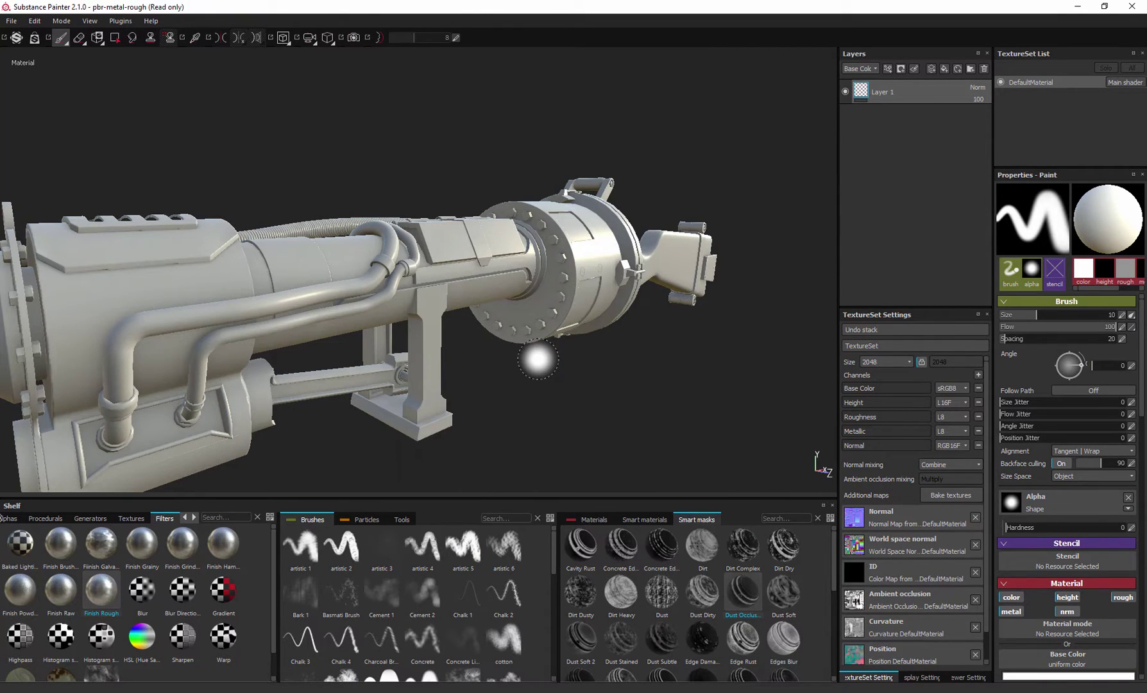
Step: Reduce the brush size to 1.35 and check the baked detail on the gun's drum and angled side plate
right_click_drag(538, 359, 484, 366, "ctrl")
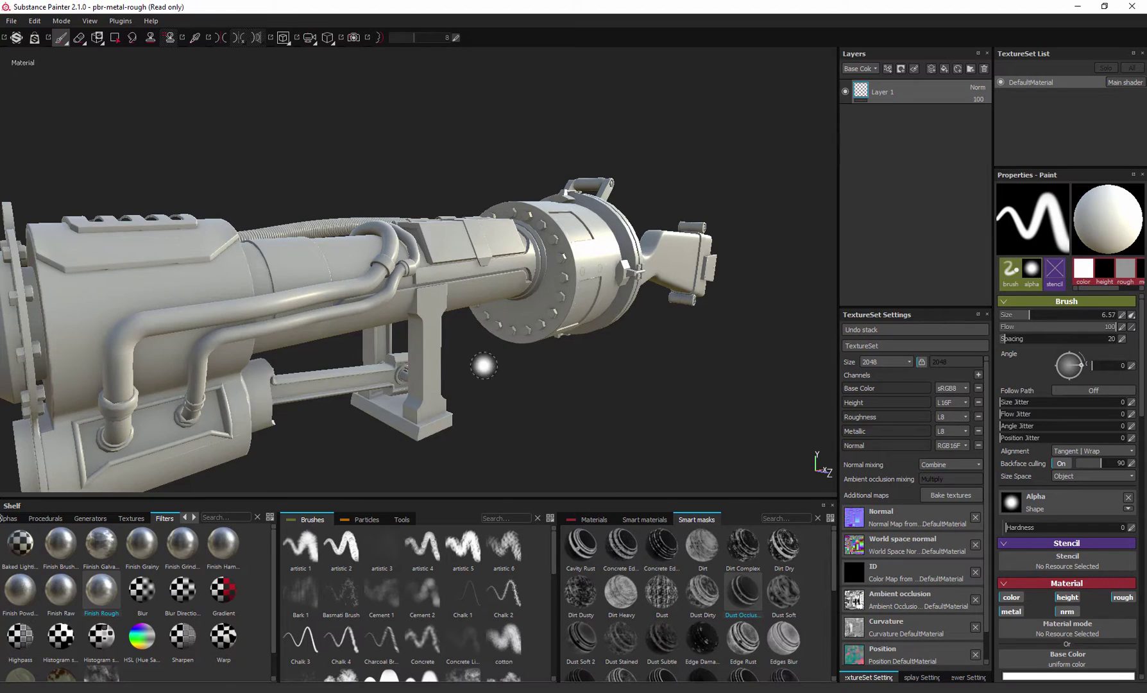
left_click_drag(510, 290, 378, 379, "alt")
right_click_drag(411, 398, 463, 451, "alt")
left_click_drag(463, 452, 577, 270, "alt")
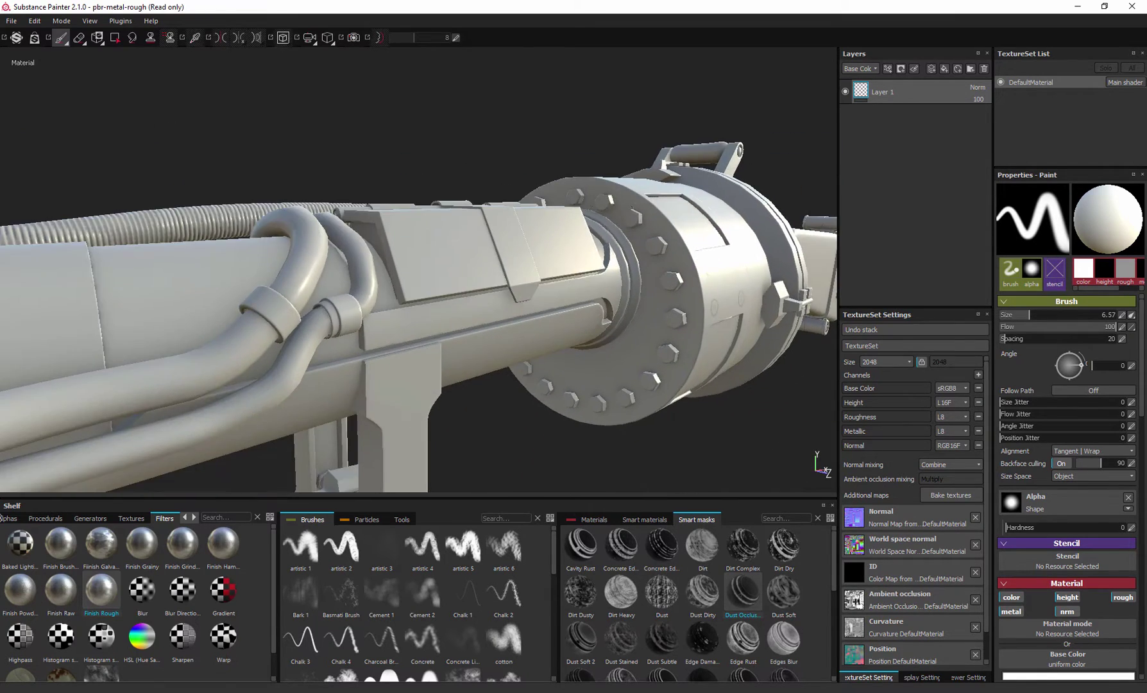
right_click_drag(513, 302, 560, 338, "alt")
mouse_move(560, 338)
left_mouse_down("alt")
mouse_move(541, 305)
mouse_move(512, 327)
mouse_move(545, 369)
mouse_move(526, 330)
left_mouse_up("alt")
right_click_drag(525, 238, 469, 239, "ctrl")
right_click_drag(549, 268, 489, 269, "ctrl")
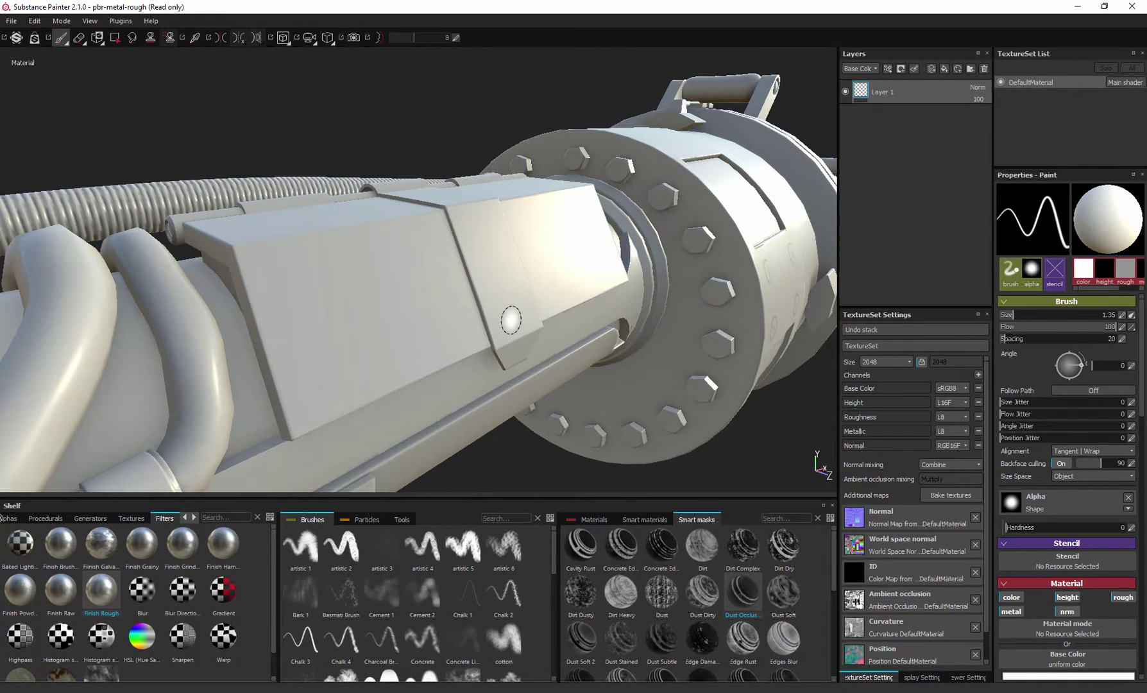
Step: Examine the baked bolts, pipe fittings and flange of the drum up close for projection artifacts between neighbouring parts
left_click_drag(510, 320, 499, 272, "alt")
right_click_drag(499, 272, 498, 274, "alt")
left_click_drag(499, 274, 507, 226, "alt")
left_click_drag(519, 411, 593, 361, "alt")
right_click_drag(592, 361, 574, 339, "alt")
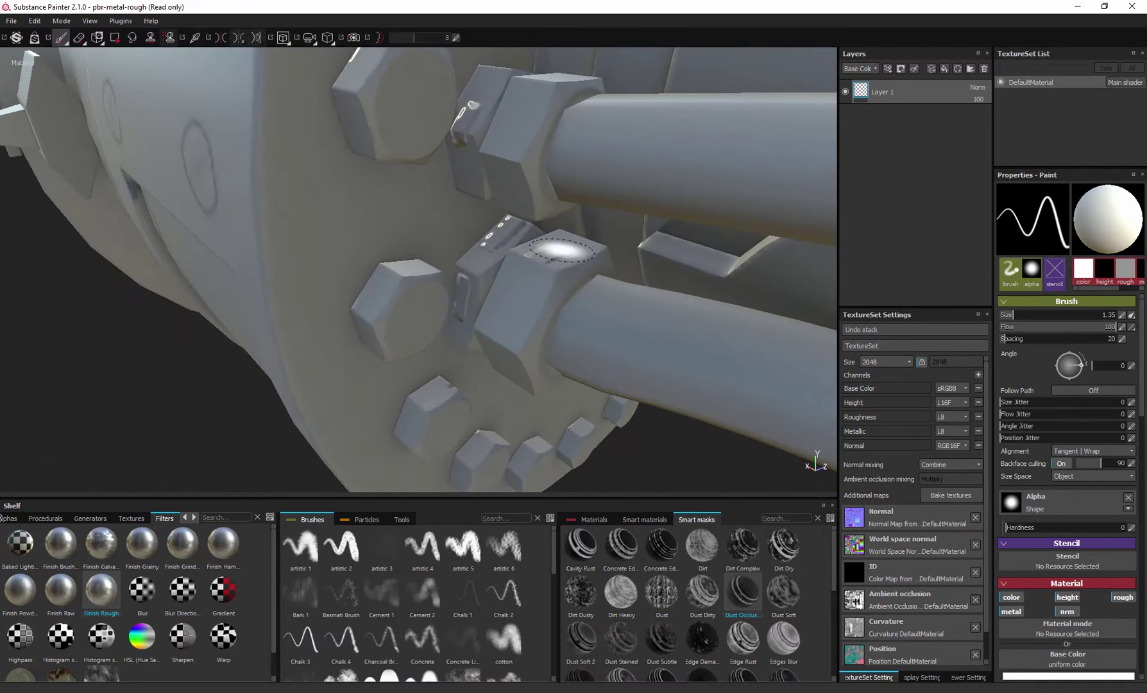
mouse_move(502, 351)
left_mouse_down("alt")
mouse_move(400, 343)
mouse_move(528, 312)
mouse_move(574, 347)
left_mouse_up("alt")
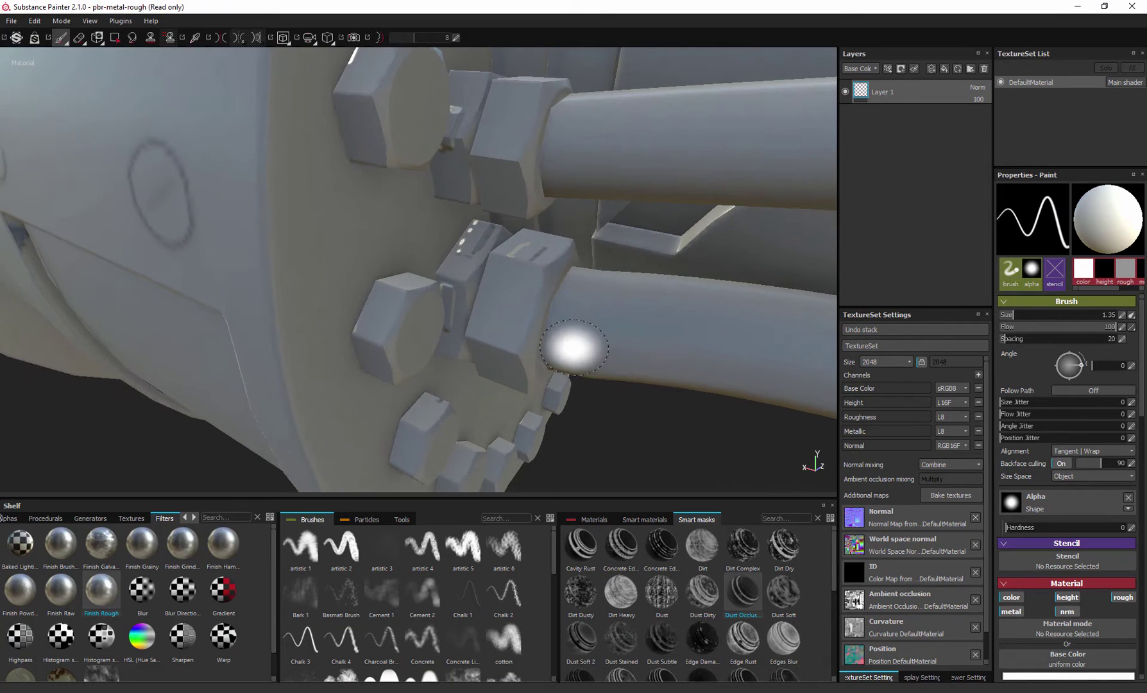
right_click_drag(573, 348, 564, 334, "alt")
left_click_drag(565, 333, 558, 263, "alt")
right_click_drag(558, 264, 551, 283, "alt")
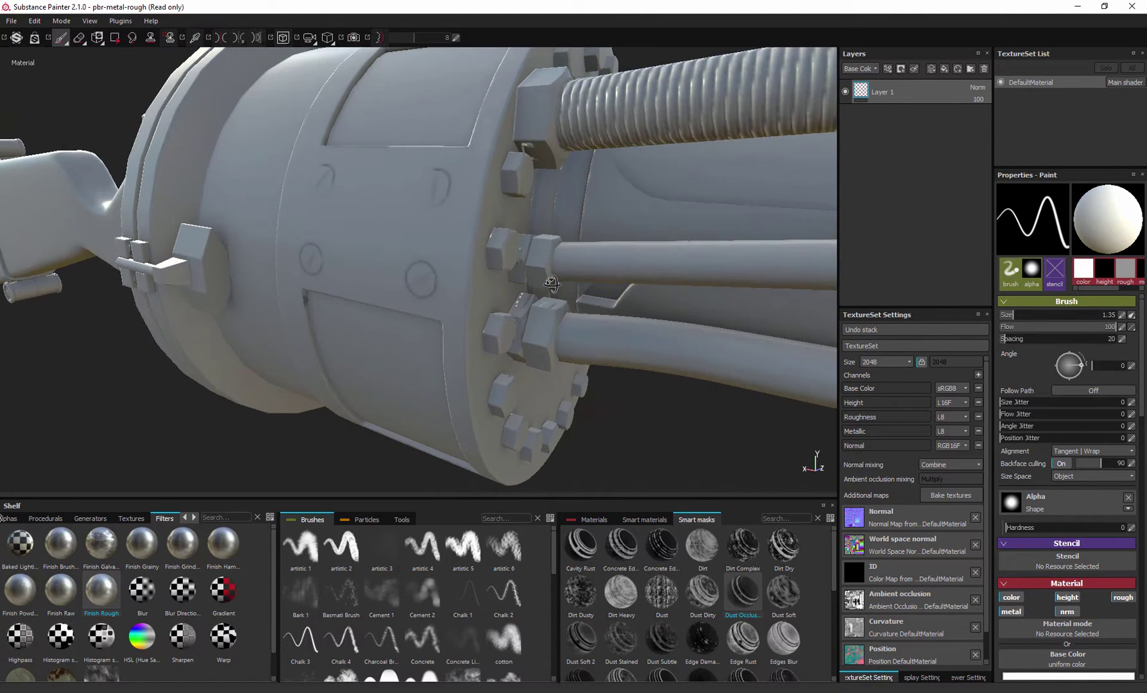
left_click_drag(553, 283, 551, 291, "alt")
left_click_drag(534, 335, 634, 320, "alt")
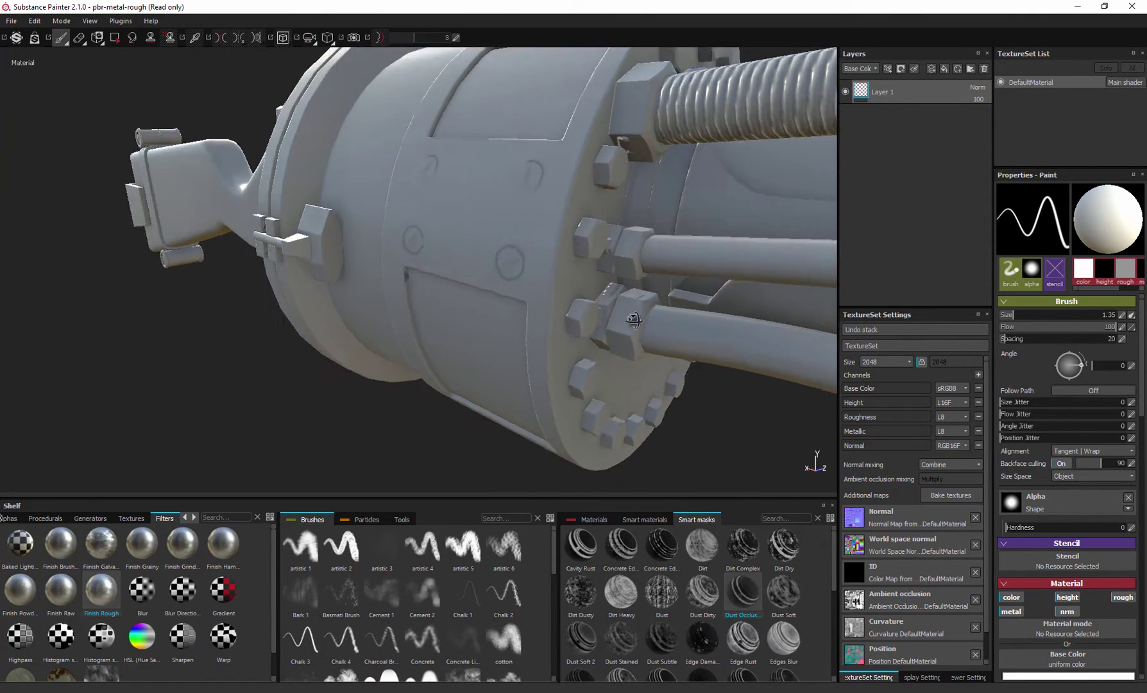
mouse_move(634, 320)
right_mouse_down("alt")
mouse_move(650, 328)
mouse_move(621, 334)
right_mouse_up("alt")
left_click_drag(621, 335, 492, 267, "alt")
right_click_drag(492, 266, 491, 280, "alt")
left_click_drag(522, 249, 474, 193, "alt")
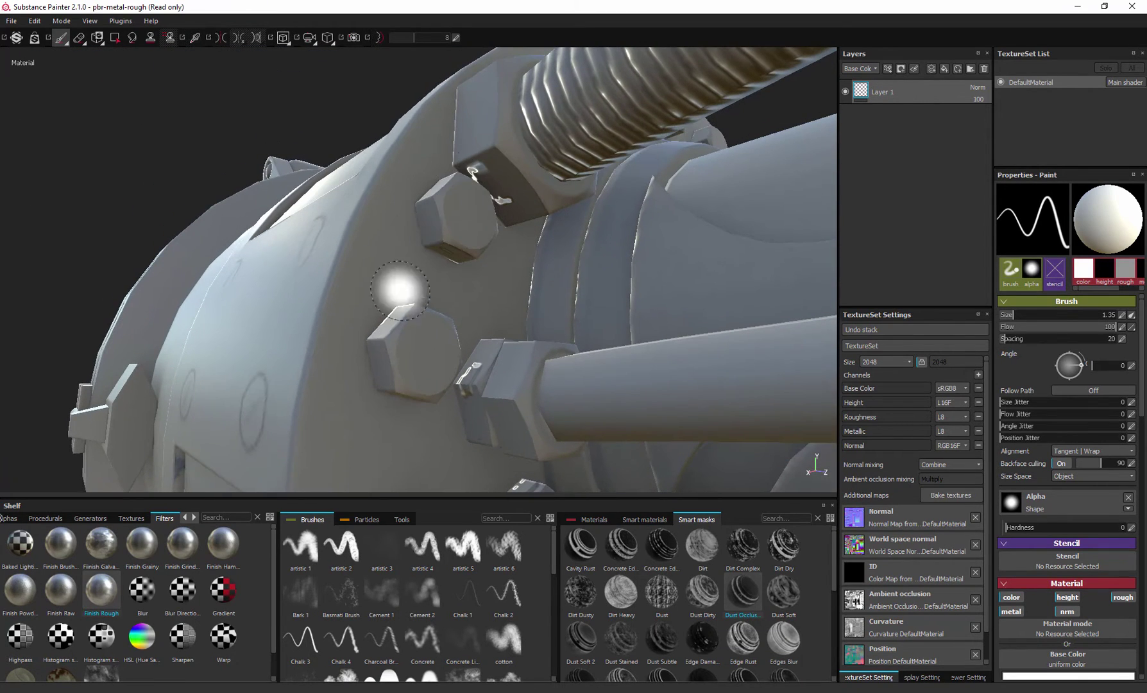
left_click_drag(399, 290, 423, 280, "alt")
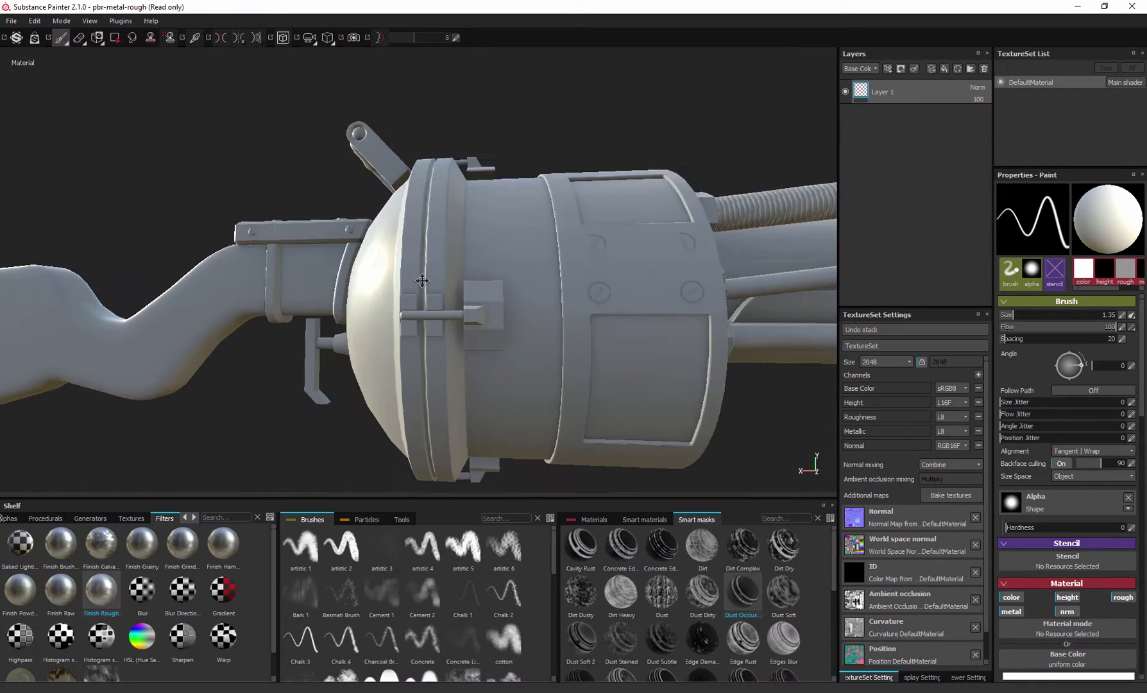
Step: Examine the baked result around the rear dome, stock, handle, barrel and support leg of the gun
middle_click_drag(423, 280, 385, 282, "alt")
left_click_drag(385, 283, 488, 378, "alt")
right_click_drag(487, 379, 461, 394, "alt")
left_click_drag(461, 394, 603, 106, "alt")
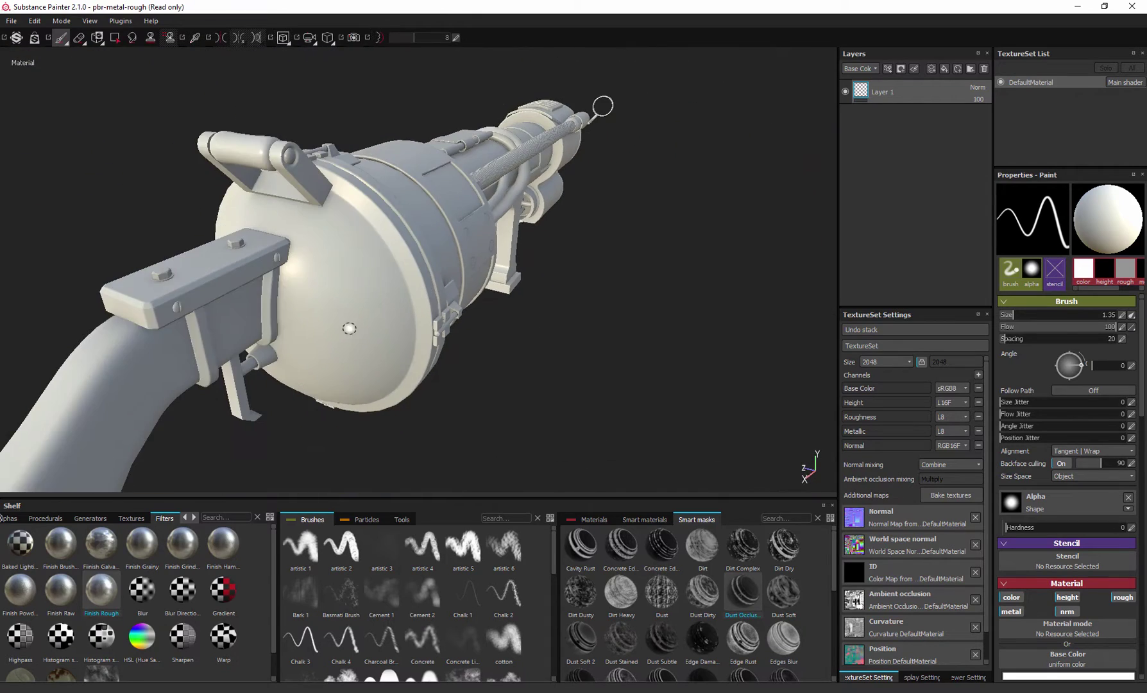
left_click_drag(349, 328, 625, 251, "alt")
mouse_move(625, 250)
right_mouse_down("alt")
mouse_move(627, 182)
mouse_move(625, 257)
right_mouse_up("alt")
left_click_drag(398, 308, 469, 205, "alt")
right_click_drag(469, 206, 467, 270, "alt")
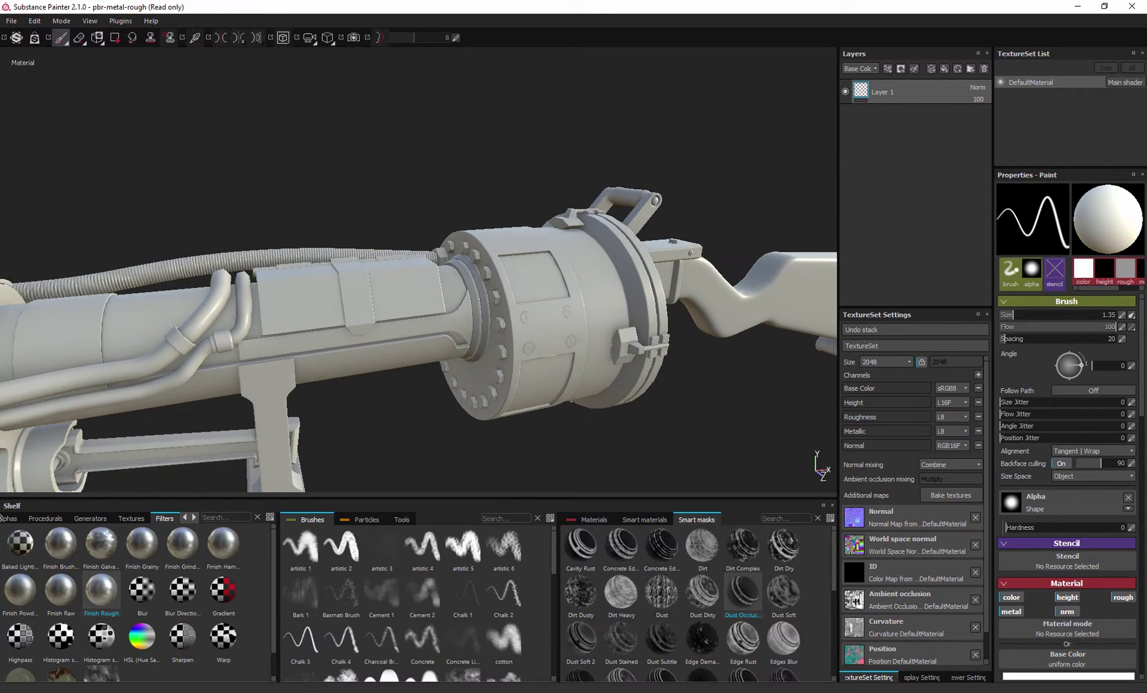
left_click_drag(466, 185, 711, 332, "alt")
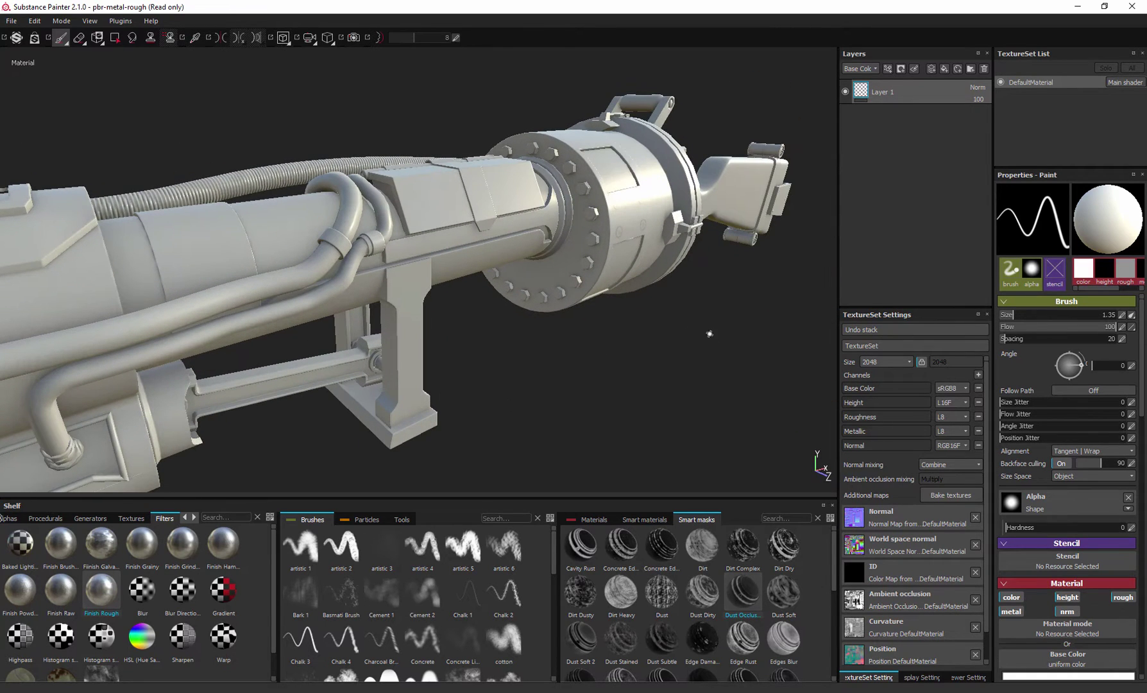
mouse_move(741, 670)
left_click_drag(442, 224, 415, 291, "alt")
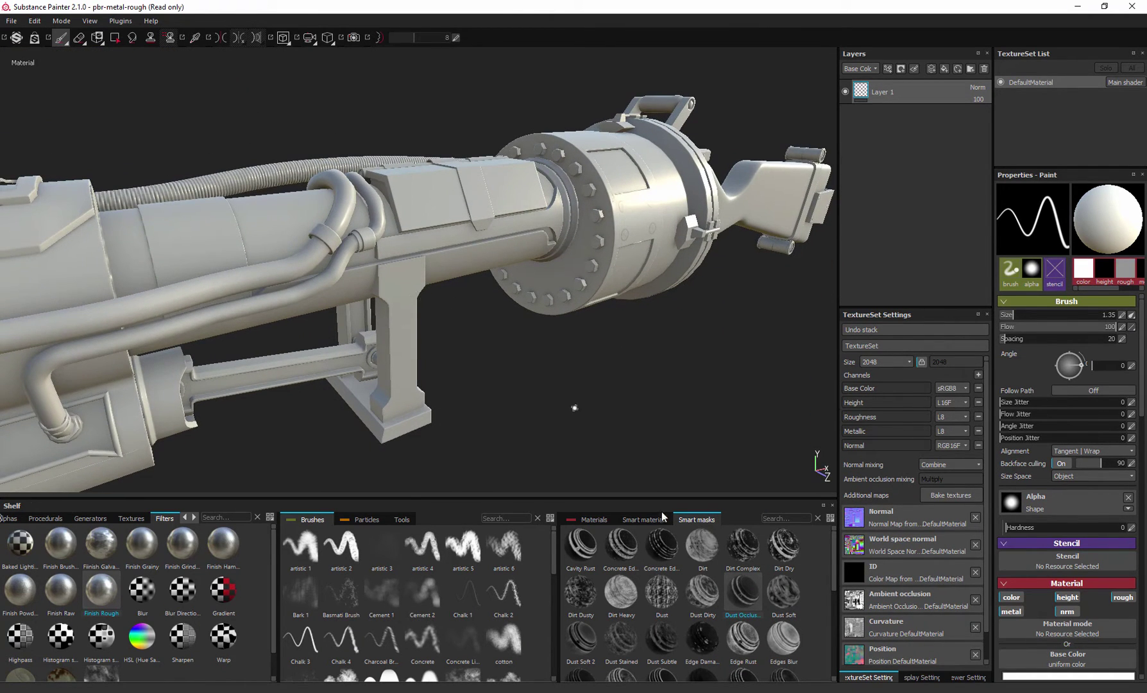
Step: Add the BluedGunMetal smart material above Layer 1 in the layer stack
left_click(594, 519)
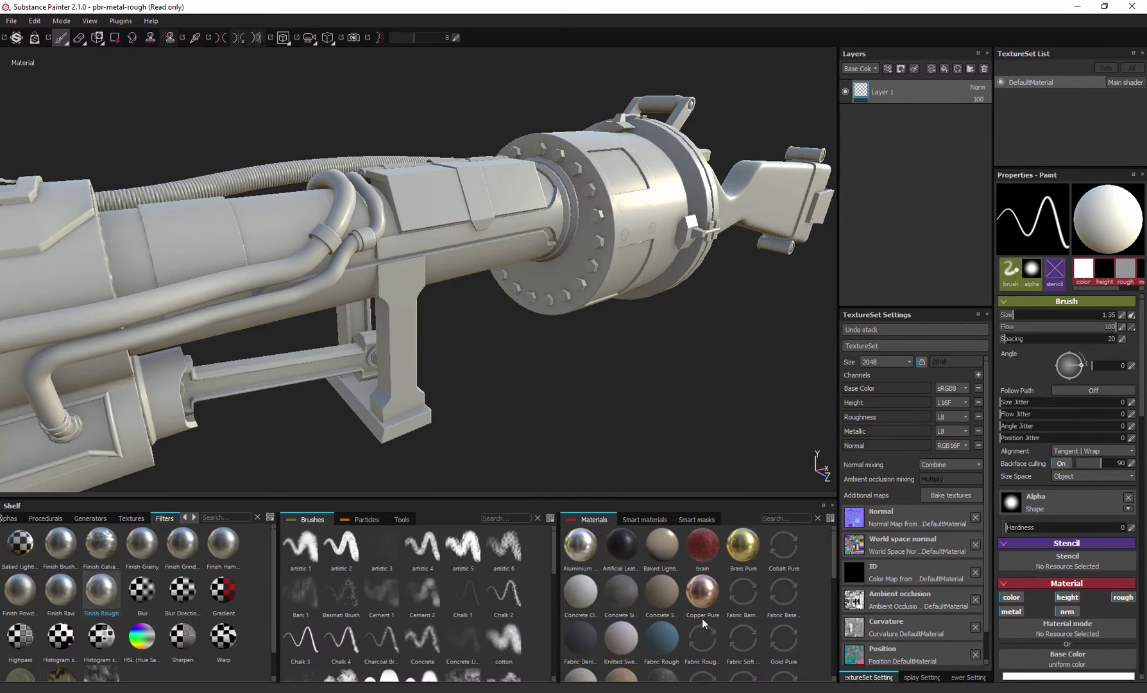
left_click(645, 520)
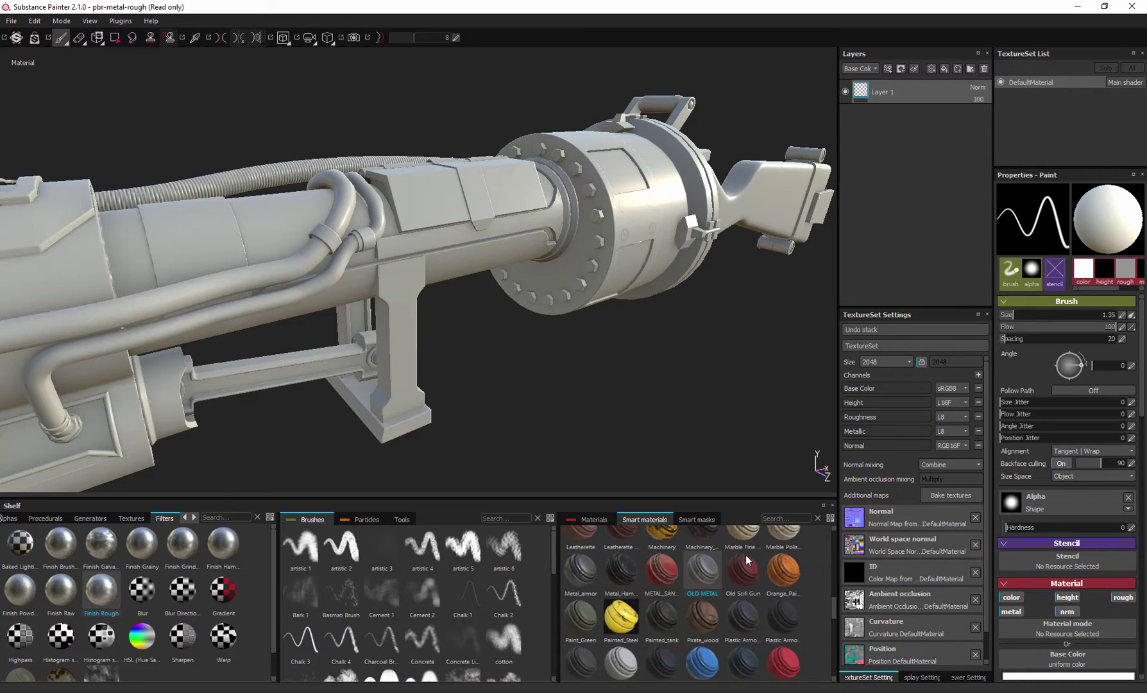
scroll(746, 555, "up", 5)
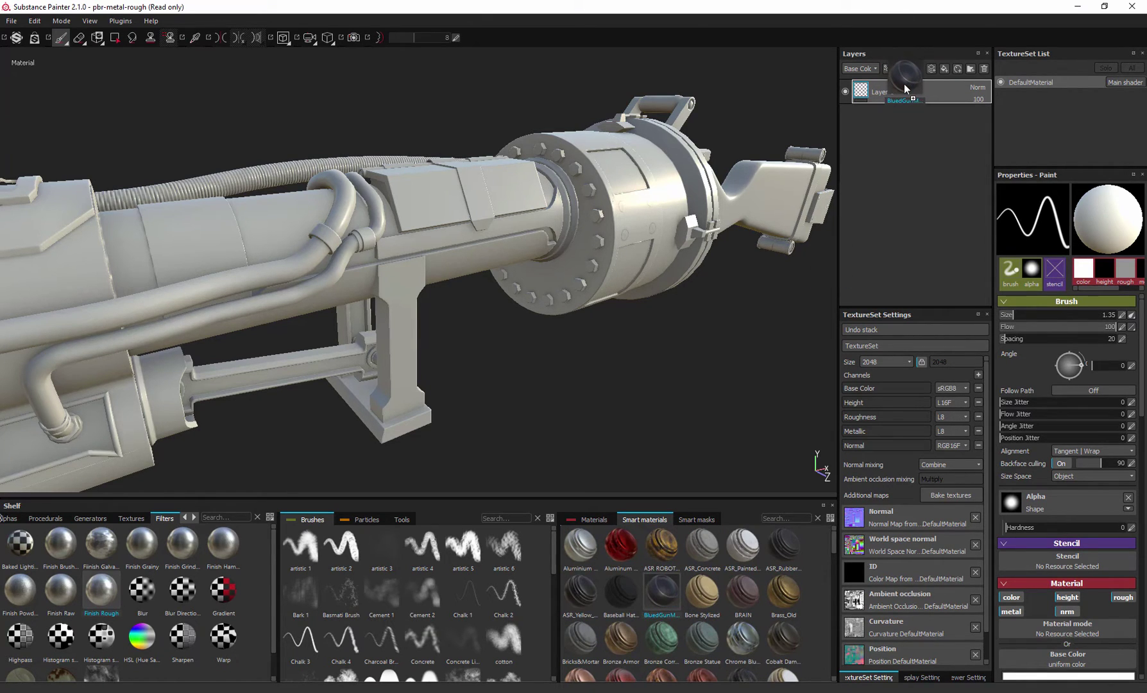
left_click_drag(520, 281, 445, 311)
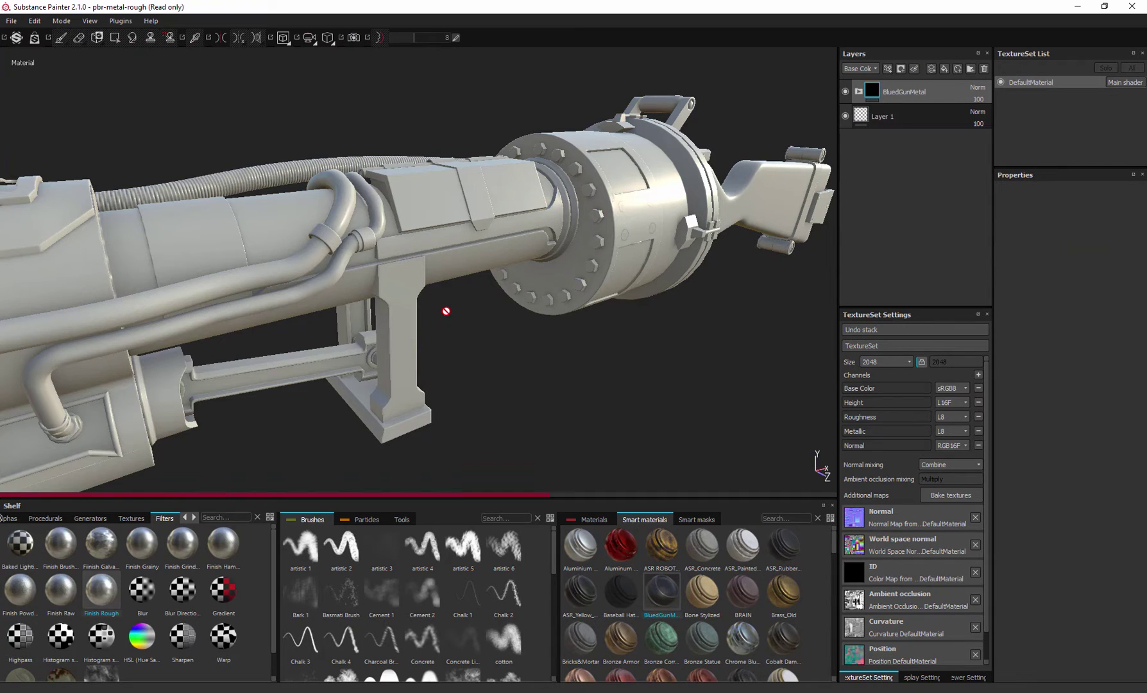
Step: Examine the blued gunmetal finish on the drum bolts, pipes, stock and slotted screw of the stock's cylinder
left_click_drag(476, 258, 300, 277, "alt")
scroll(372, 251, "down", 5)
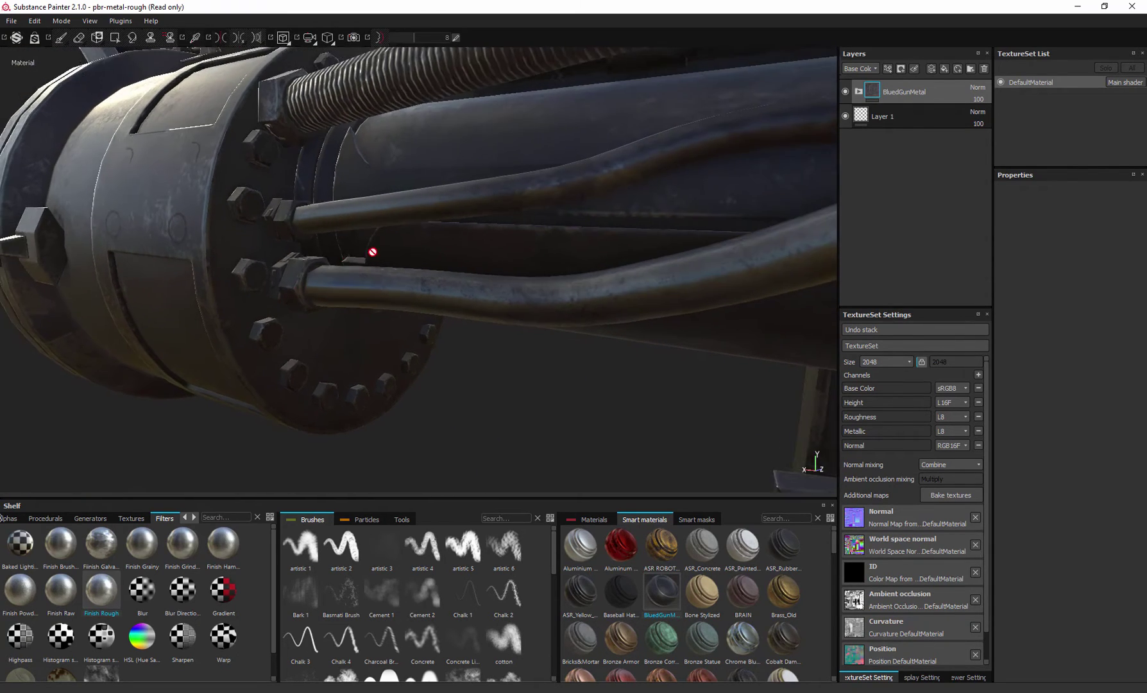
left_click_drag(474, 313, 341, 379, "alt")
middle_click_drag(340, 379, 432, 305, "alt")
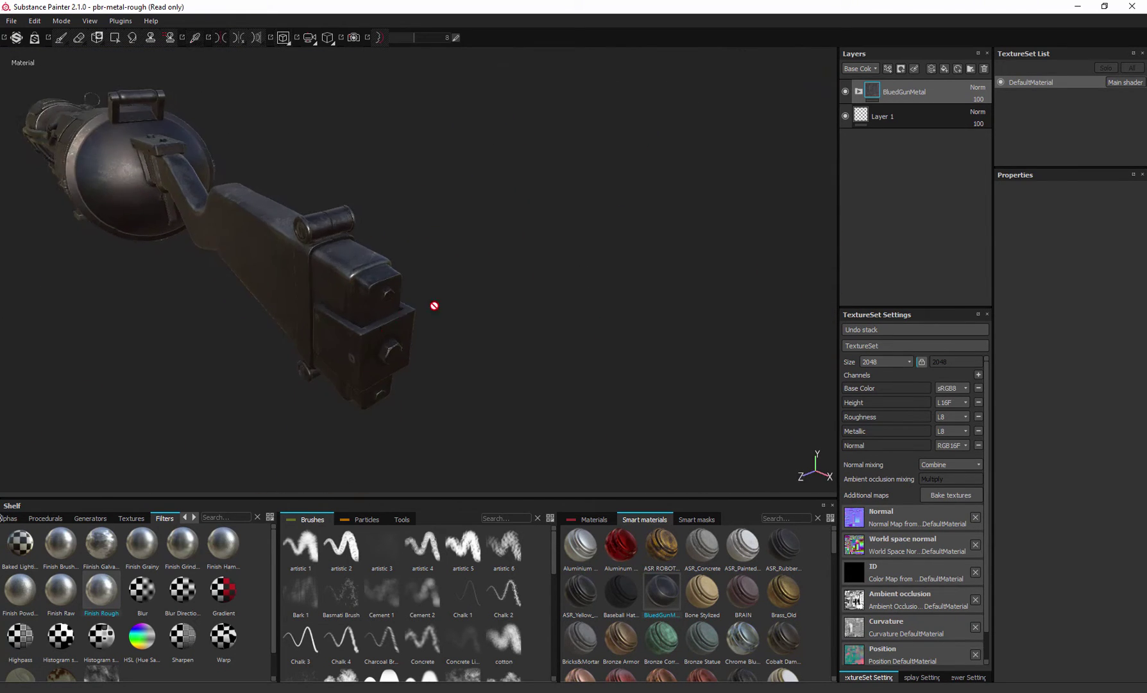
left_click_drag(432, 305, 320, 208, "alt")
middle_click_drag(320, 207, 371, 252, "alt")
left_click_drag(359, 321, 363, 417, "alt")
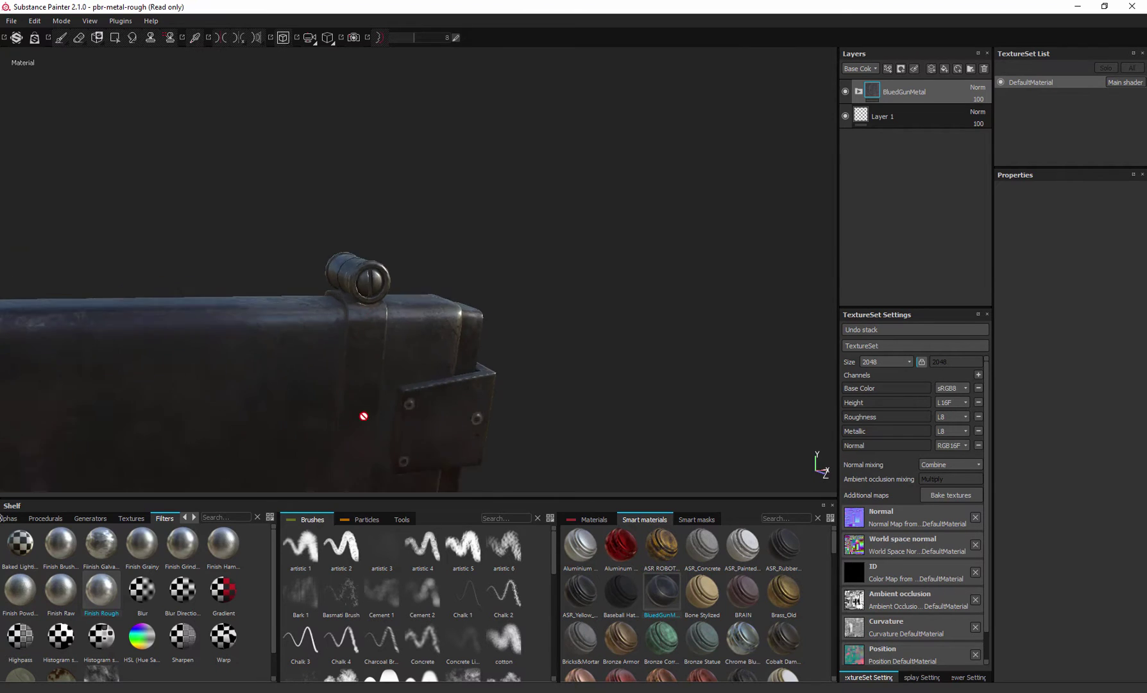
left_click_drag(384, 283, 491, 202, "alt")
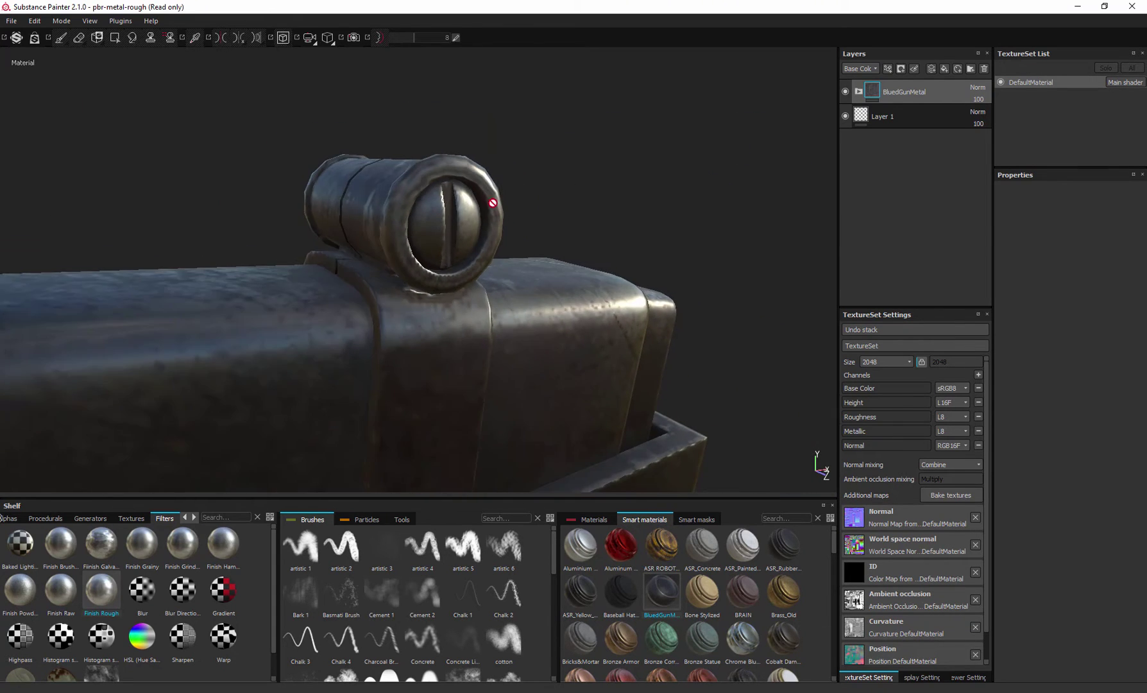
right_click_drag(492, 202, 485, 131, "alt")
left_click_drag(484, 131, 617, 276, "alt")
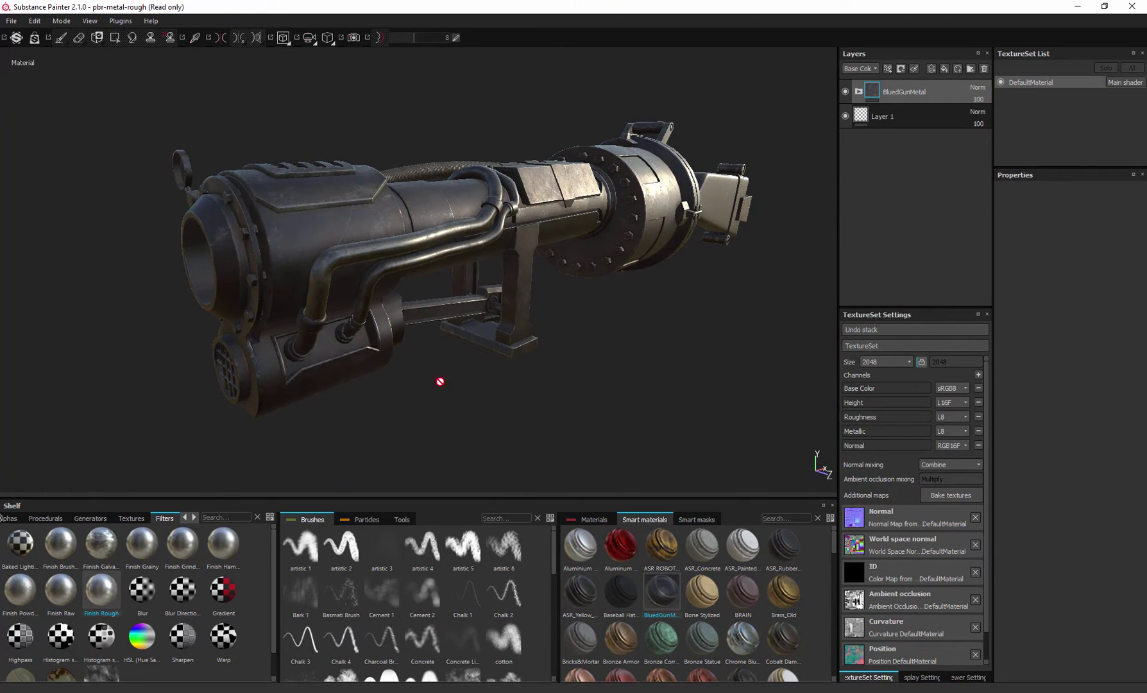
Step: Add the Finish Rough filter as a new layer above BluedGunMetal
left_click_drag(363, 177, 357, 207, "alt")
right_click_drag(357, 207, 391, 269, "alt")
left_click_drag(391, 269, 458, 256, "alt")
middle_click_drag(459, 257, 470, 253, "alt")
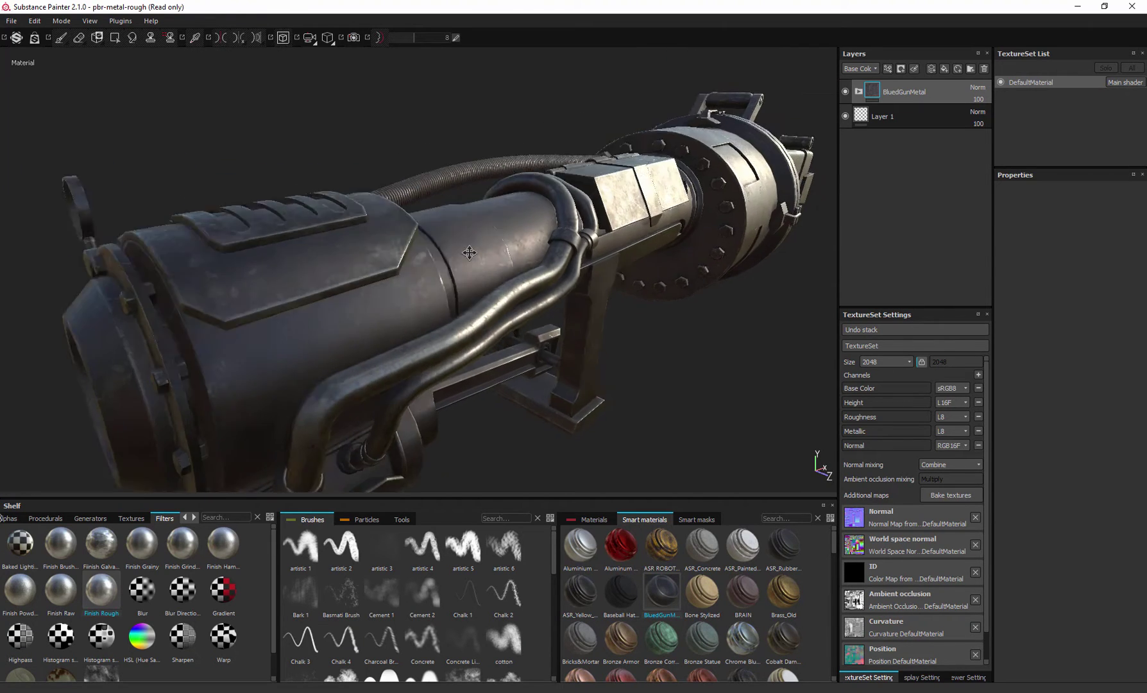
left_click_drag(470, 253, 256, 488, "alt")
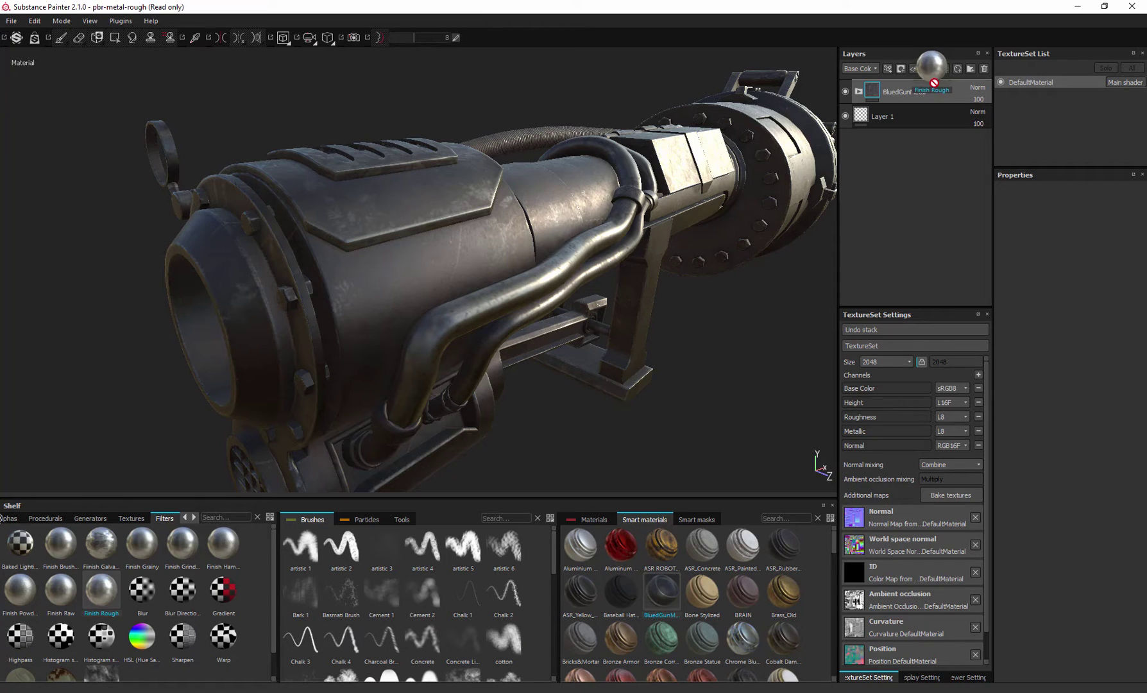
left_click_drag(600, 205, 571, 297)
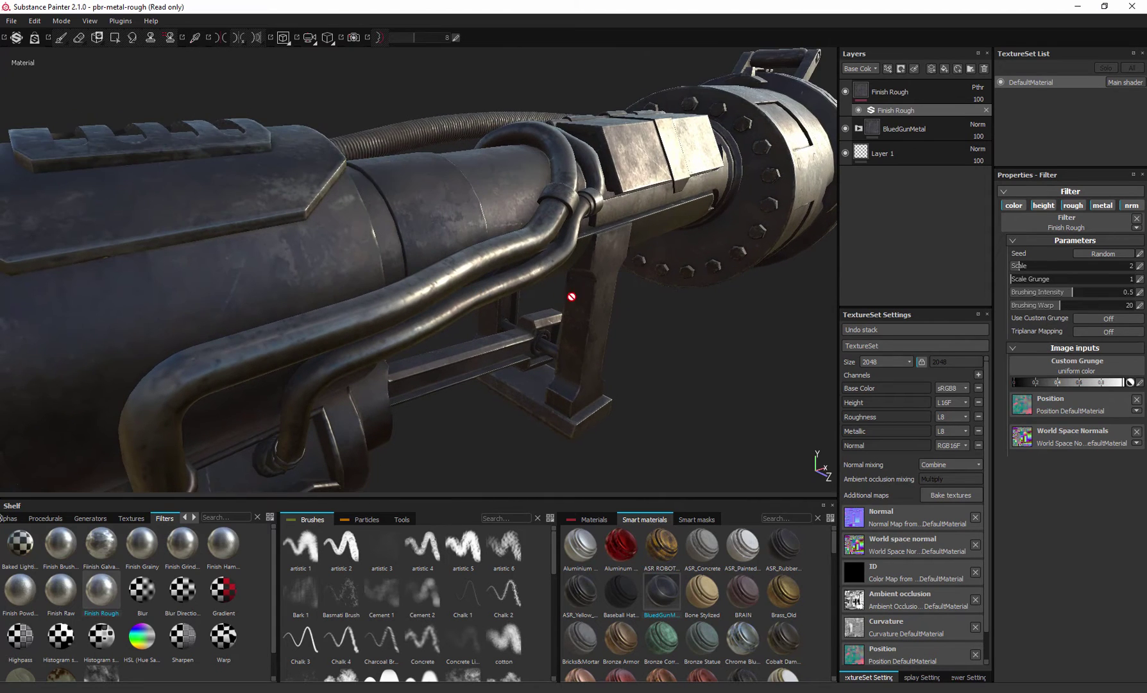
Step: Browse the smart materials and add Old Scifi Gun on top of the Finish Rough layer
scroll(709, 578, "down", 5)
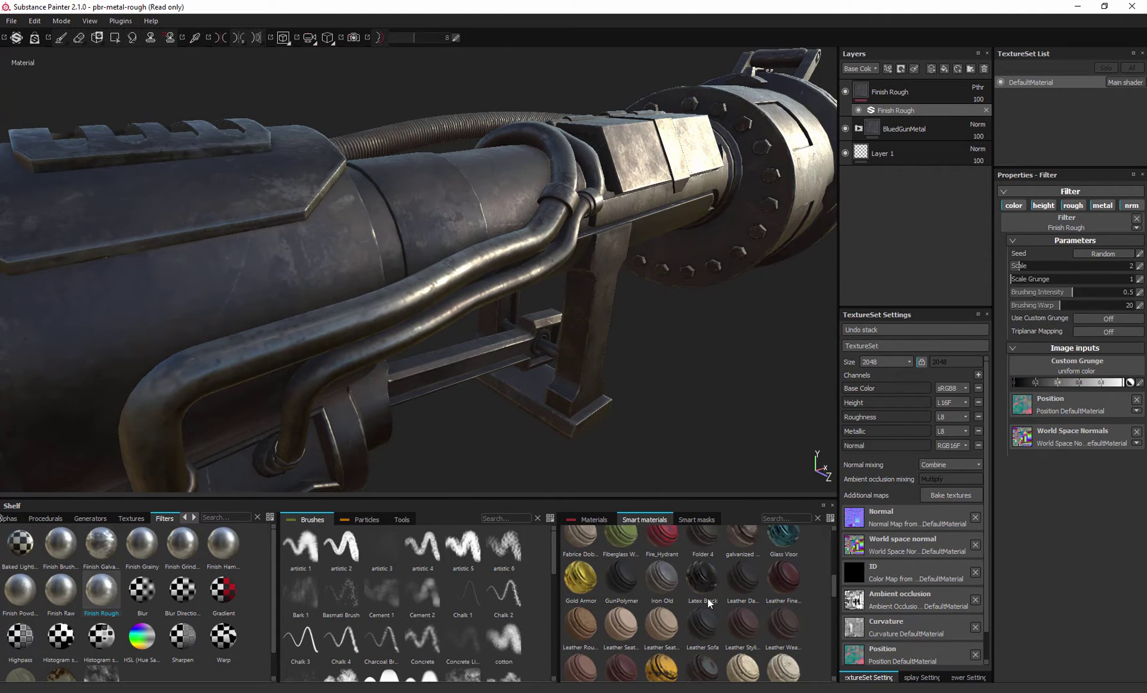
left_click_drag(687, 155, 564, 282, "alt")
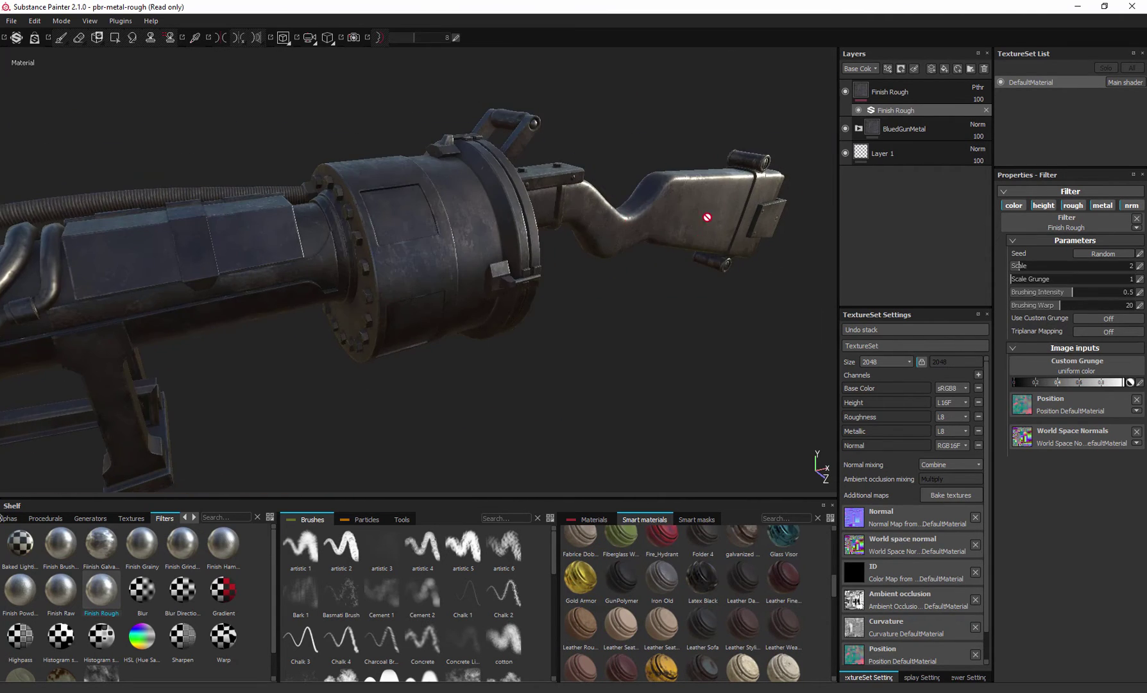
left_click_drag(475, 371, 583, 327, "alt")
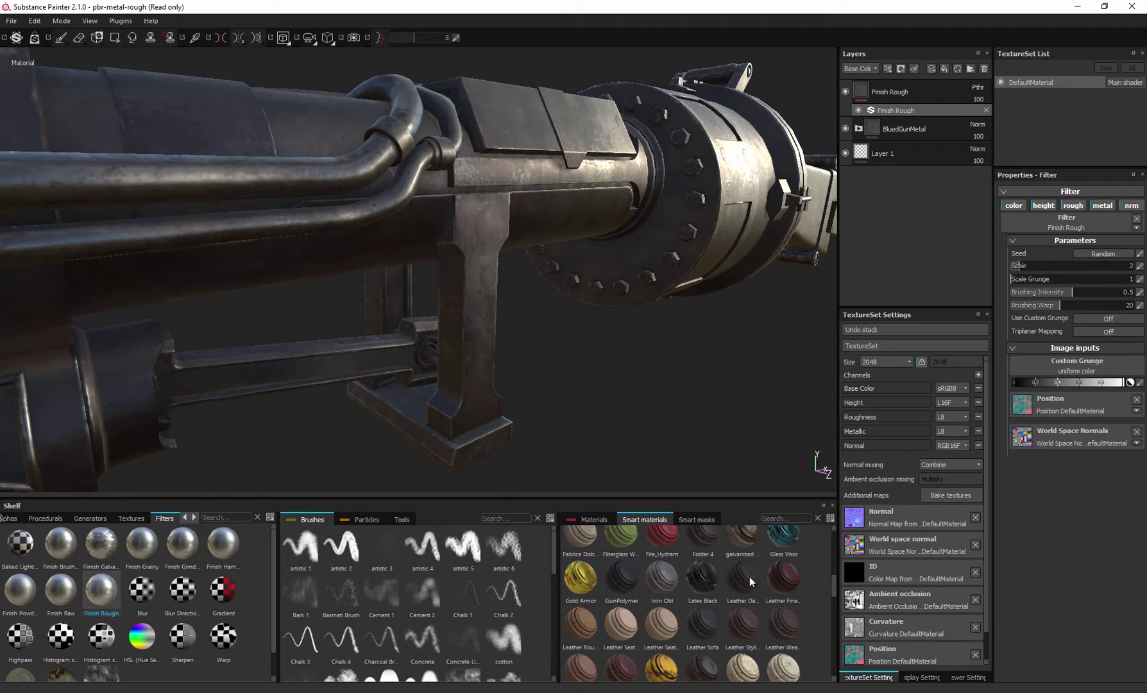
scroll(750, 594, "down", 5)
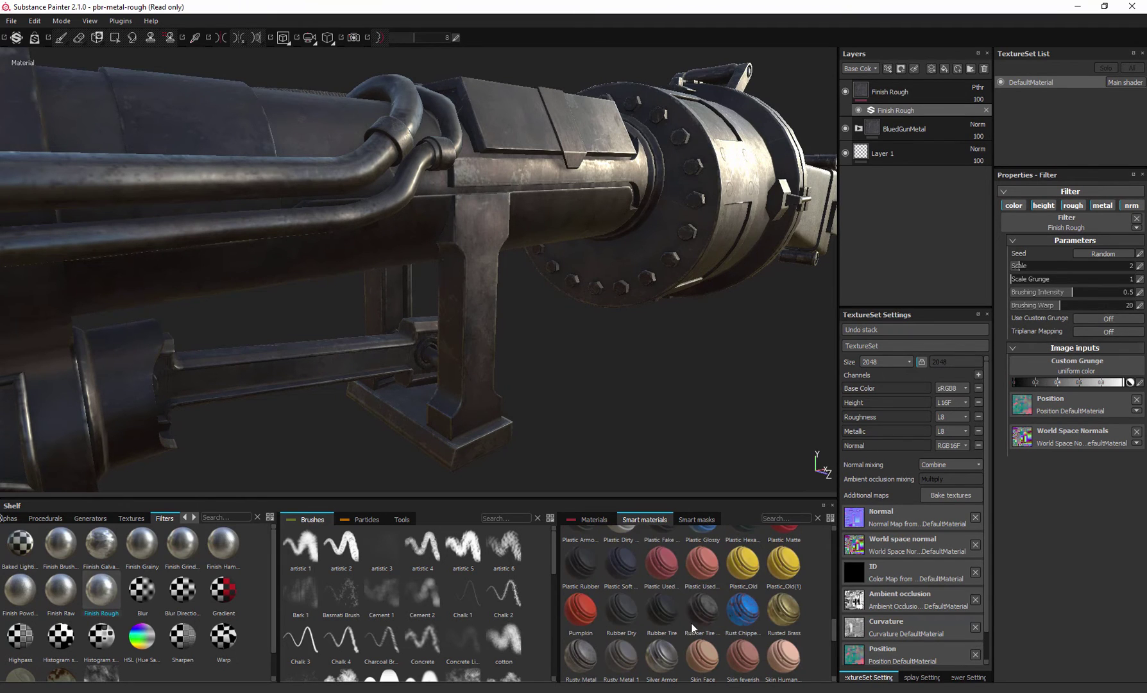
scroll(709, 611, "down", 3)
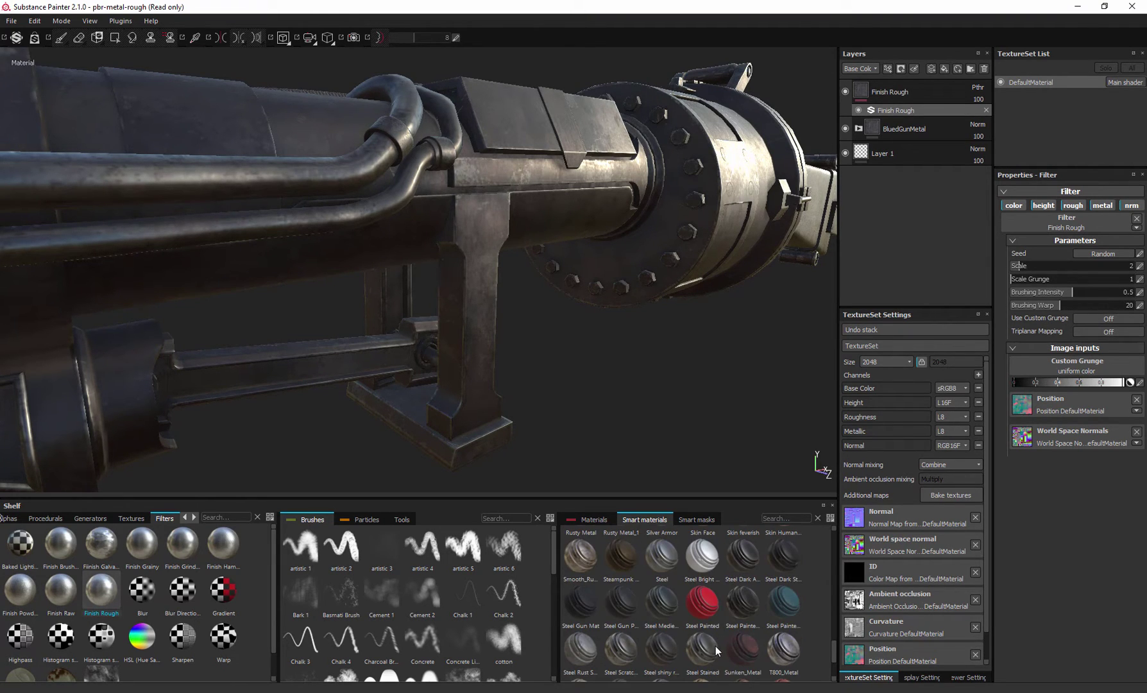
scroll(717, 647, "up", 5)
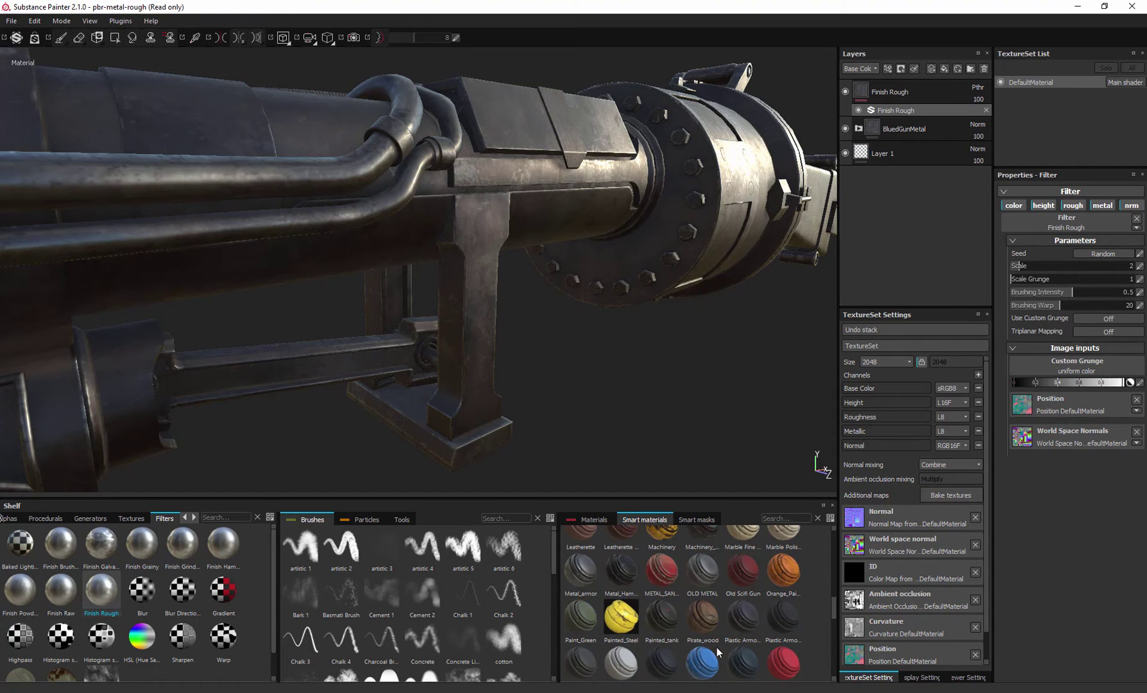
left_click(744, 577)
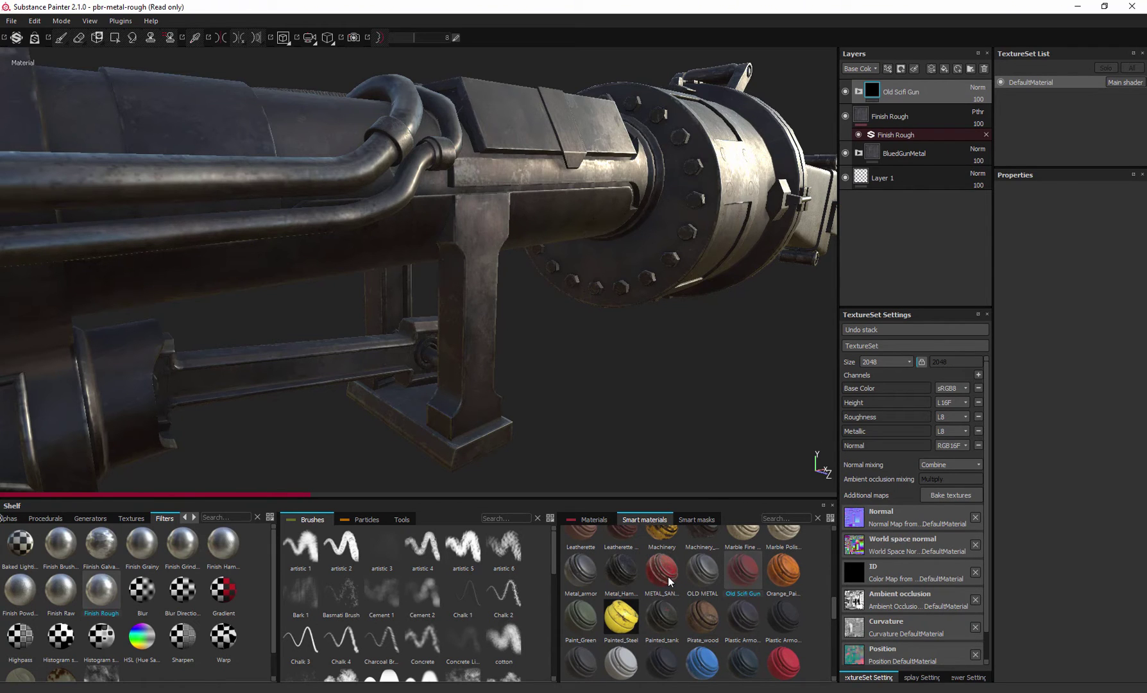
Step: Examine the worn red Old Scifi Gun finish along the barrel, pipes, drum and support leg
left_click_drag(668, 572, 638, 343)
right_click_drag(638, 343, 654, 232, "alt")
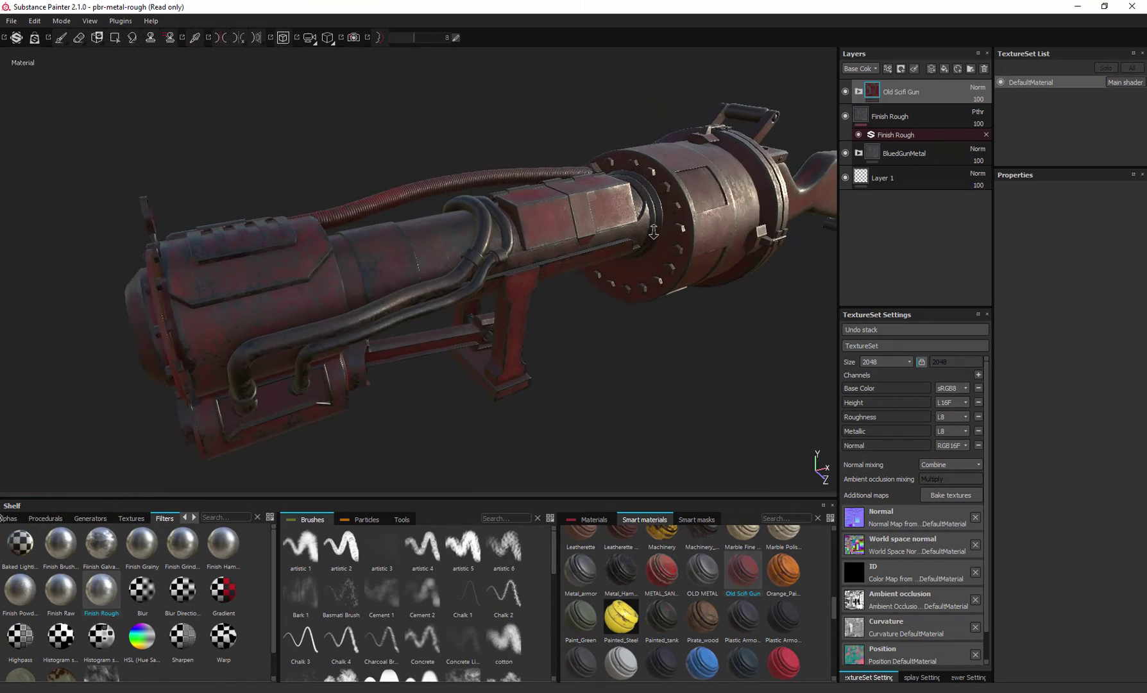
left_click_drag(653, 233, 894, 299, "alt")
left_click_drag(494, 346, 514, 356, "alt")
middle_click_drag(513, 356, 589, 284, "alt")
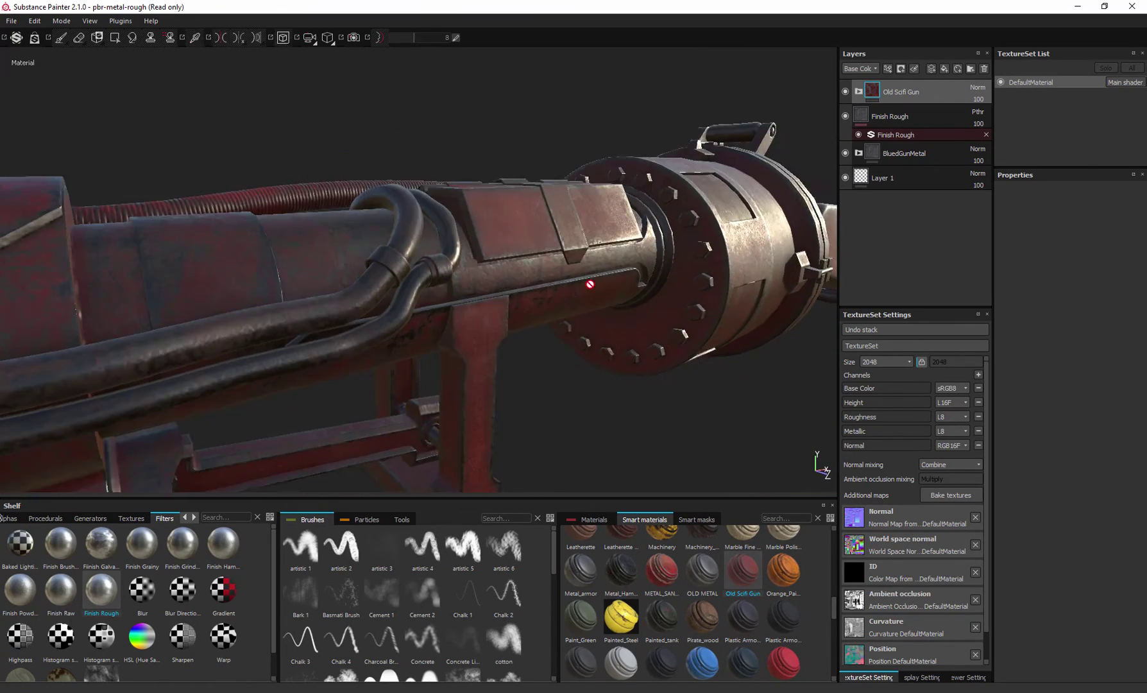
left_click_drag(589, 283, 476, 272, "alt")
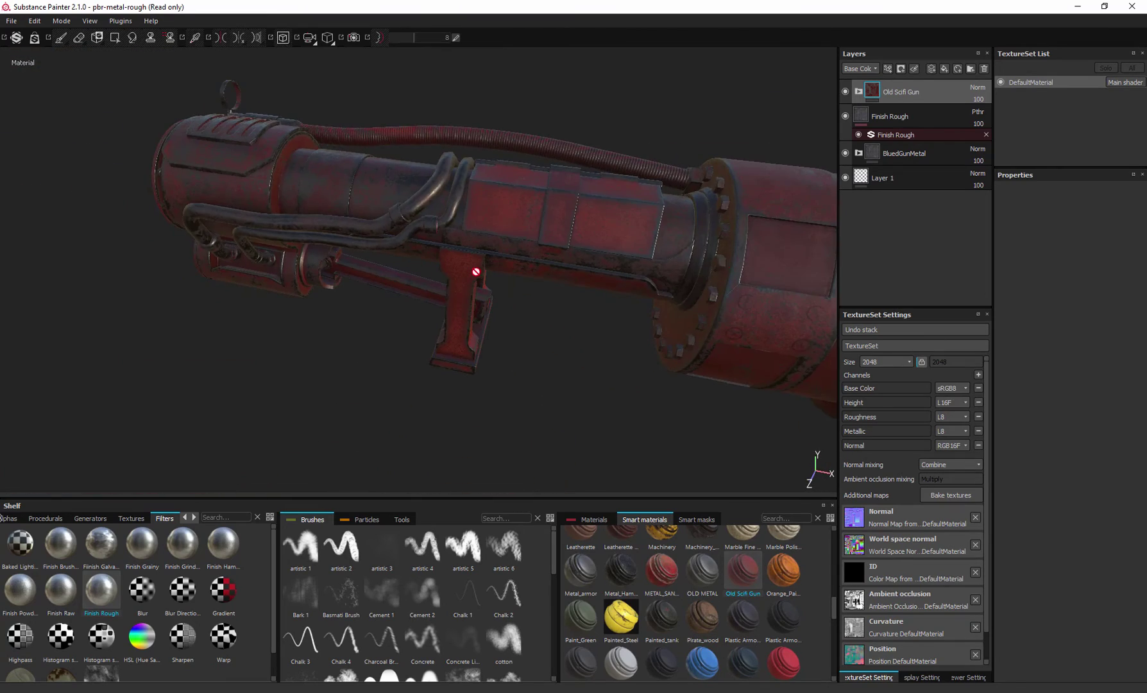
Step: Apply the Edges Strong smart mask to the Old Scifi Gun layer
left_click_drag(753, 261, 629, 350, "alt")
scroll(629, 350, "down", 2)
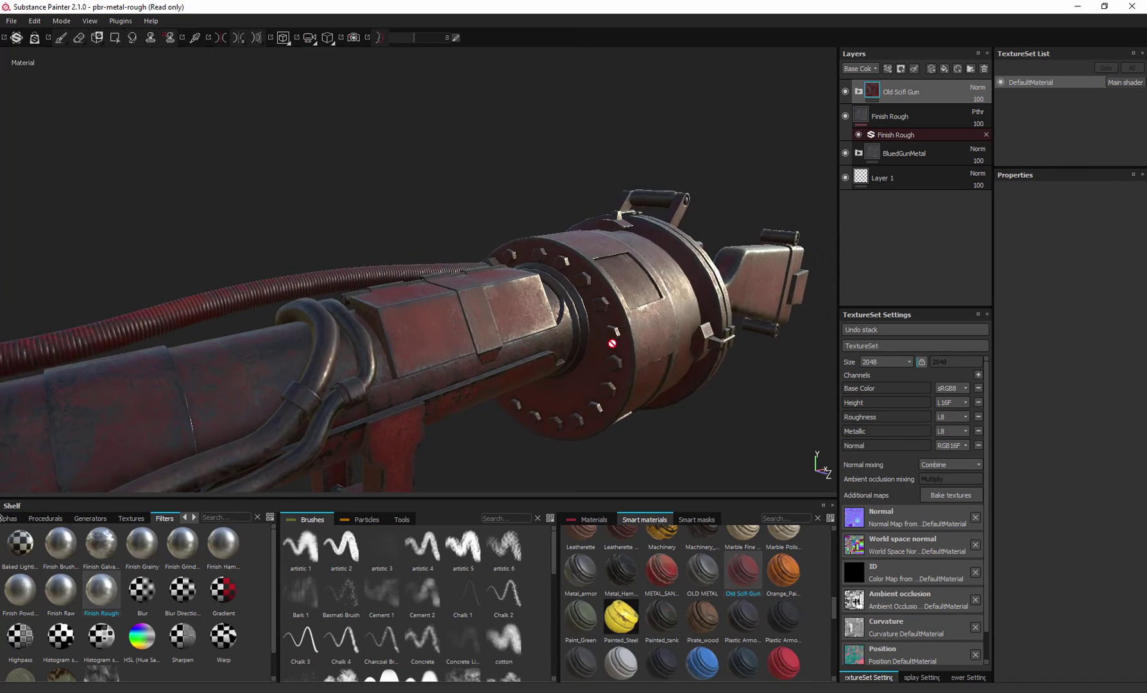
middle_click_drag(629, 351, 620, 303, "alt")
left_click_drag(620, 303, 631, 339, "alt")
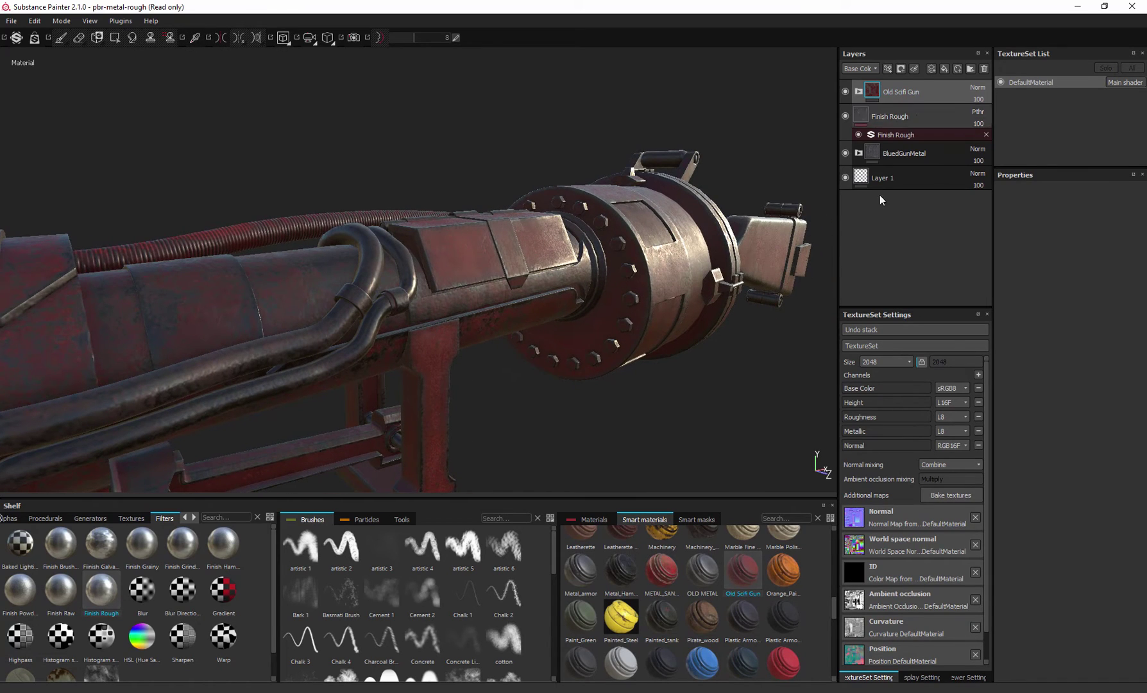
left_click(696, 519)
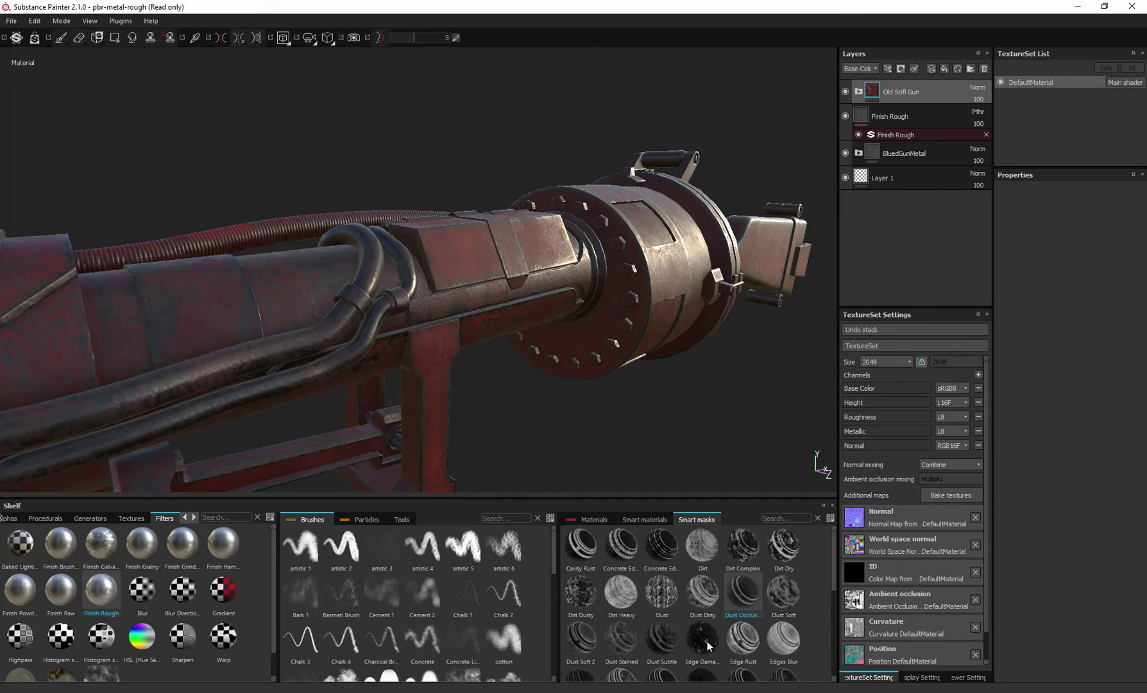
scroll(701, 646, "down", 3)
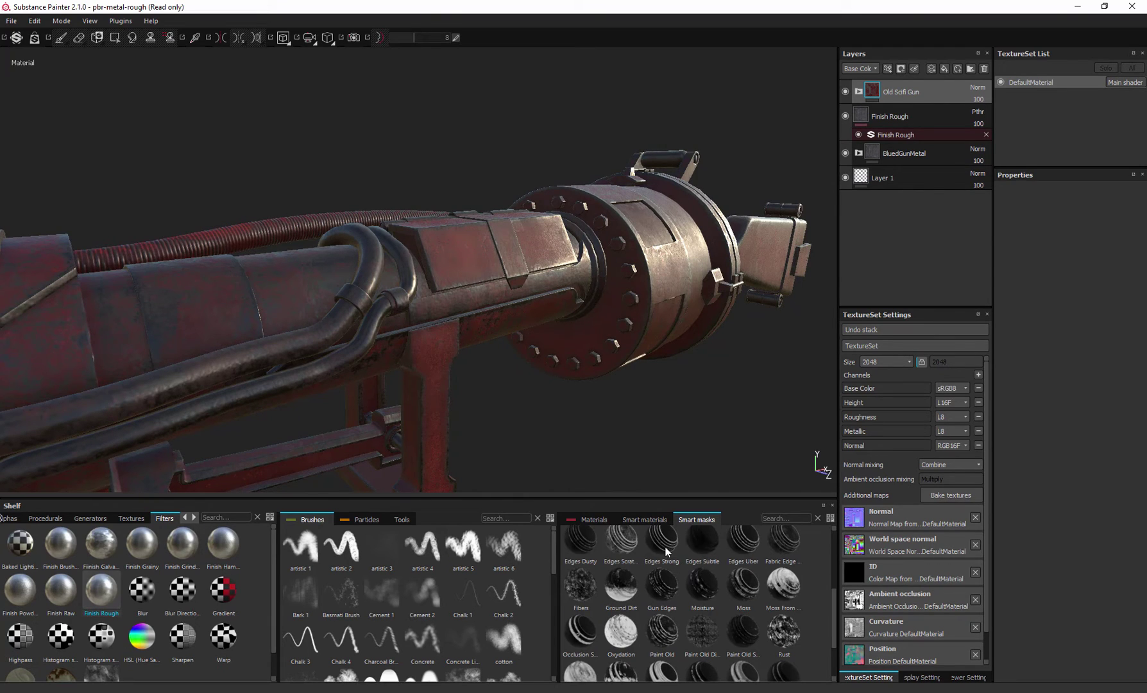
left_click_drag(667, 542, 953, 80)
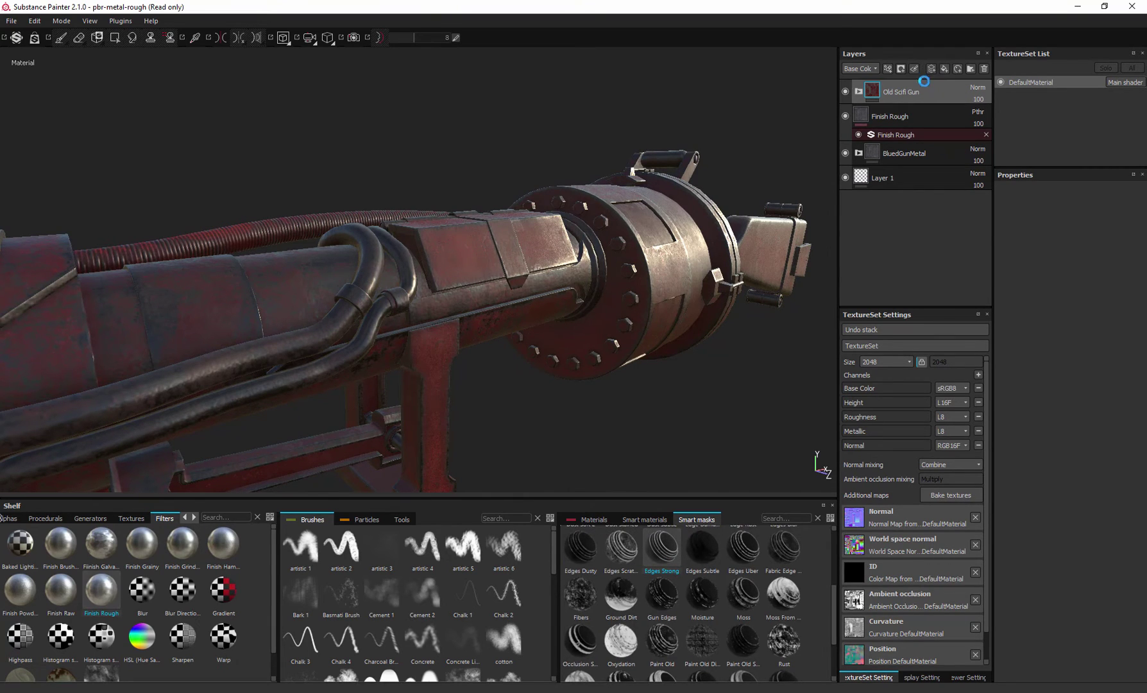
Step: Examine the edge-masked Old Scifi Gun finish on the pipes, barrel, drum and stock, including the gun's opposite side
mouse_move(582, 253)
left_mouse_down("alt")
mouse_move(544, 315)
mouse_move(471, 394)
mouse_move(538, 312)
mouse_move(510, 415)
mouse_move(431, 379)
left_mouse_up("alt")
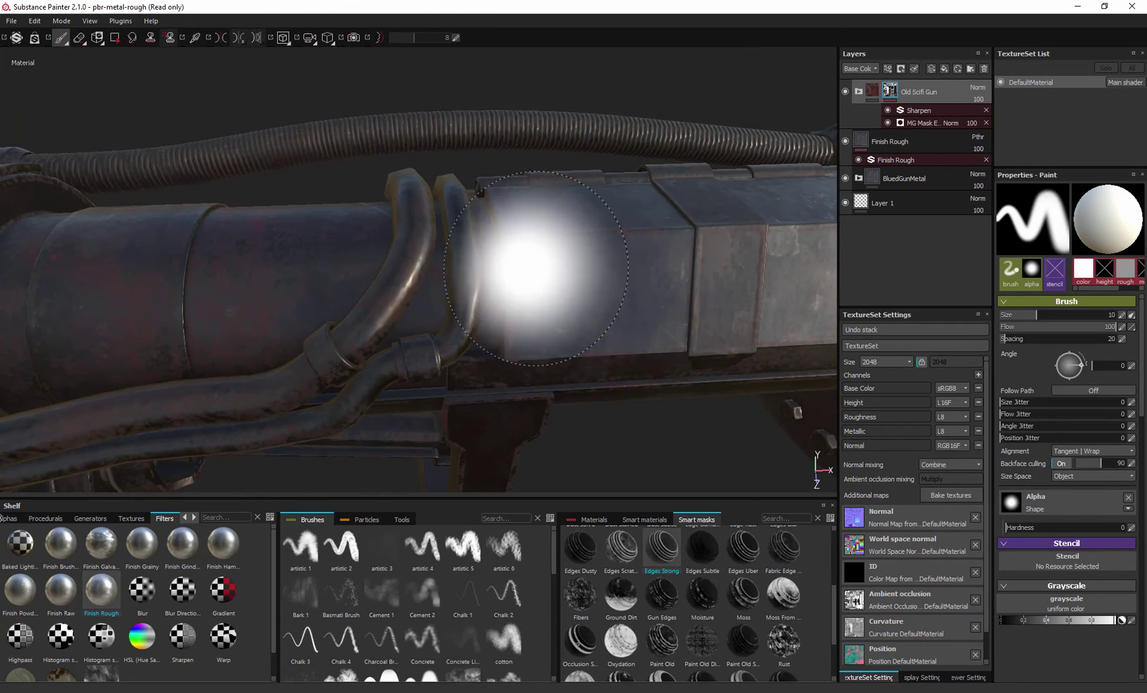
mouse_move(532, 269)
left_mouse_down("alt")
mouse_move(475, 282)
mouse_move(605, 310)
mouse_move(589, 320)
mouse_move(640, 166)
mouse_move(530, 384)
mouse_move(679, 383)
left_mouse_up("alt")
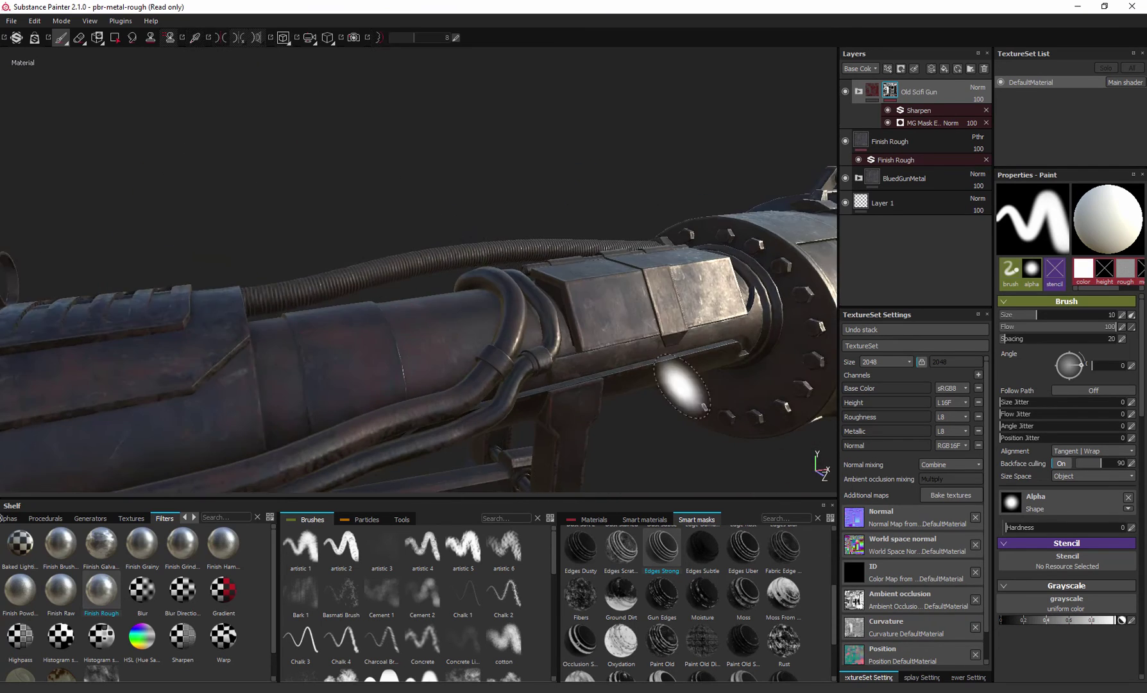
right_click_drag(678, 384, 542, 365, "alt")
left_click_drag(541, 366, 628, 321, "alt")
right_click_drag(629, 321, 706, 269, "alt")
left_click_drag(706, 269, 488, 195, "alt")
right_click_drag(461, 259, 686, 332, "alt")
left_click_drag(686, 333, 330, 228, "alt")
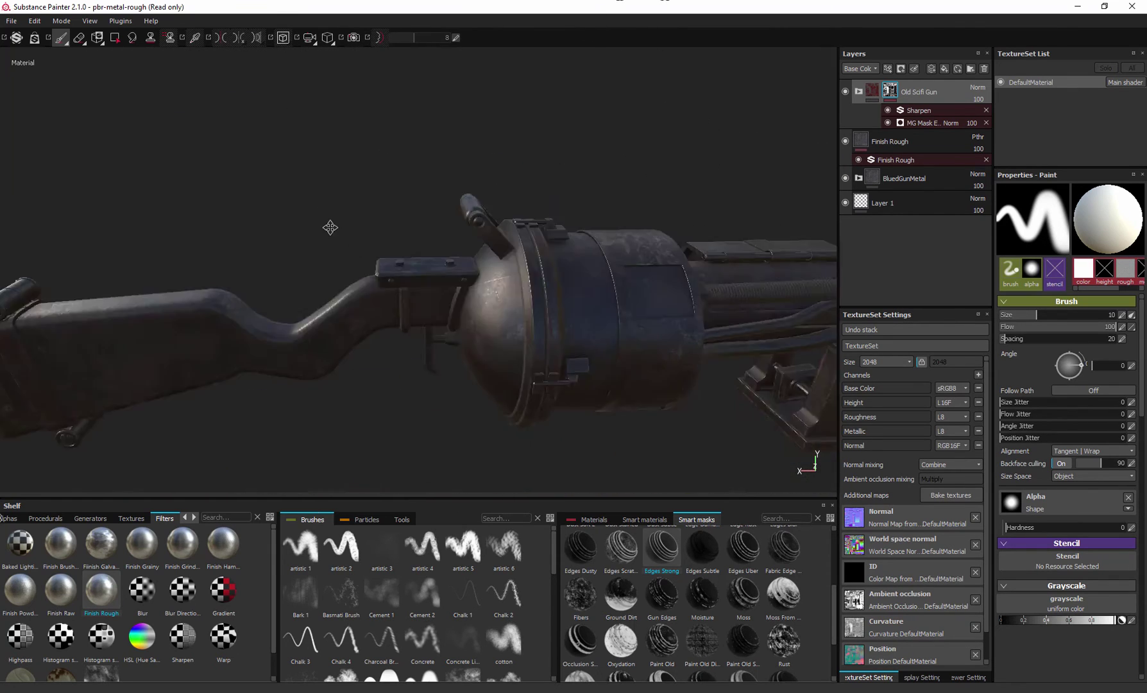
right_click_drag(330, 228, 651, 205, "alt")
left_click_drag(650, 205, 501, 324, "alt")
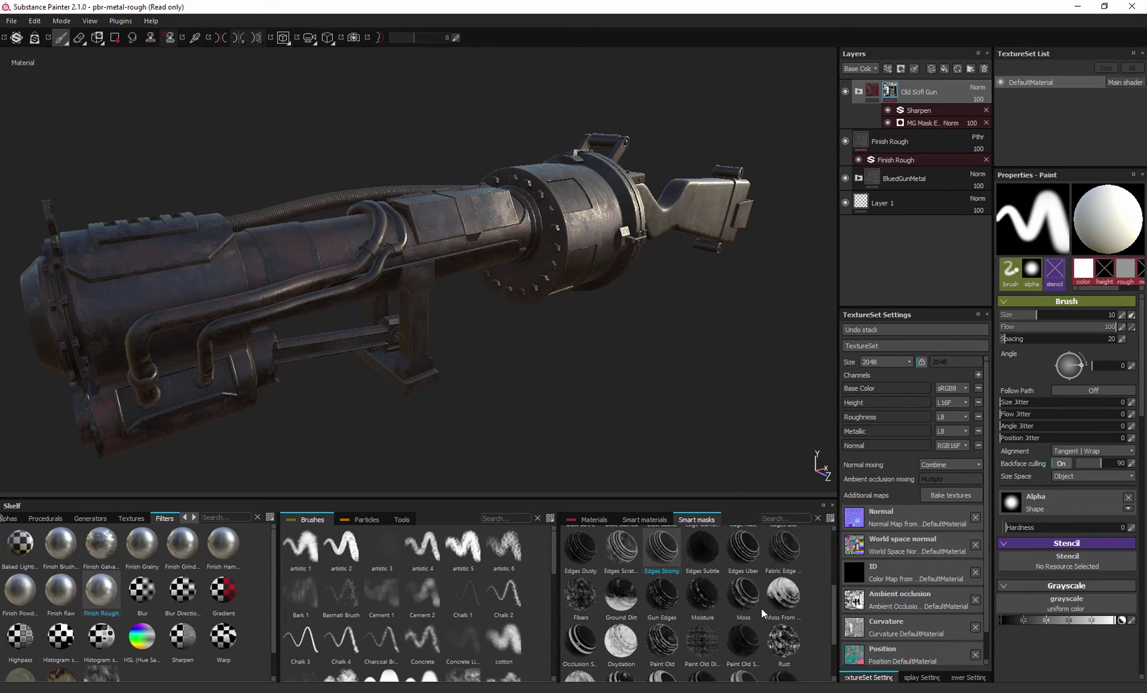
Step: Add the OLD METAL smart material above Old Scifi Gun and apply the Paint Old smart mask to it
left_click(634, 518)
left_click_drag(706, 571, 812, 319)
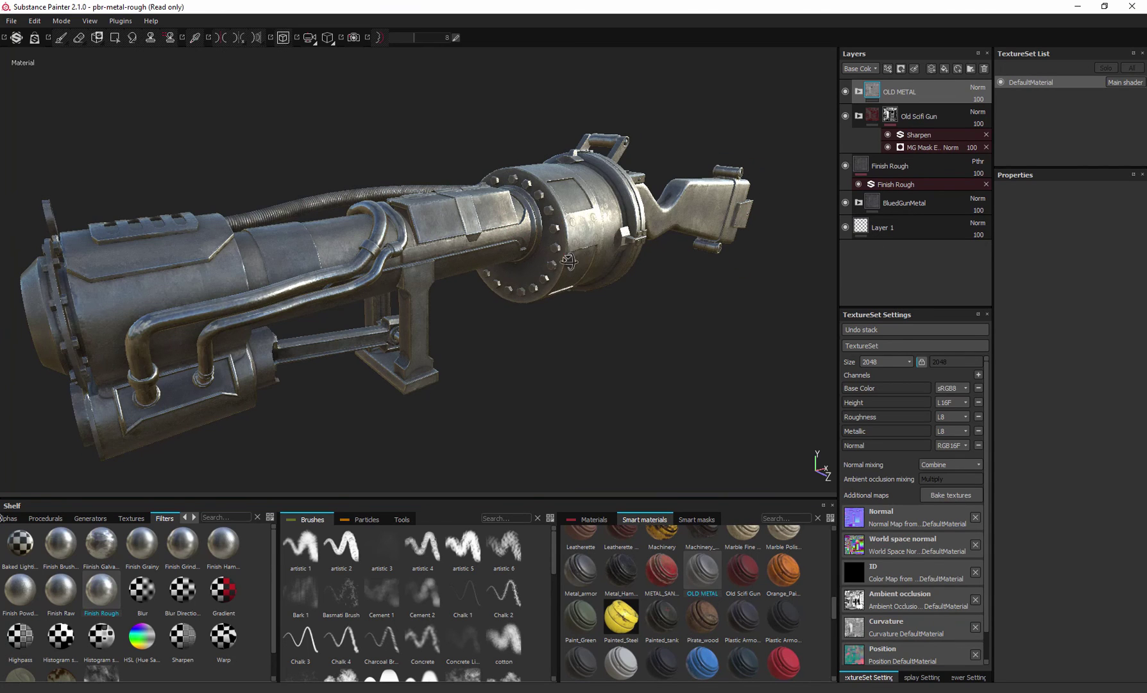
left_click(696, 519)
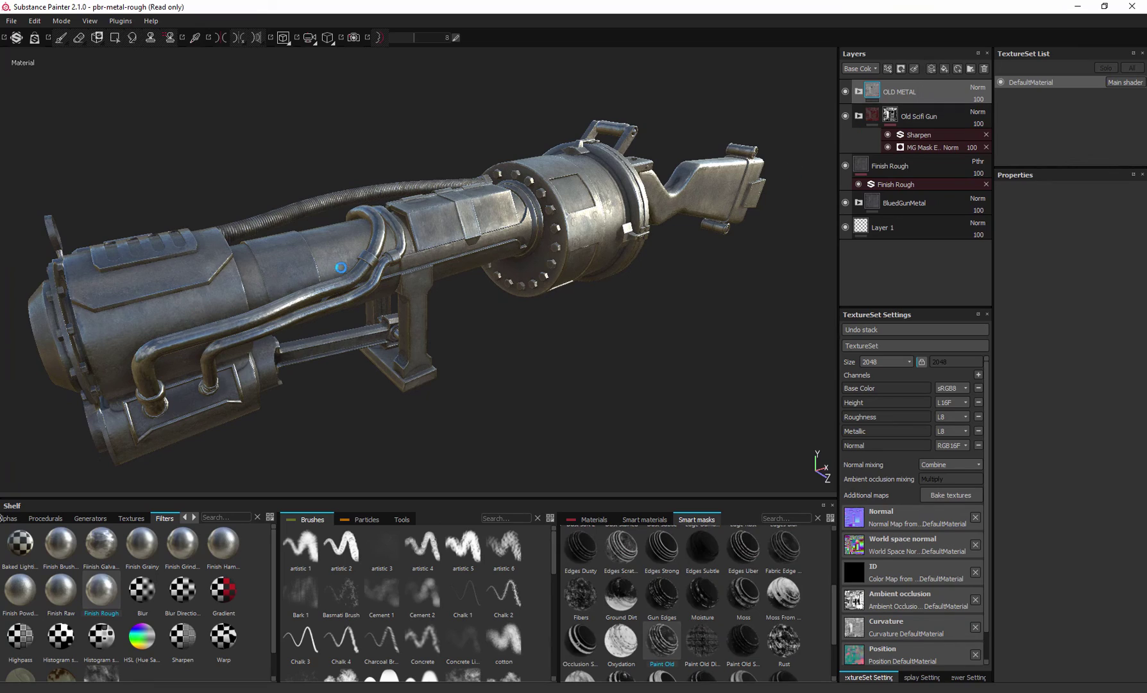
Step: Examine the chipped OLD METAL finish along the barrel, drum, handle and stock, up close and across the whole gun
left_click_drag(514, 199, 411, 231, "alt")
right_click_drag(410, 231, 449, 269, "alt")
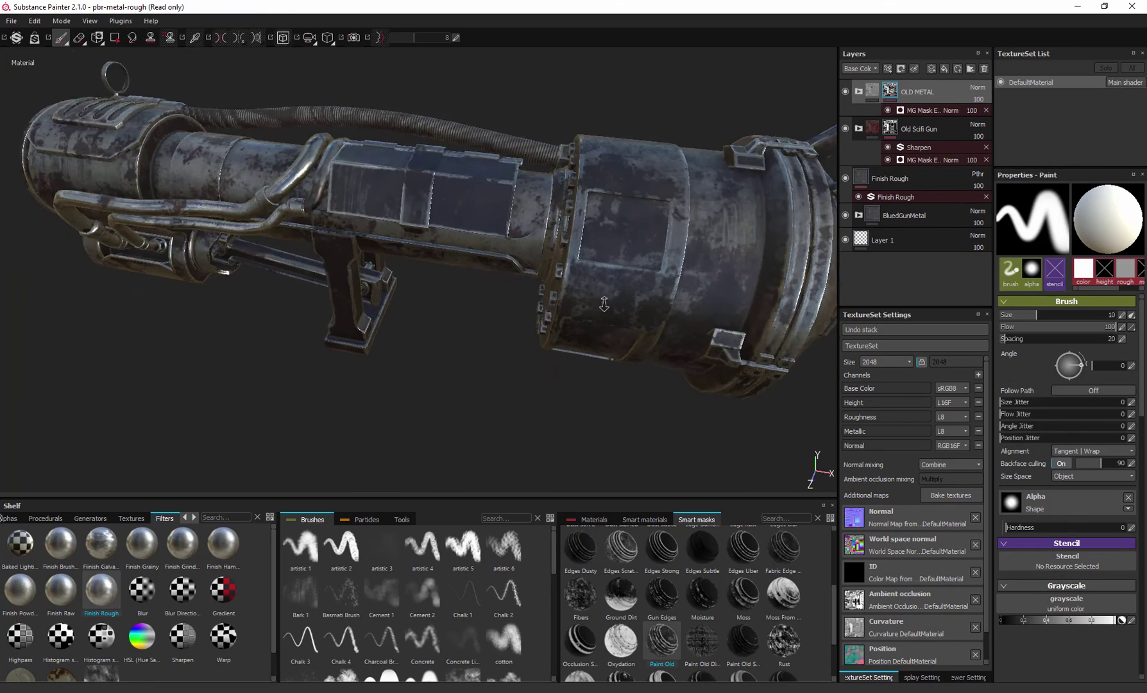
left_click_drag(450, 269, 385, 283, "alt")
right_click_drag(385, 282, 381, 317, "alt")
left_click_drag(381, 317, 727, 258, "alt")
right_click_drag(727, 259, 546, 282, "alt")
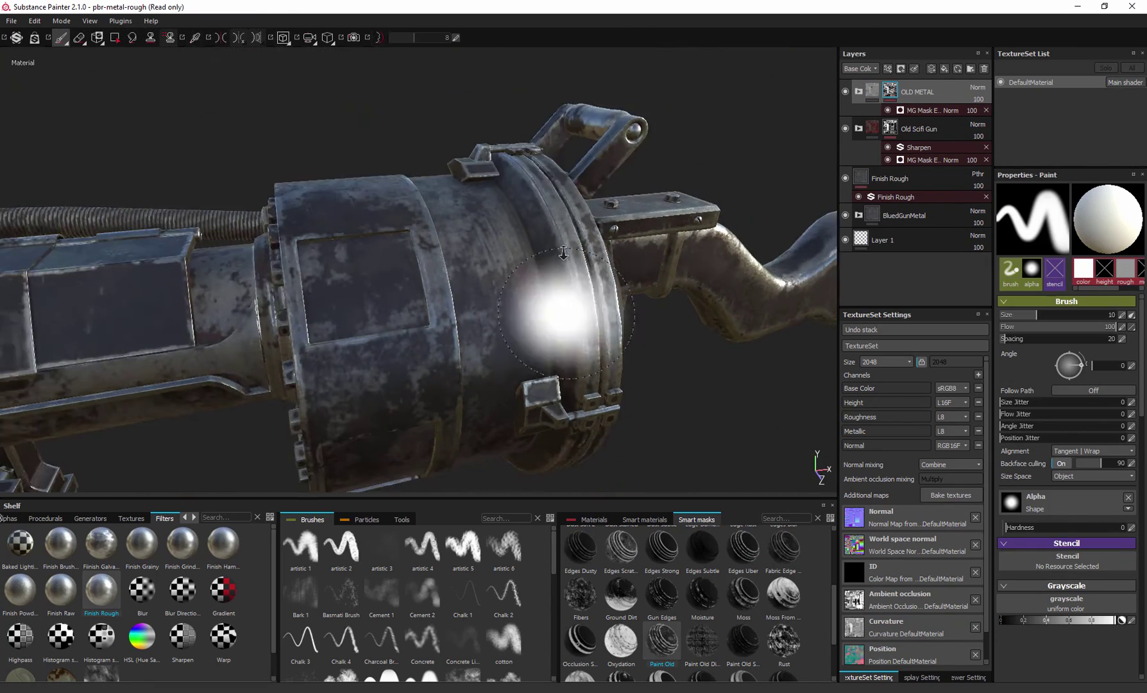
middle_click_drag(546, 282, 706, 288, "alt")
right_click_drag(705, 289, 573, 303, "alt")
mouse_move(532, 324)
left_mouse_down("alt")
mouse_move(532, 245)
mouse_move(641, 363)
mouse_move(524, 378)
mouse_move(402, 335)
mouse_move(378, 391)
mouse_move(255, 414)
left_mouse_up("alt")
mouse_move(596, 350)
left_mouse_down("alt")
mouse_move(133, 309)
mouse_move(388, 371)
mouse_move(491, 220)
left_mouse_up("alt")
right_click_drag(492, 220, 607, 0, "alt")
middle_click_drag(669, 304, 580, 214, "alt")
left_click_drag(669, 346, 616, 308, "alt")
middle_click_drag(628, 314, 461, 263, "alt")
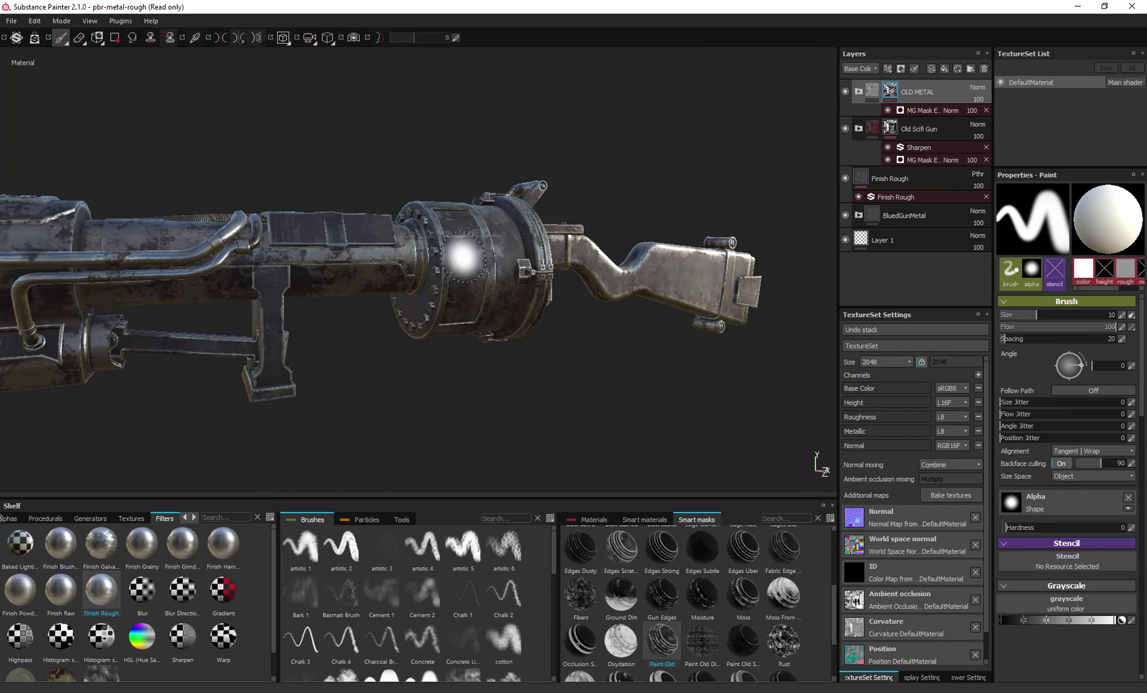
mouse_move(461, 263)
left_mouse_down("alt")
mouse_move(548, 324)
mouse_move(544, 291)
mouse_move(531, 290)
mouse_move(556, 318)
left_mouse_up("alt")
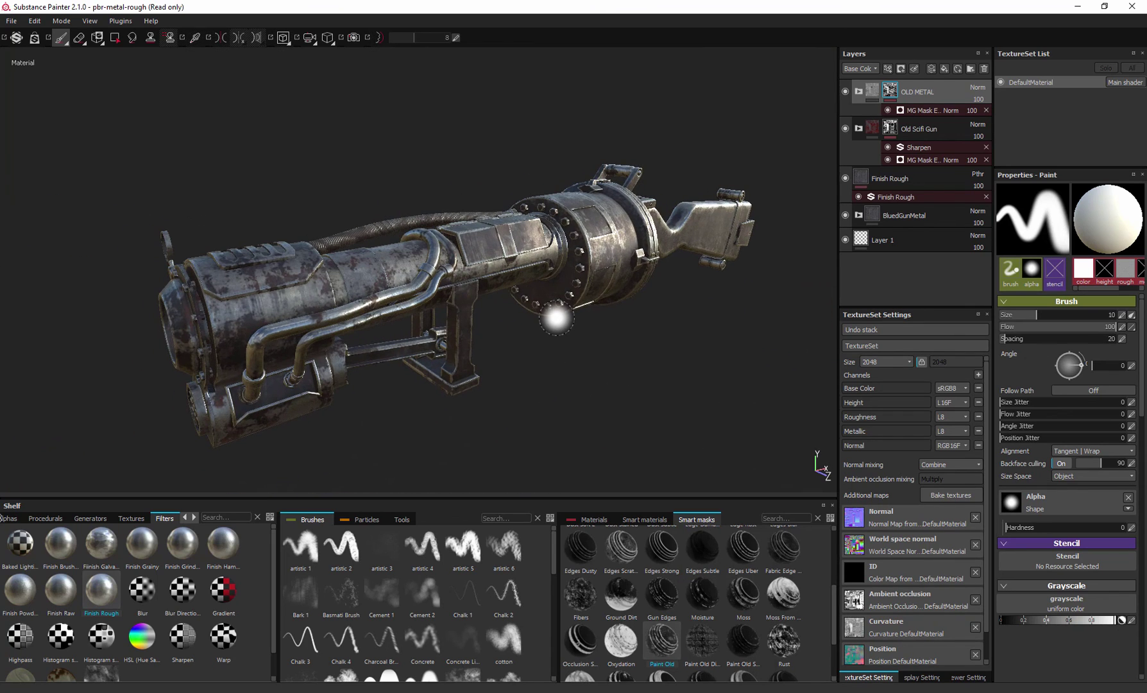